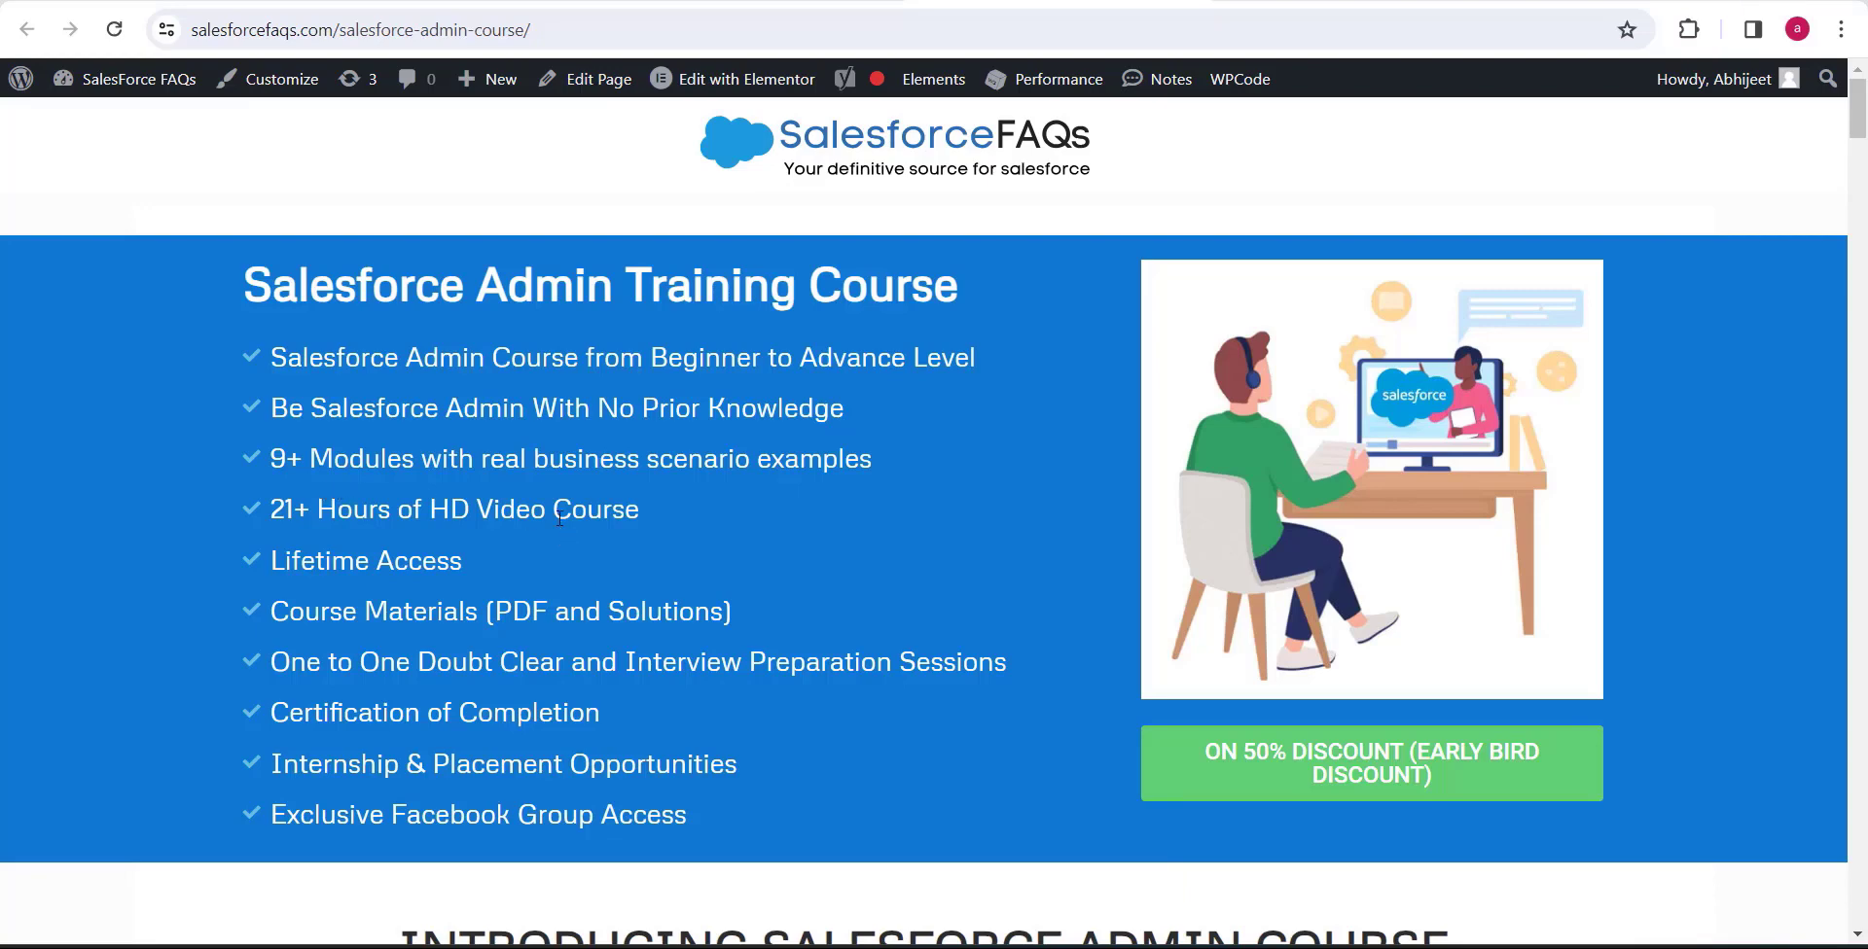
- Scroll down the nine-module curriculum, then back up to the $99 lifetime-access enrollment section
scroll(555, 571, "down", 1)
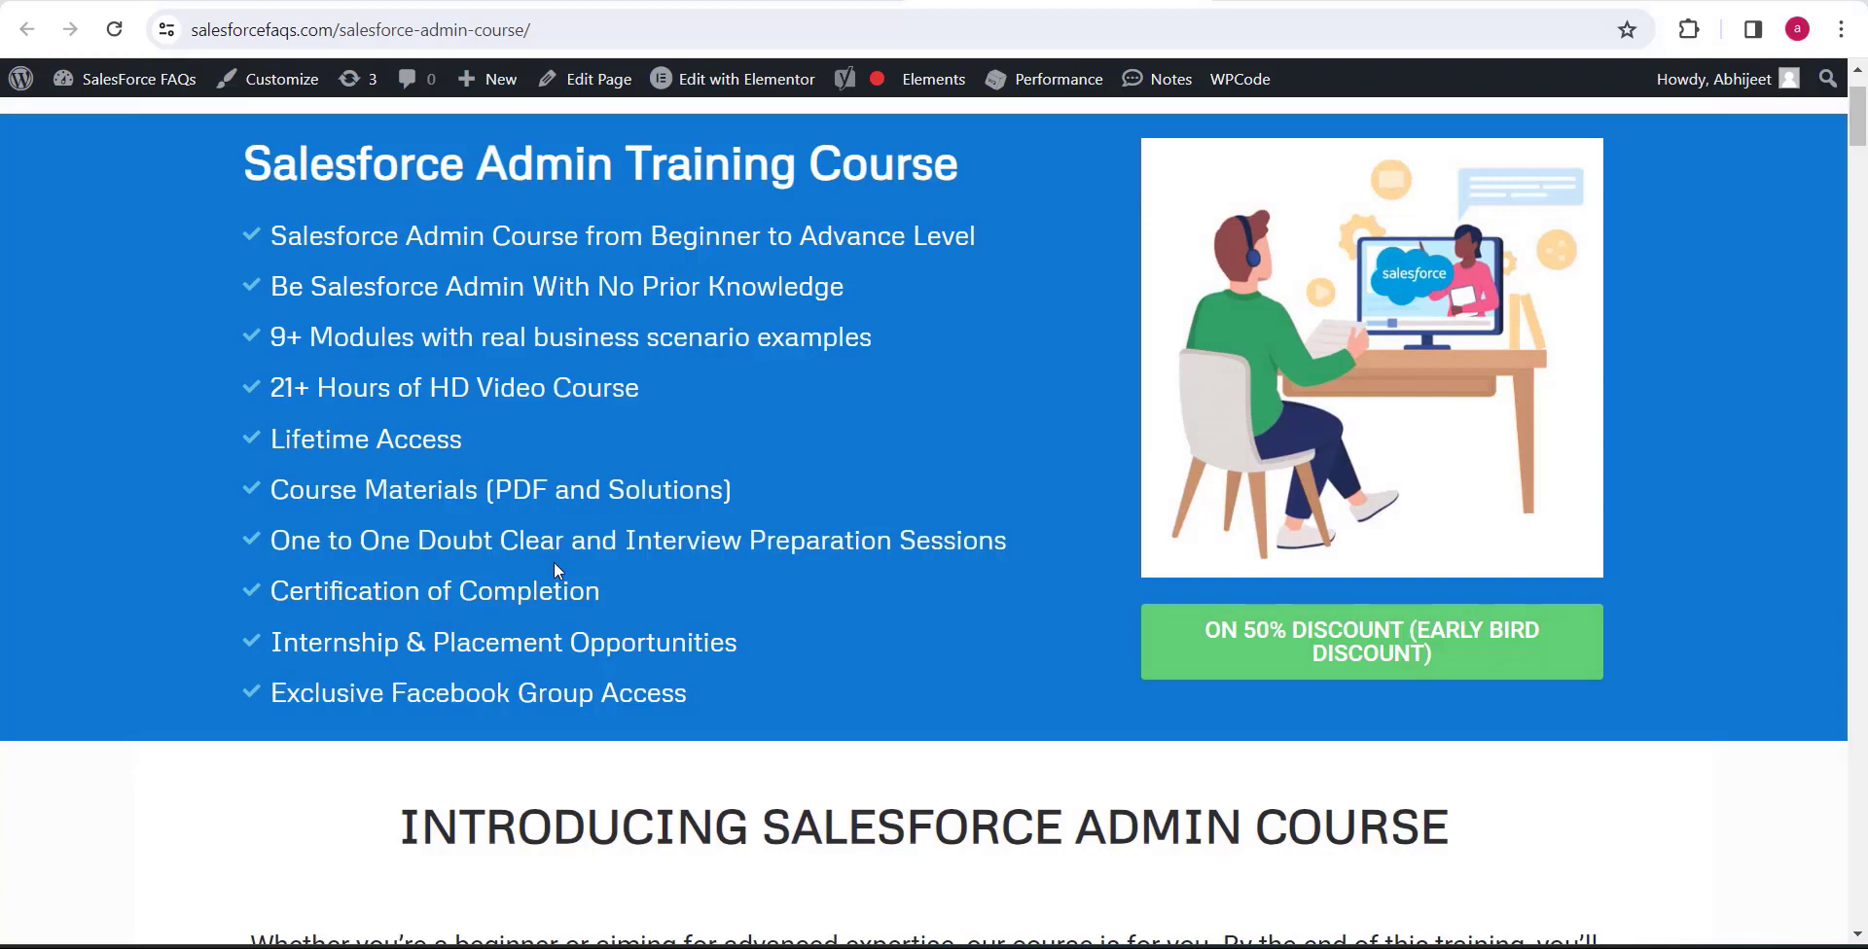
scroll(557, 571, "down", 1)
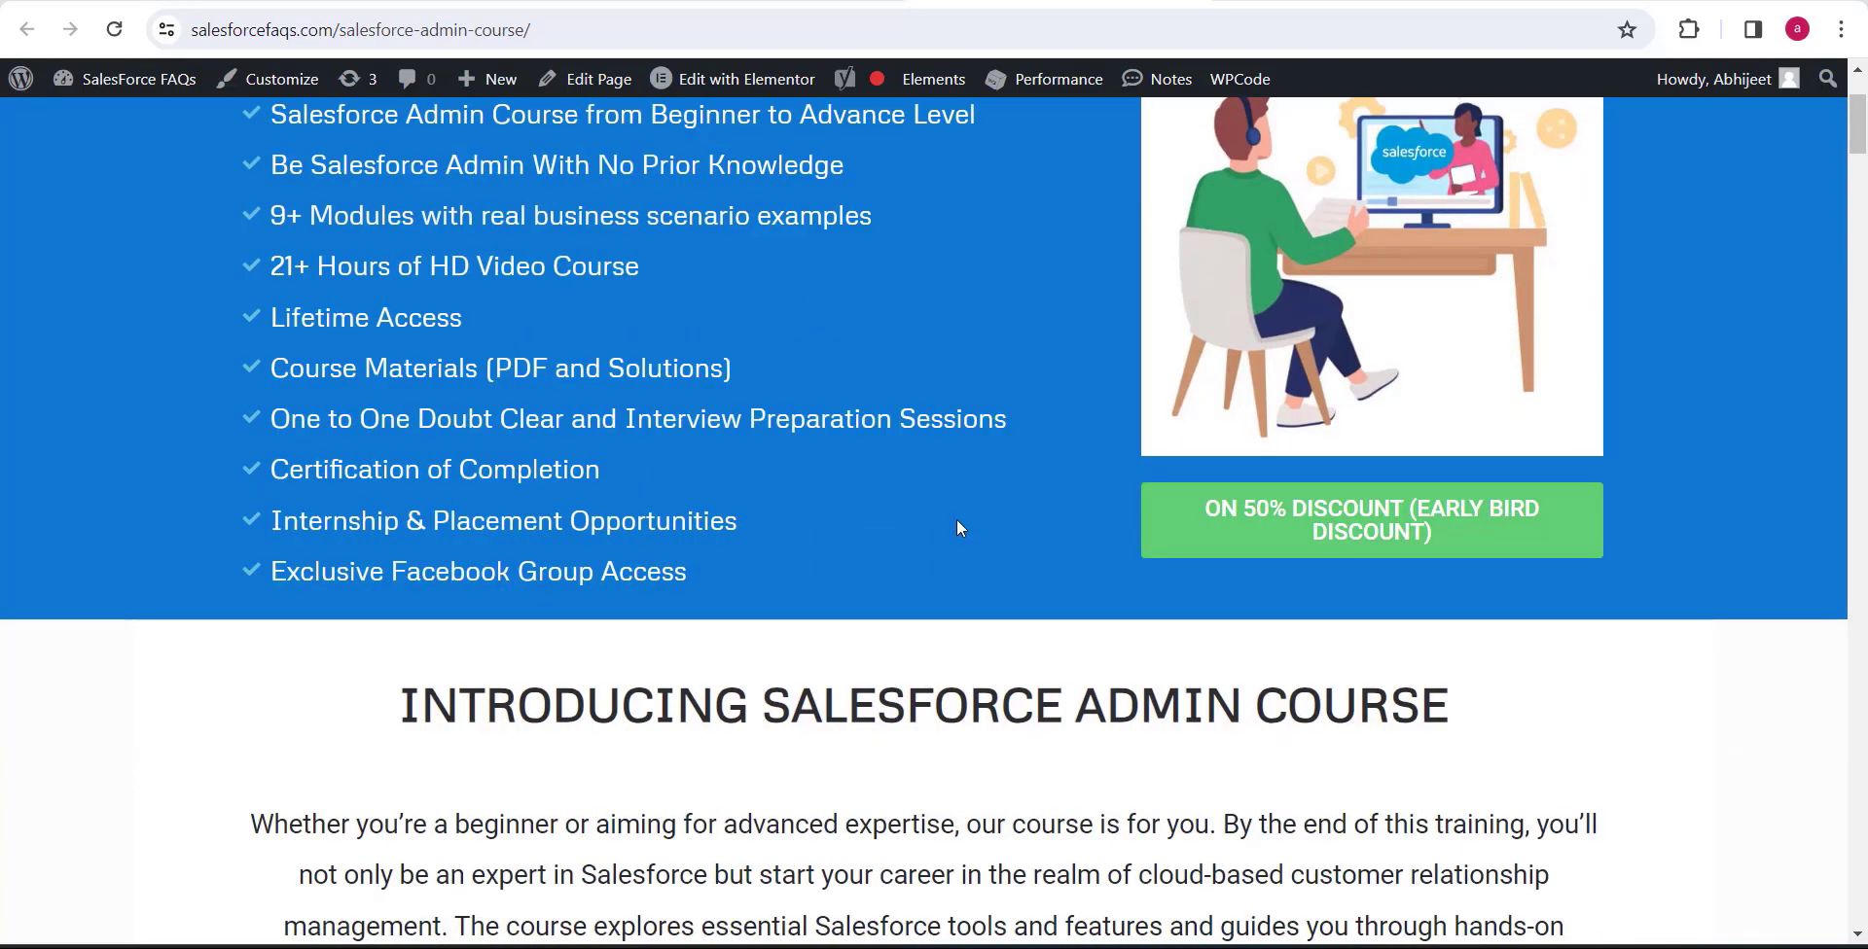
scroll(1024, 506, "down", 20)
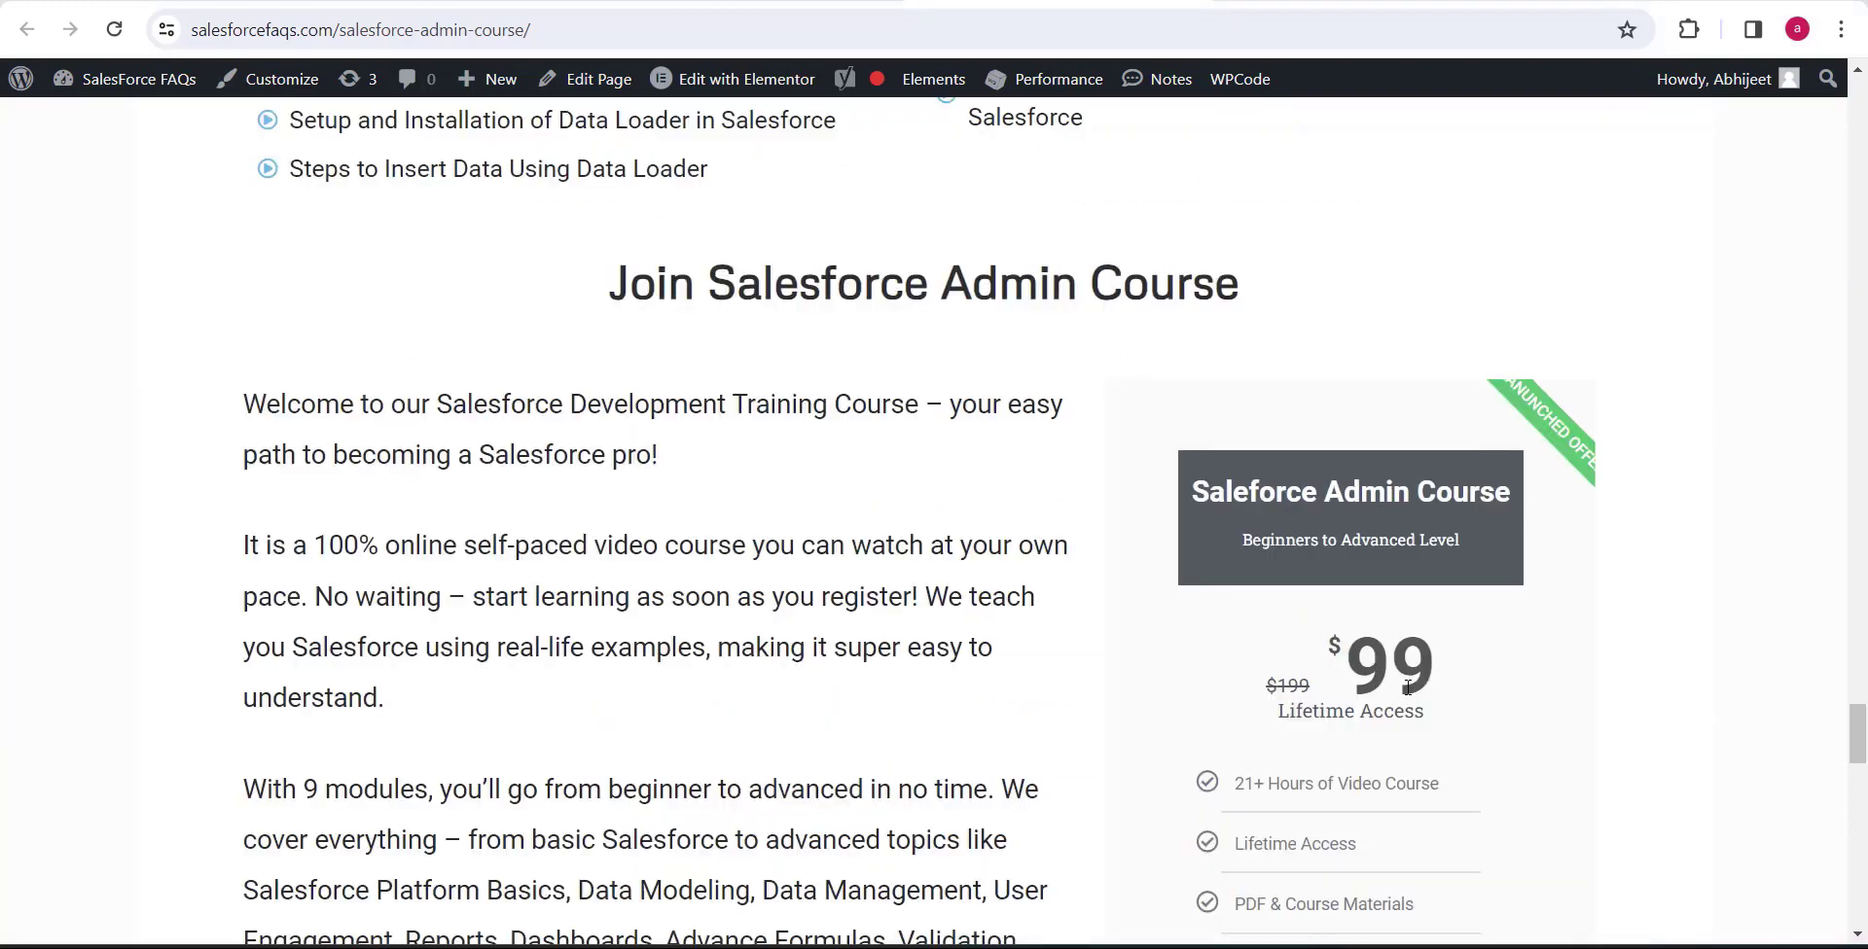
scroll(1084, 695, "up", 6)
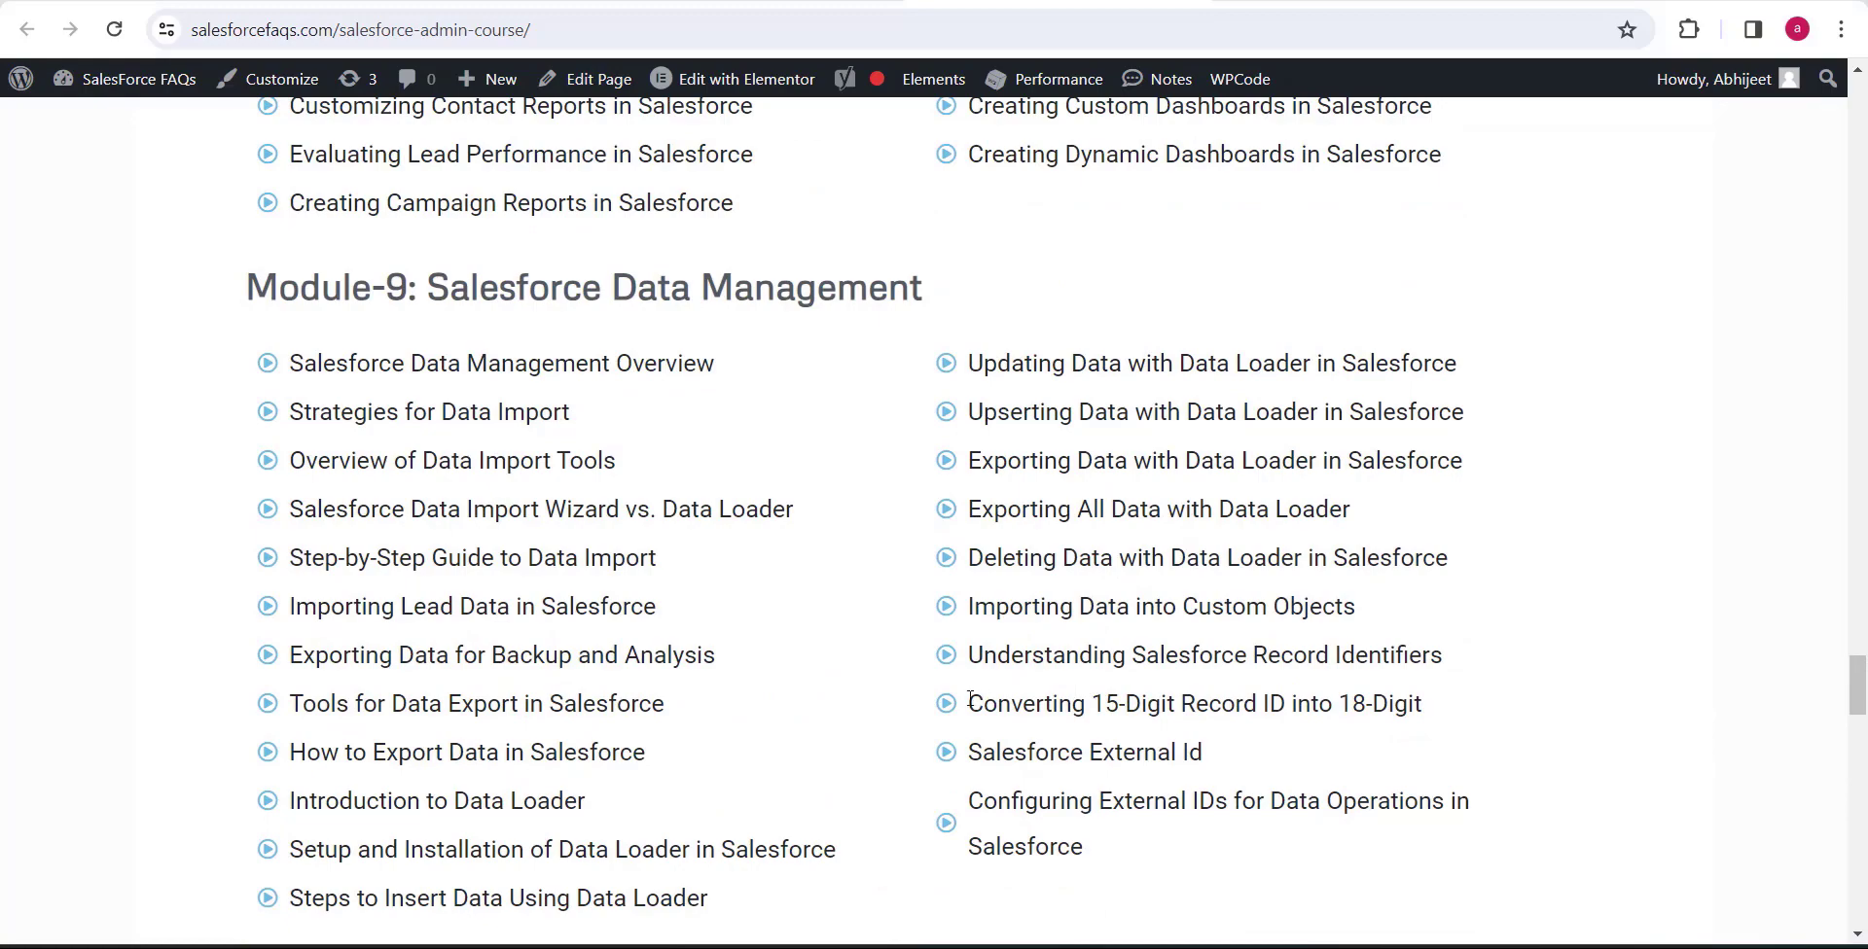
scroll(970, 699, "up", 2)
scroll(970, 698, "up", 4)
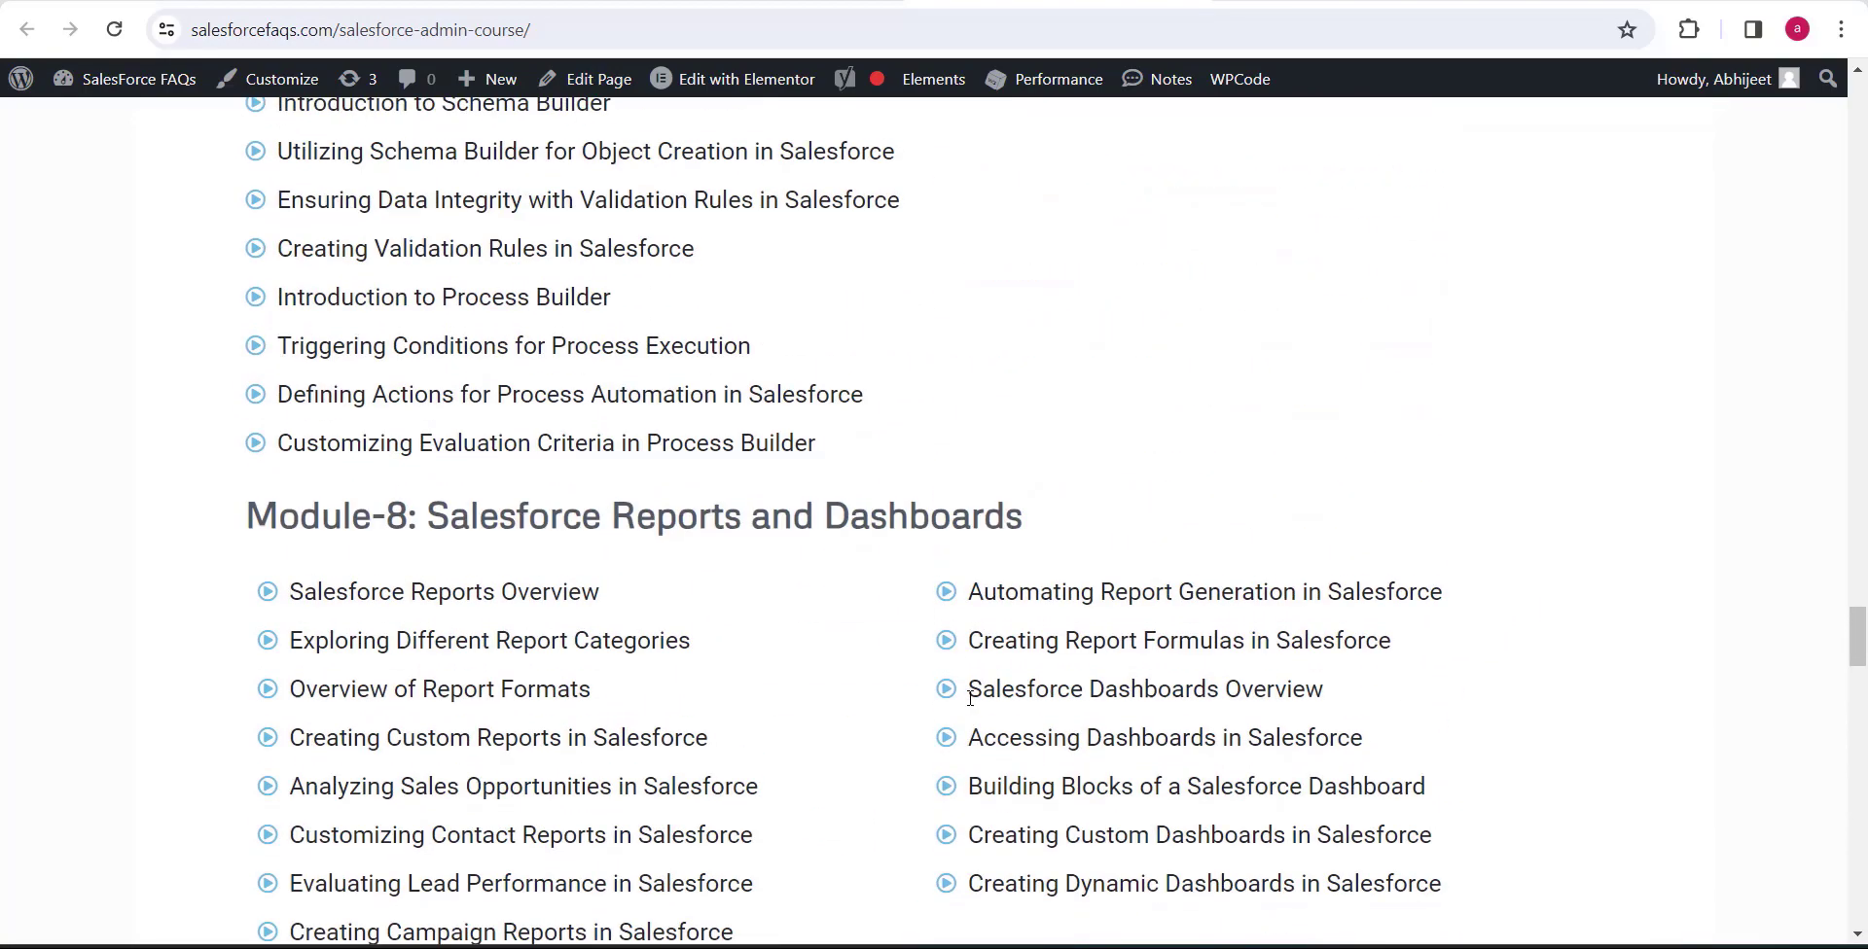
scroll(970, 699, "up", 4)
scroll(970, 698, "up", 8)
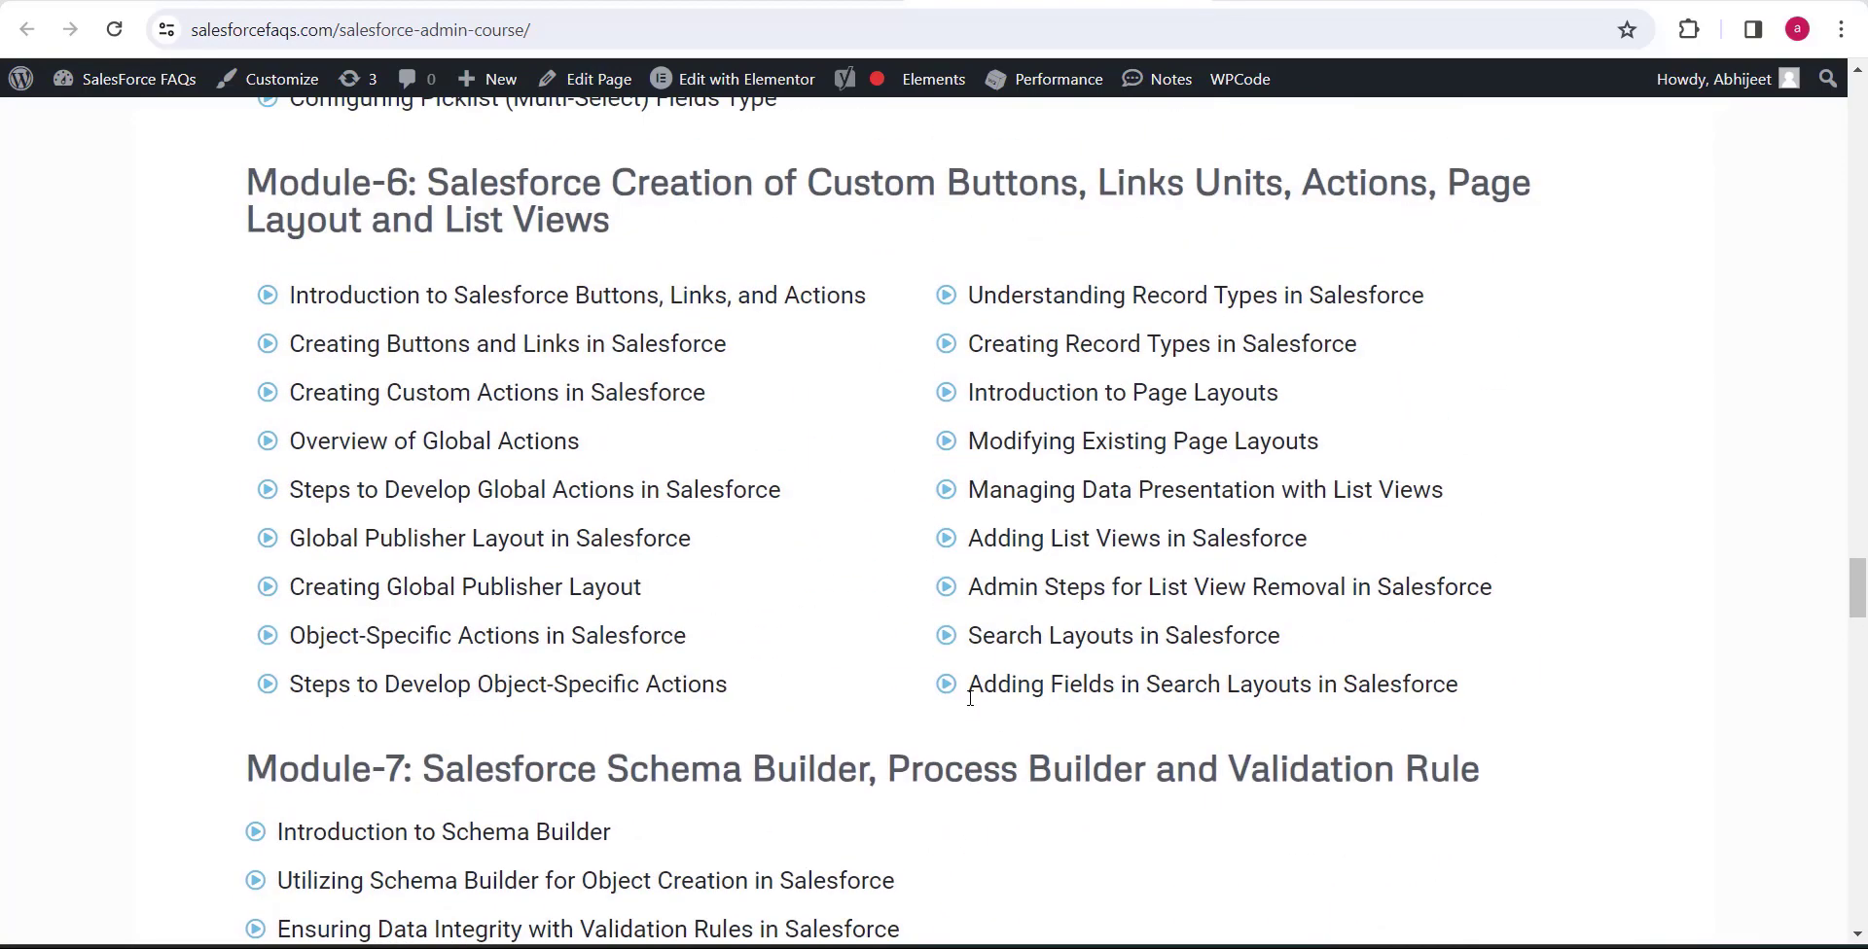
scroll(970, 699, "up", 1)
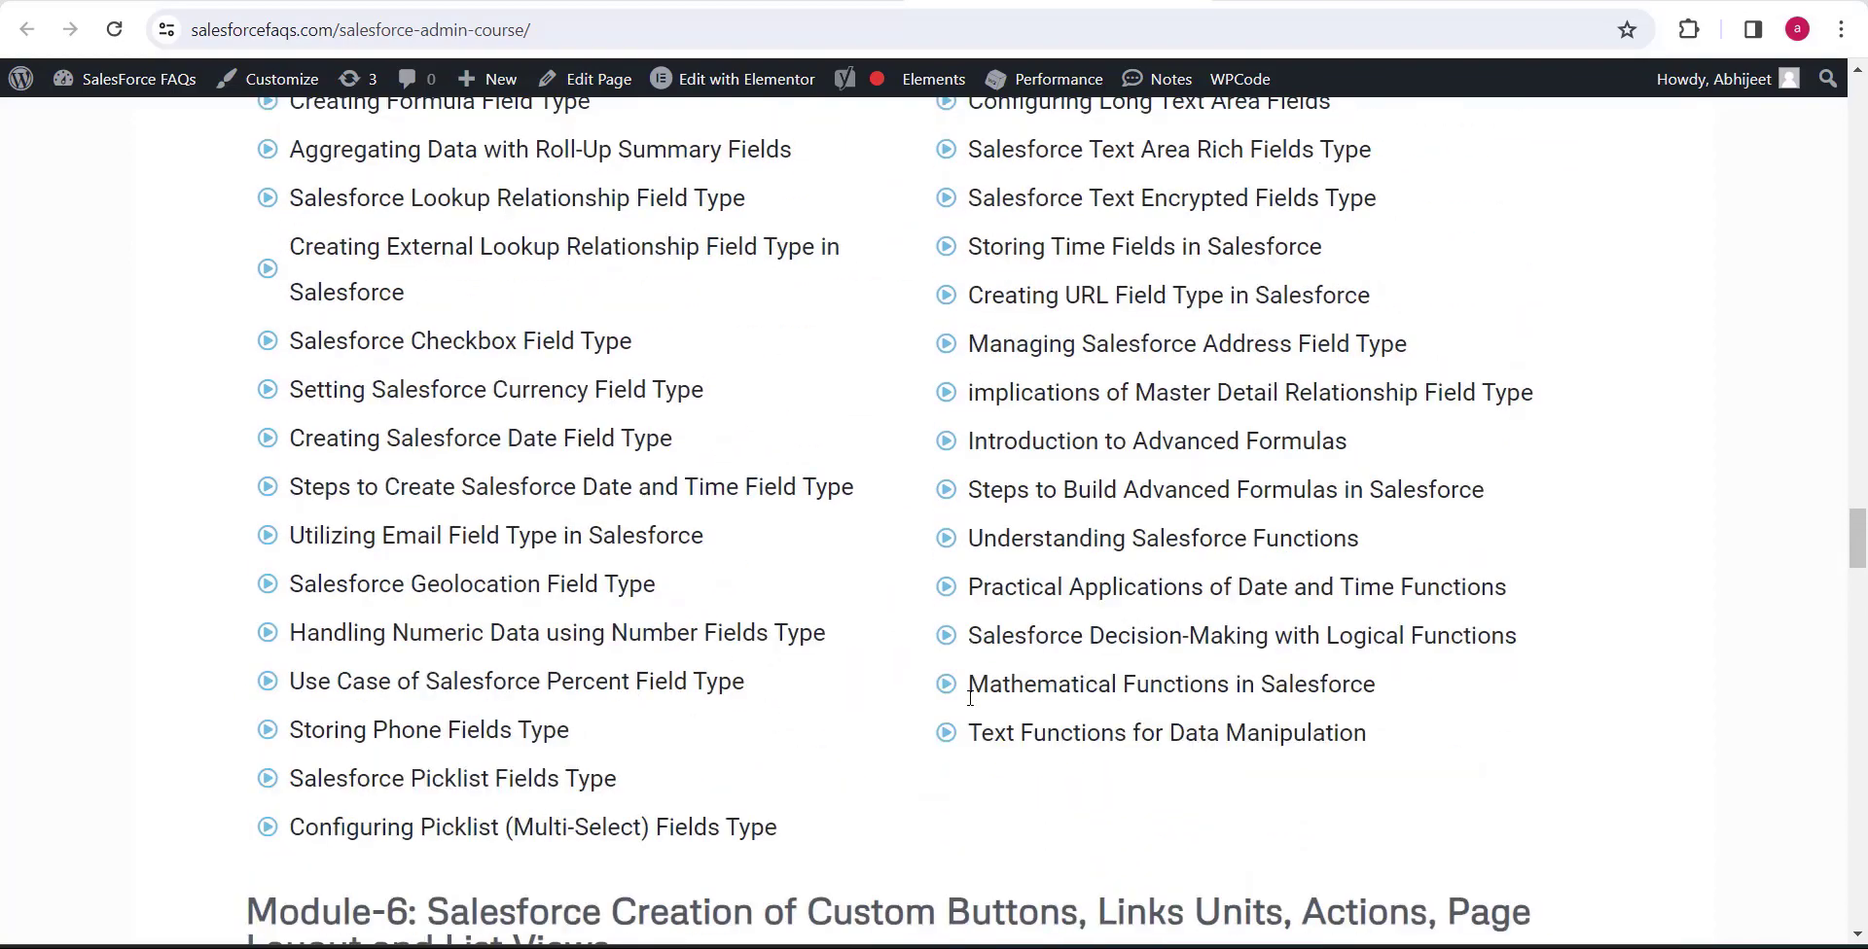
scroll(970, 699, "up", 5)
scroll(970, 698, "up", 5)
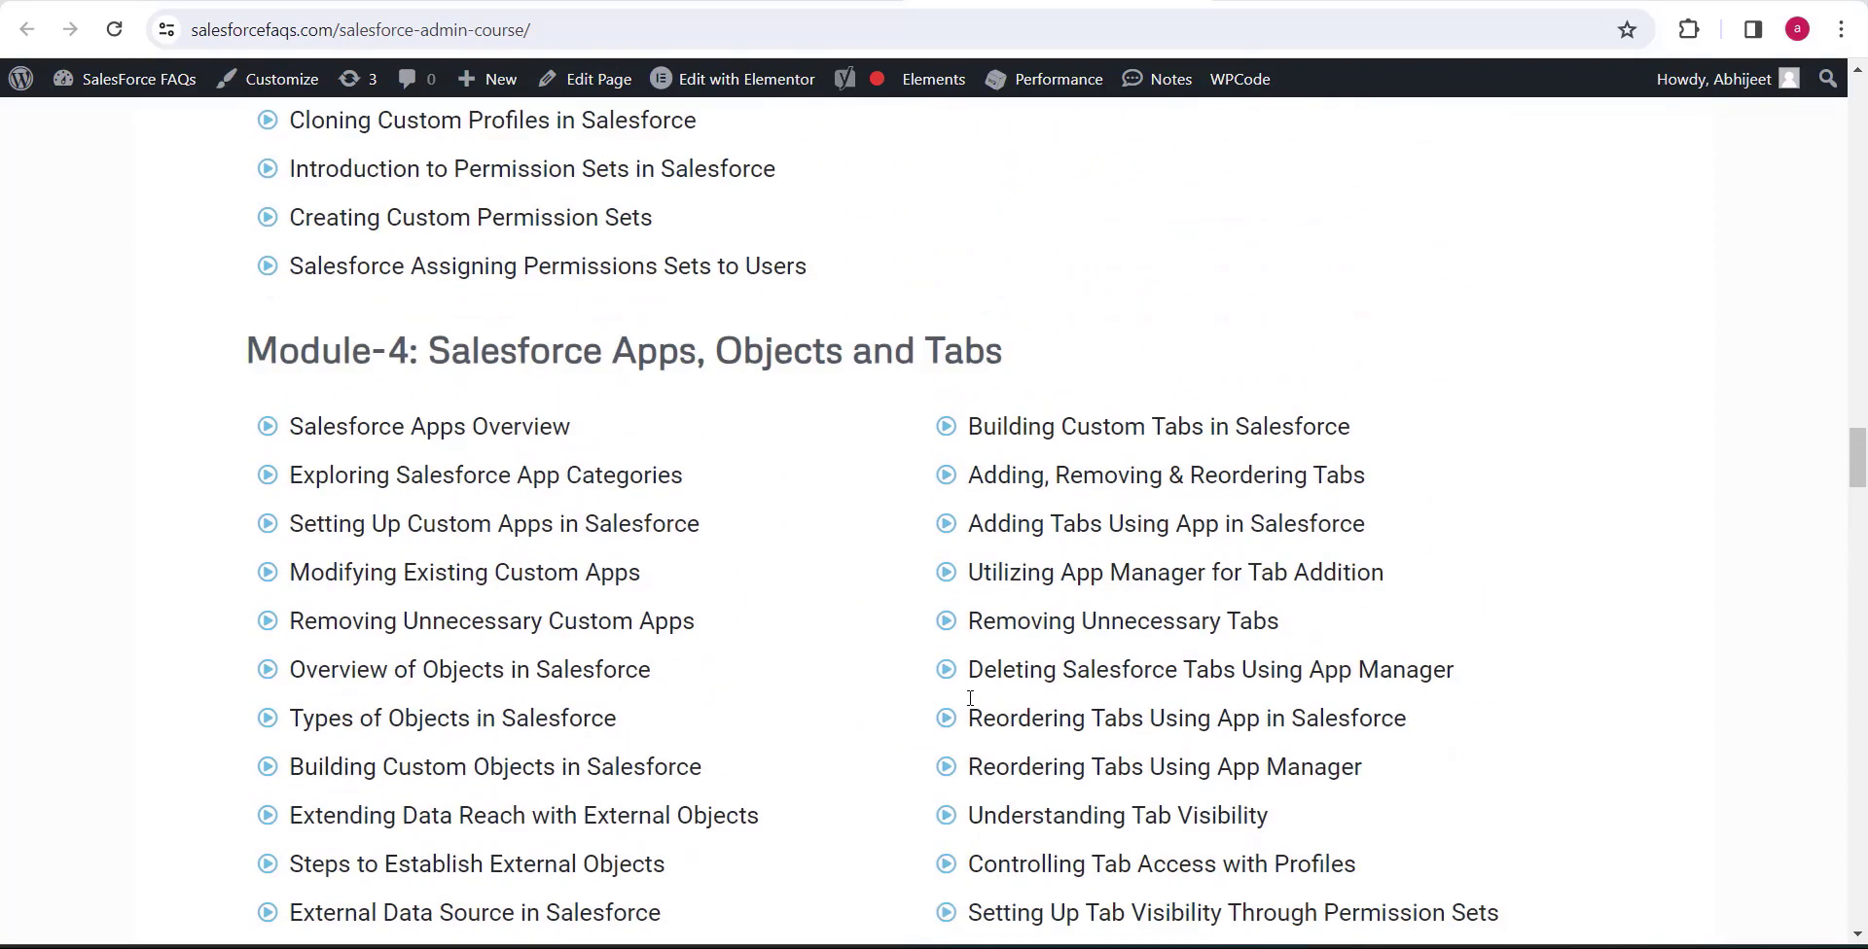
scroll(969, 698, "up", 3)
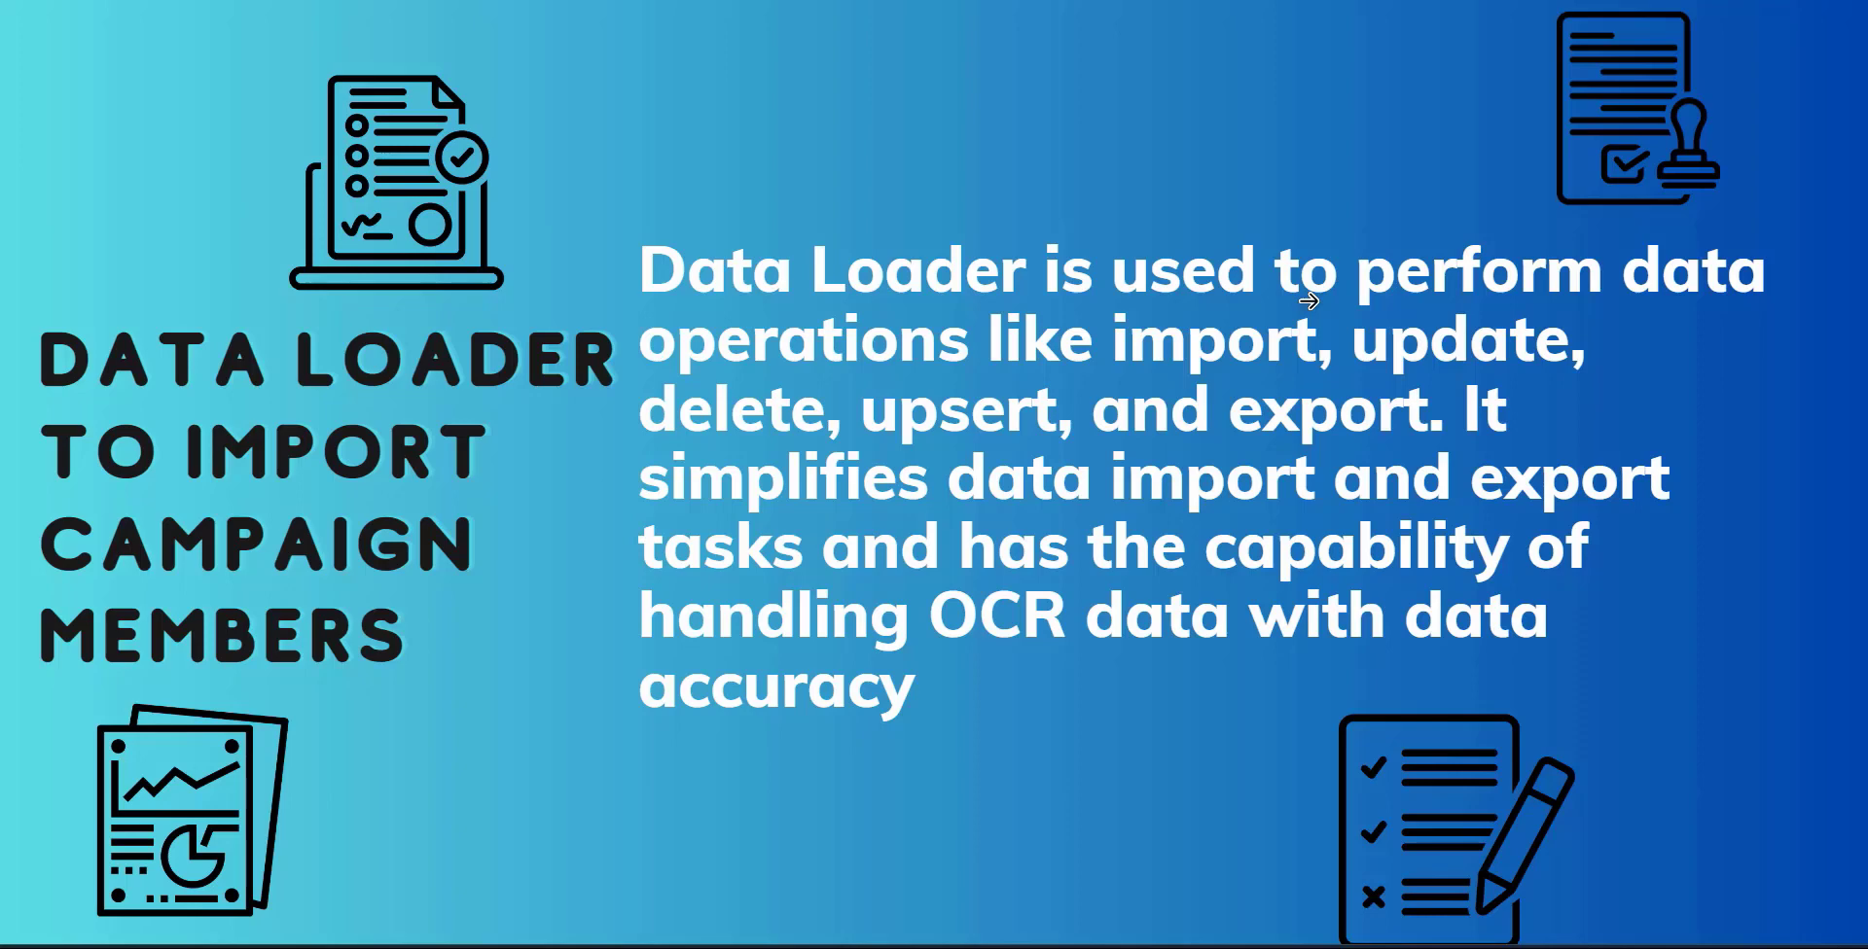
- Close the presentation to reveal the Excel sheet headed ContactID, OpportunityID, Role, IsPrimary
left_click(1430, 152)
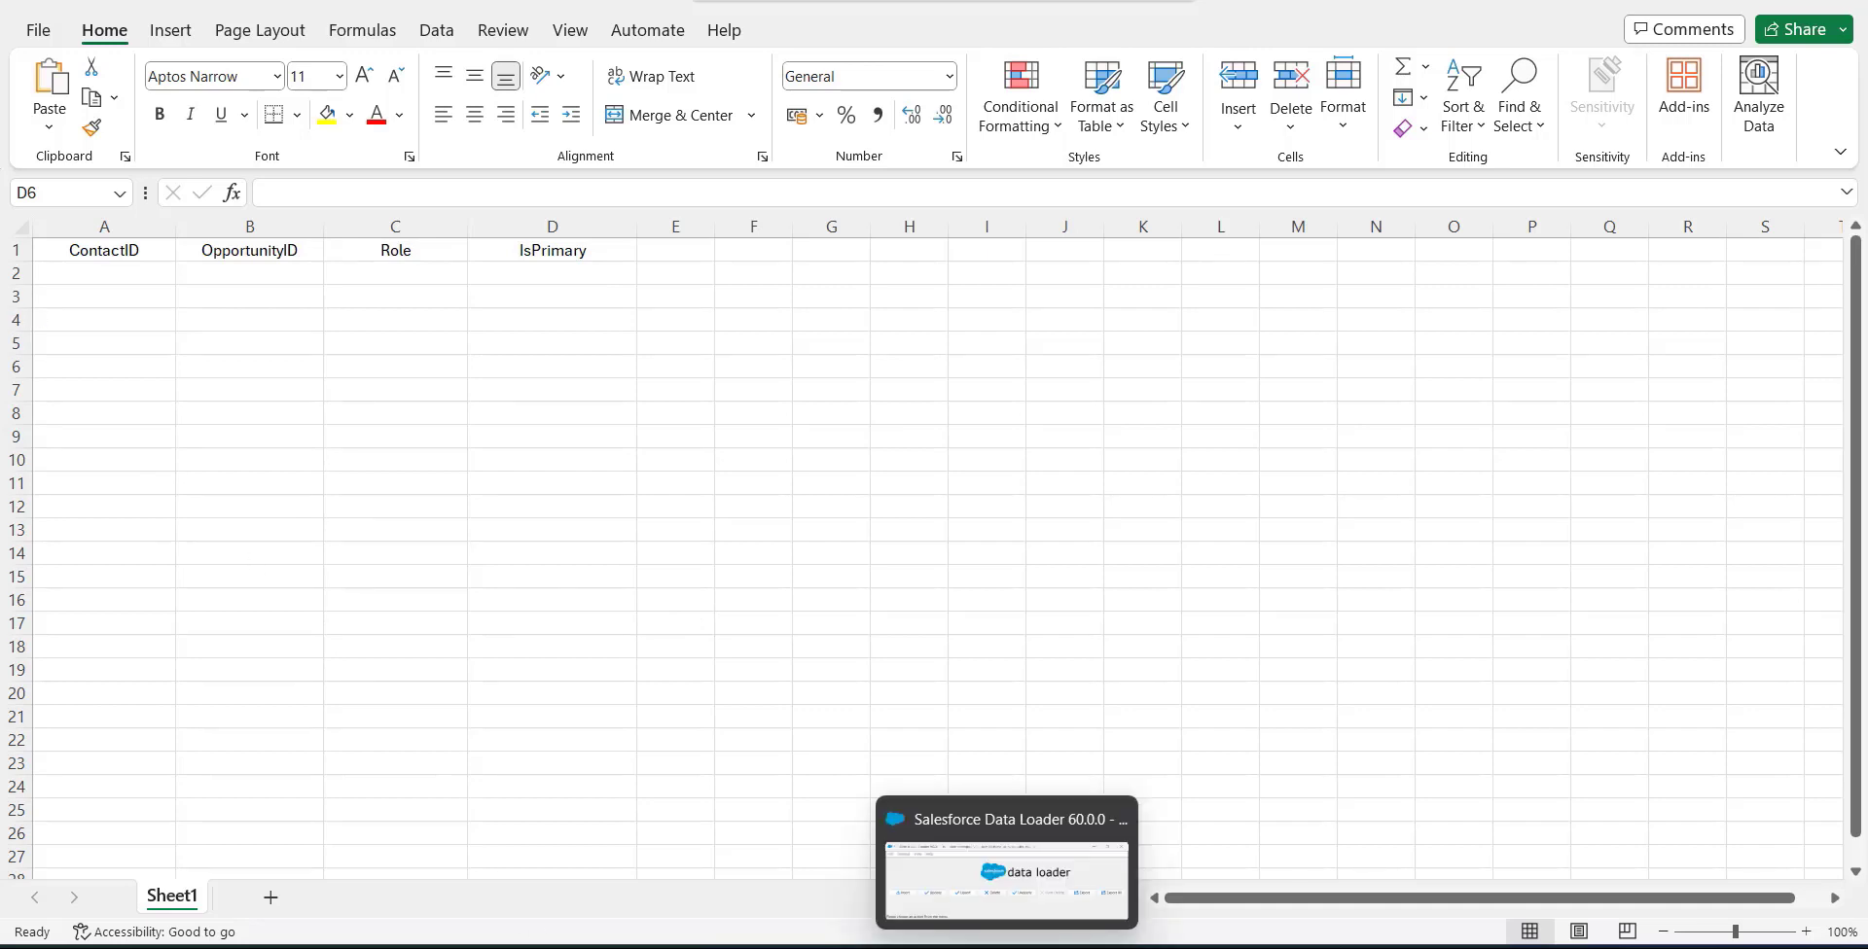
- Start a Data Loader export of Contact records with target file Contacts.csv, reaching the query step
left_click(1007, 946)
left_click(1031, 380)
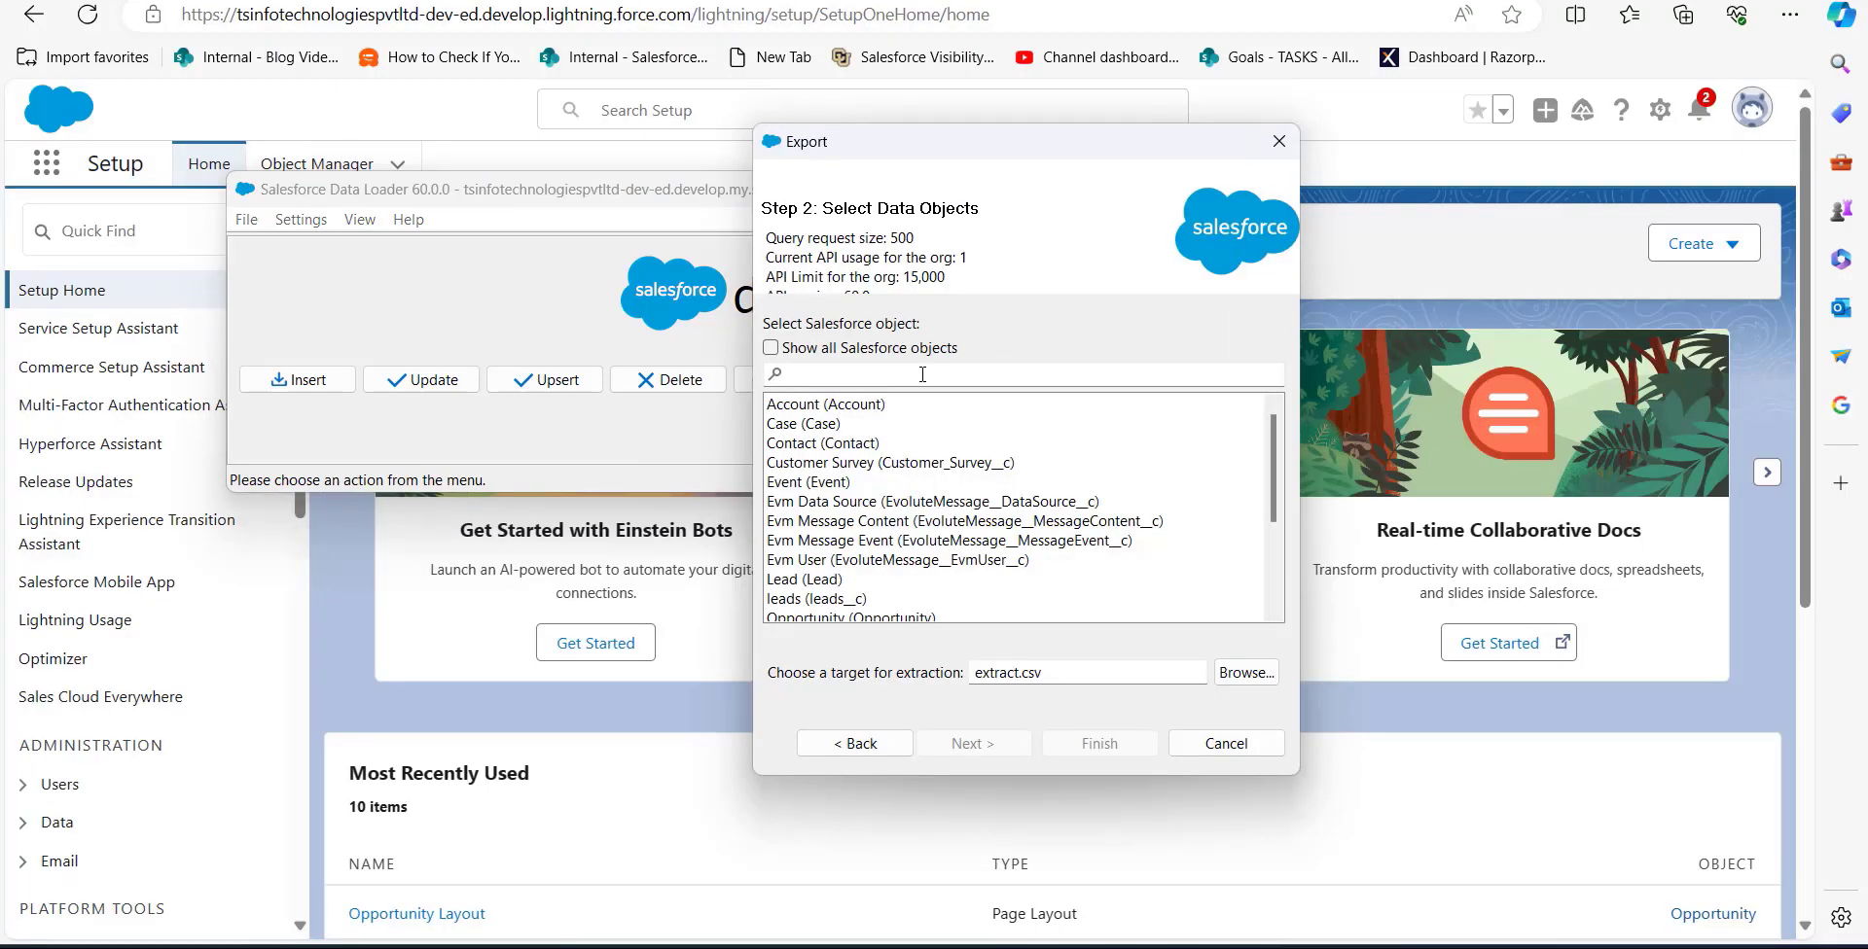
left_click_drag(1061, 144, 1036, 144)
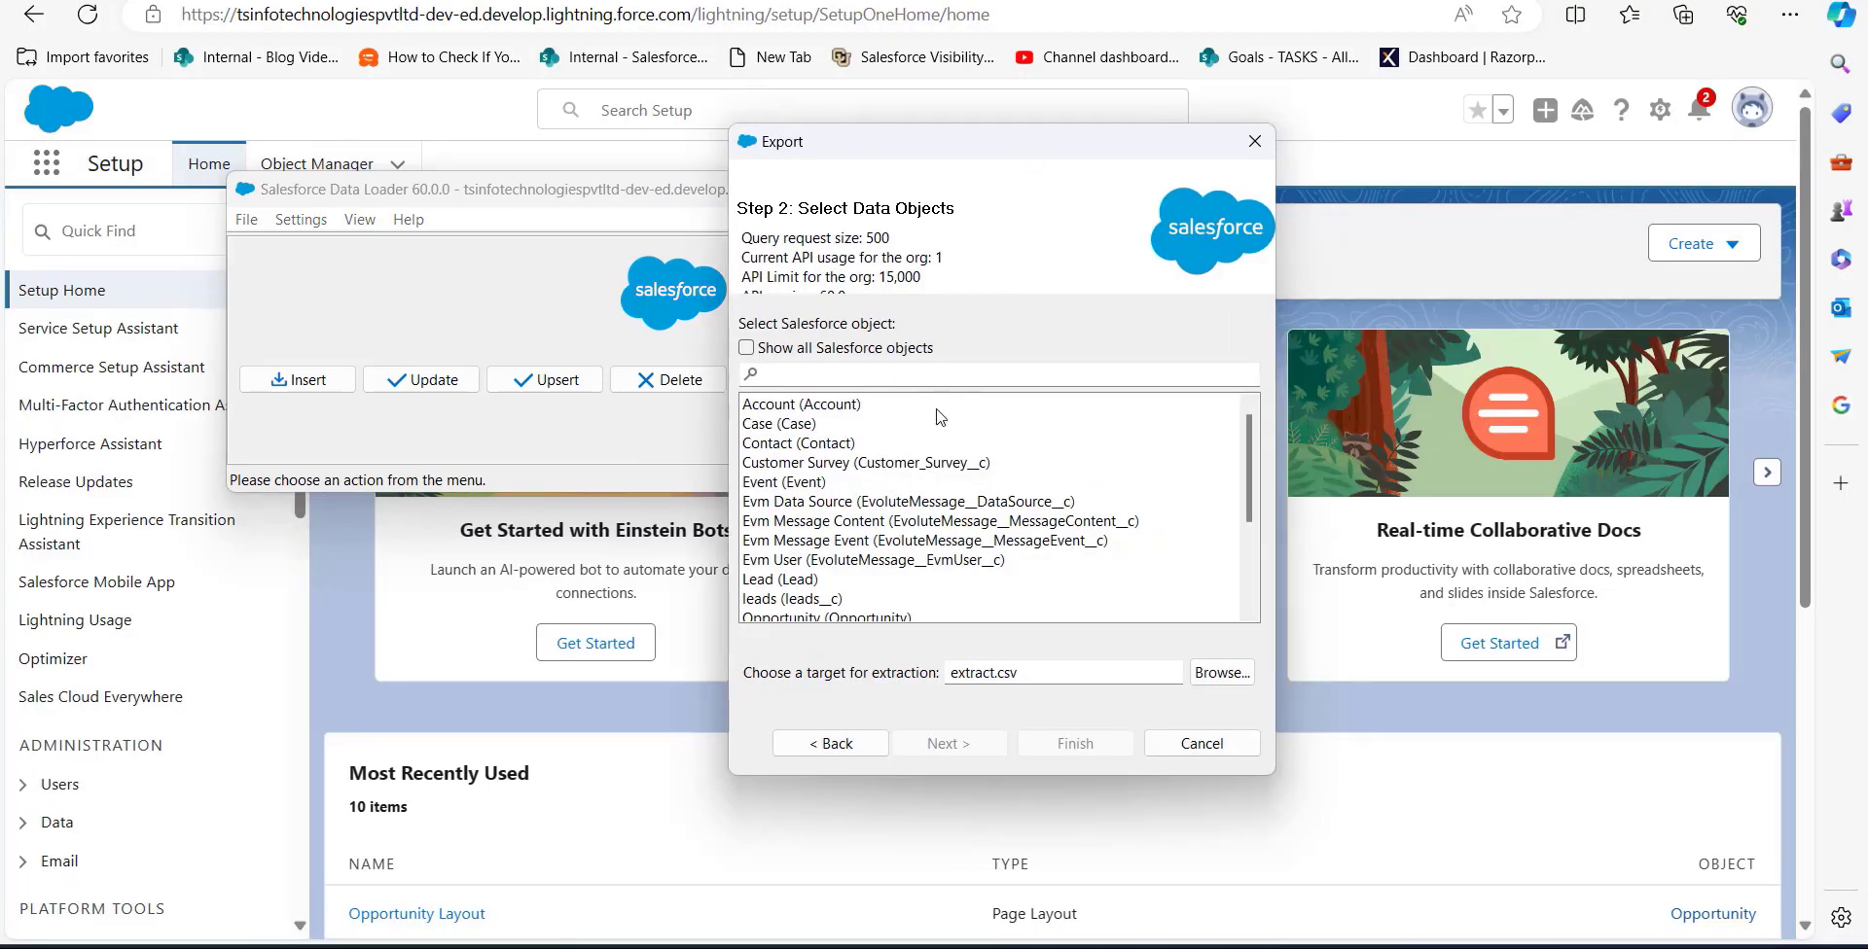
left_click(780, 446)
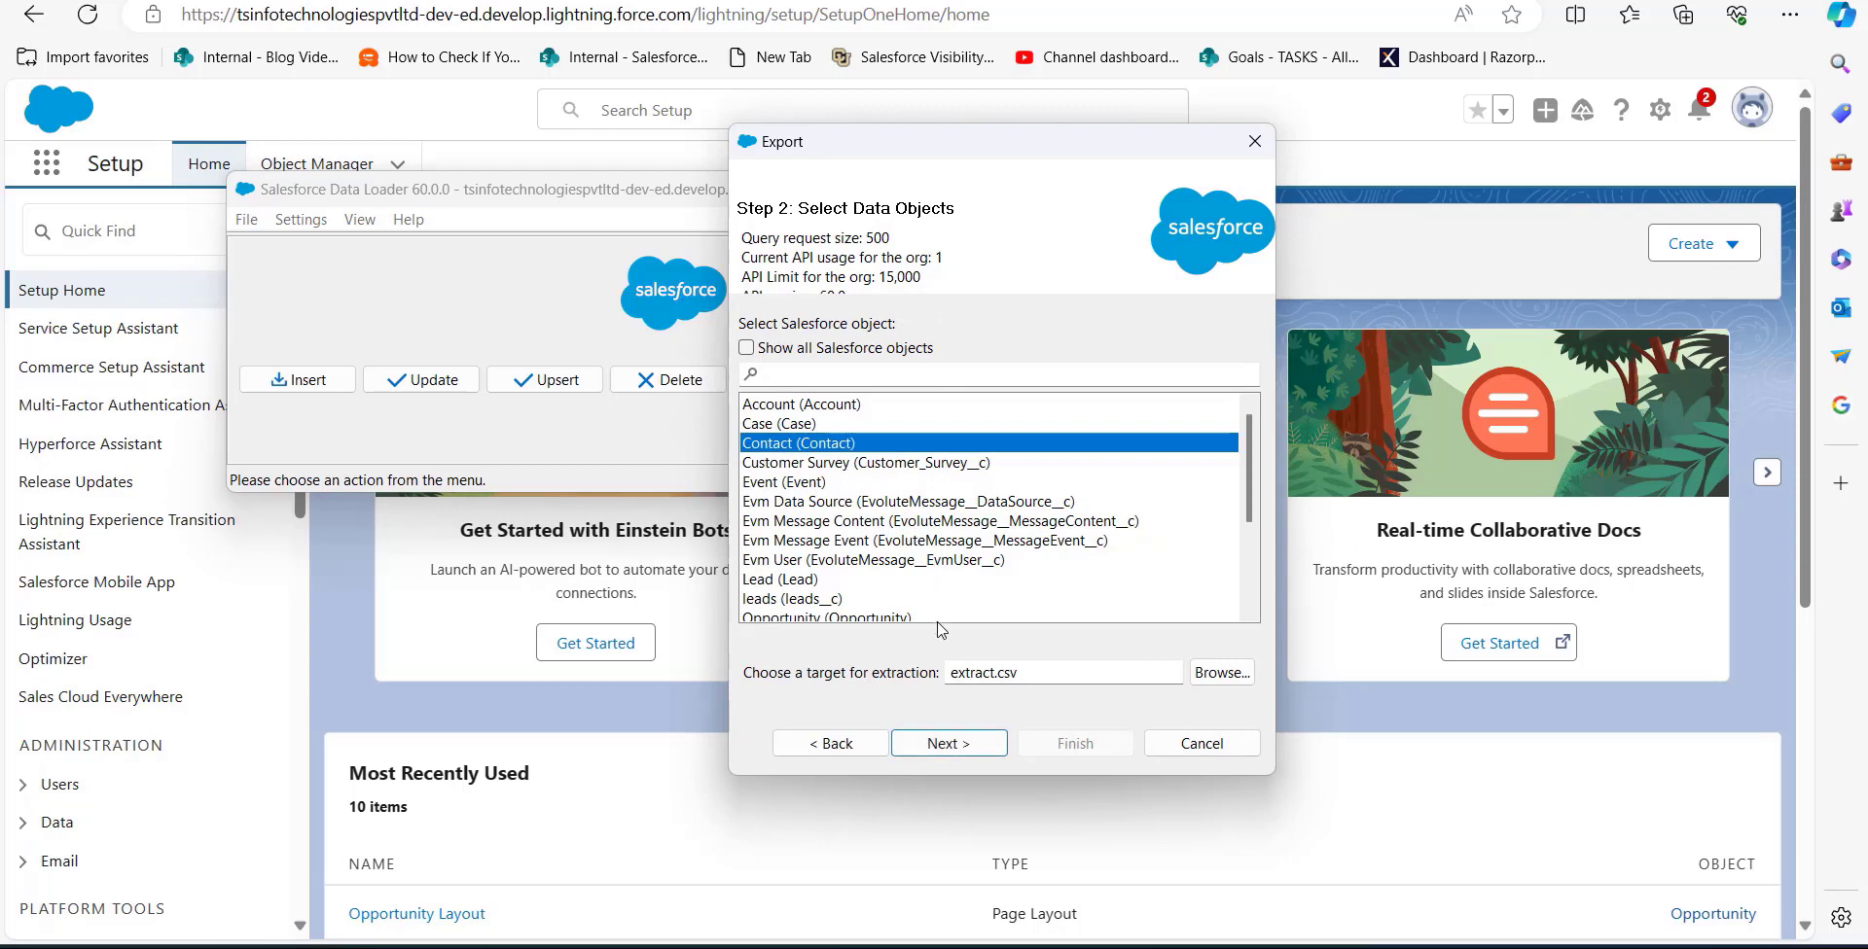
left_click(955, 678)
key("ctrl+a")
type("Contacts.csv")
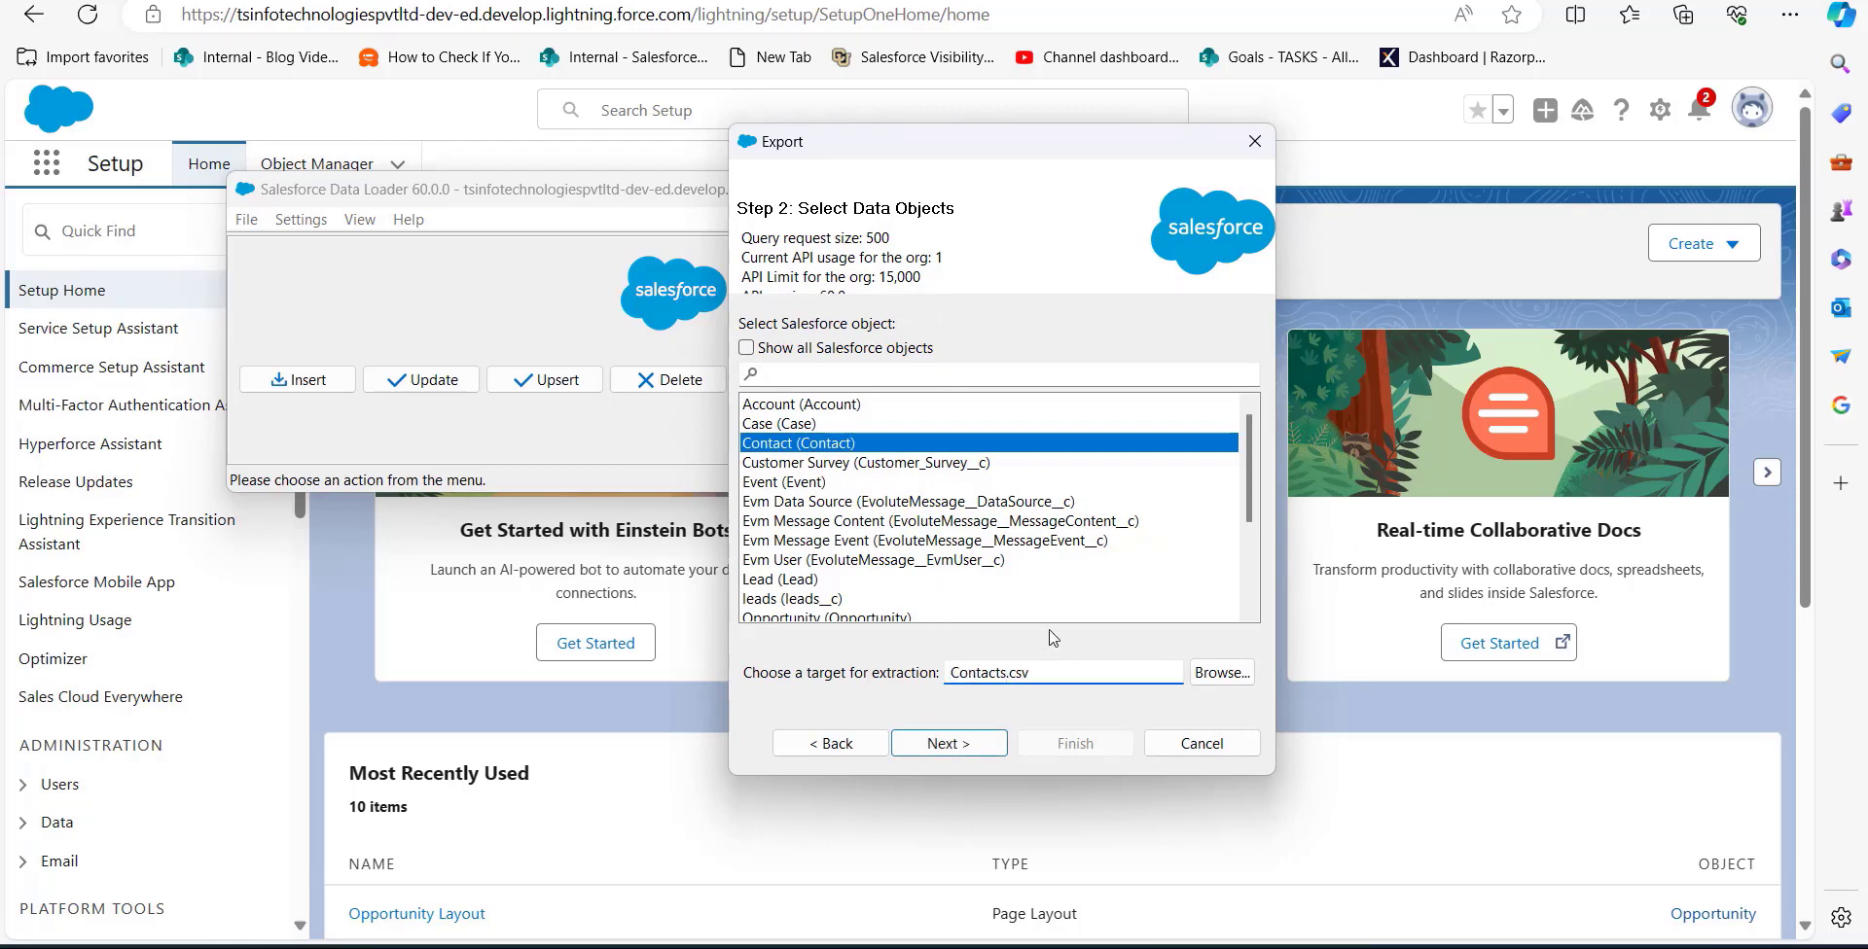
left_click(948, 743)
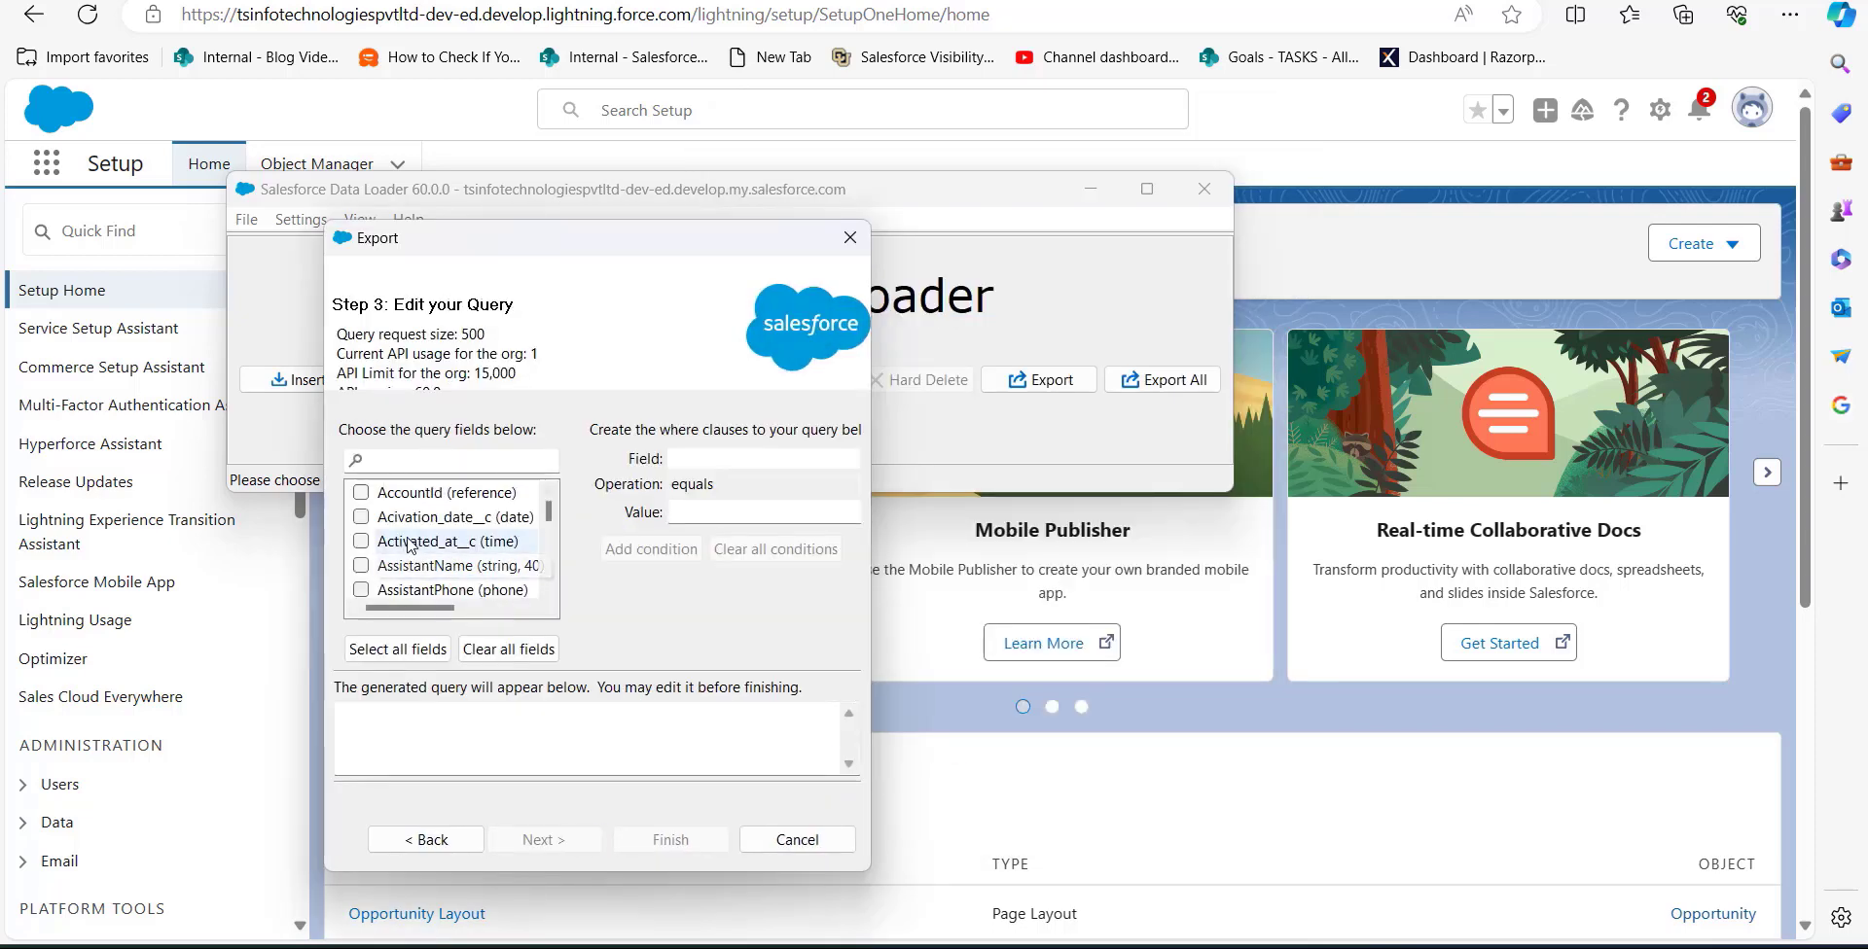
- Add the Id and Name fields to the Contact export query
scroll(413, 543, "down", 2)
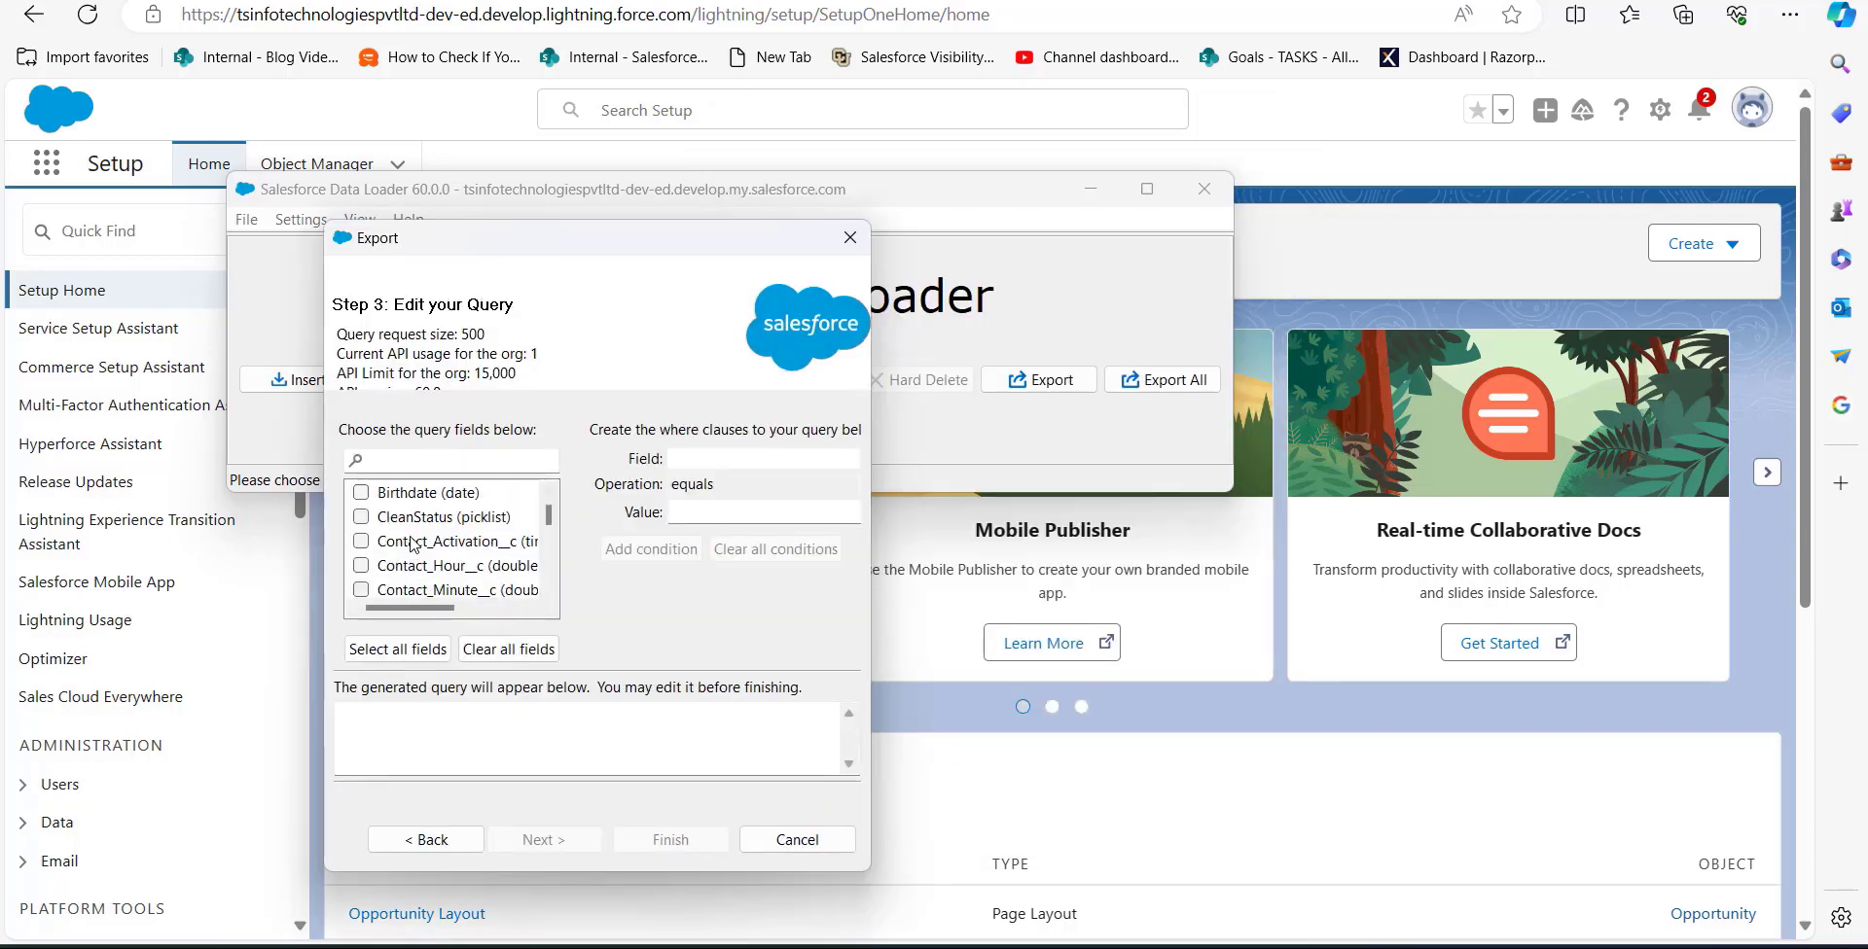
scroll(413, 543, "up", 2)
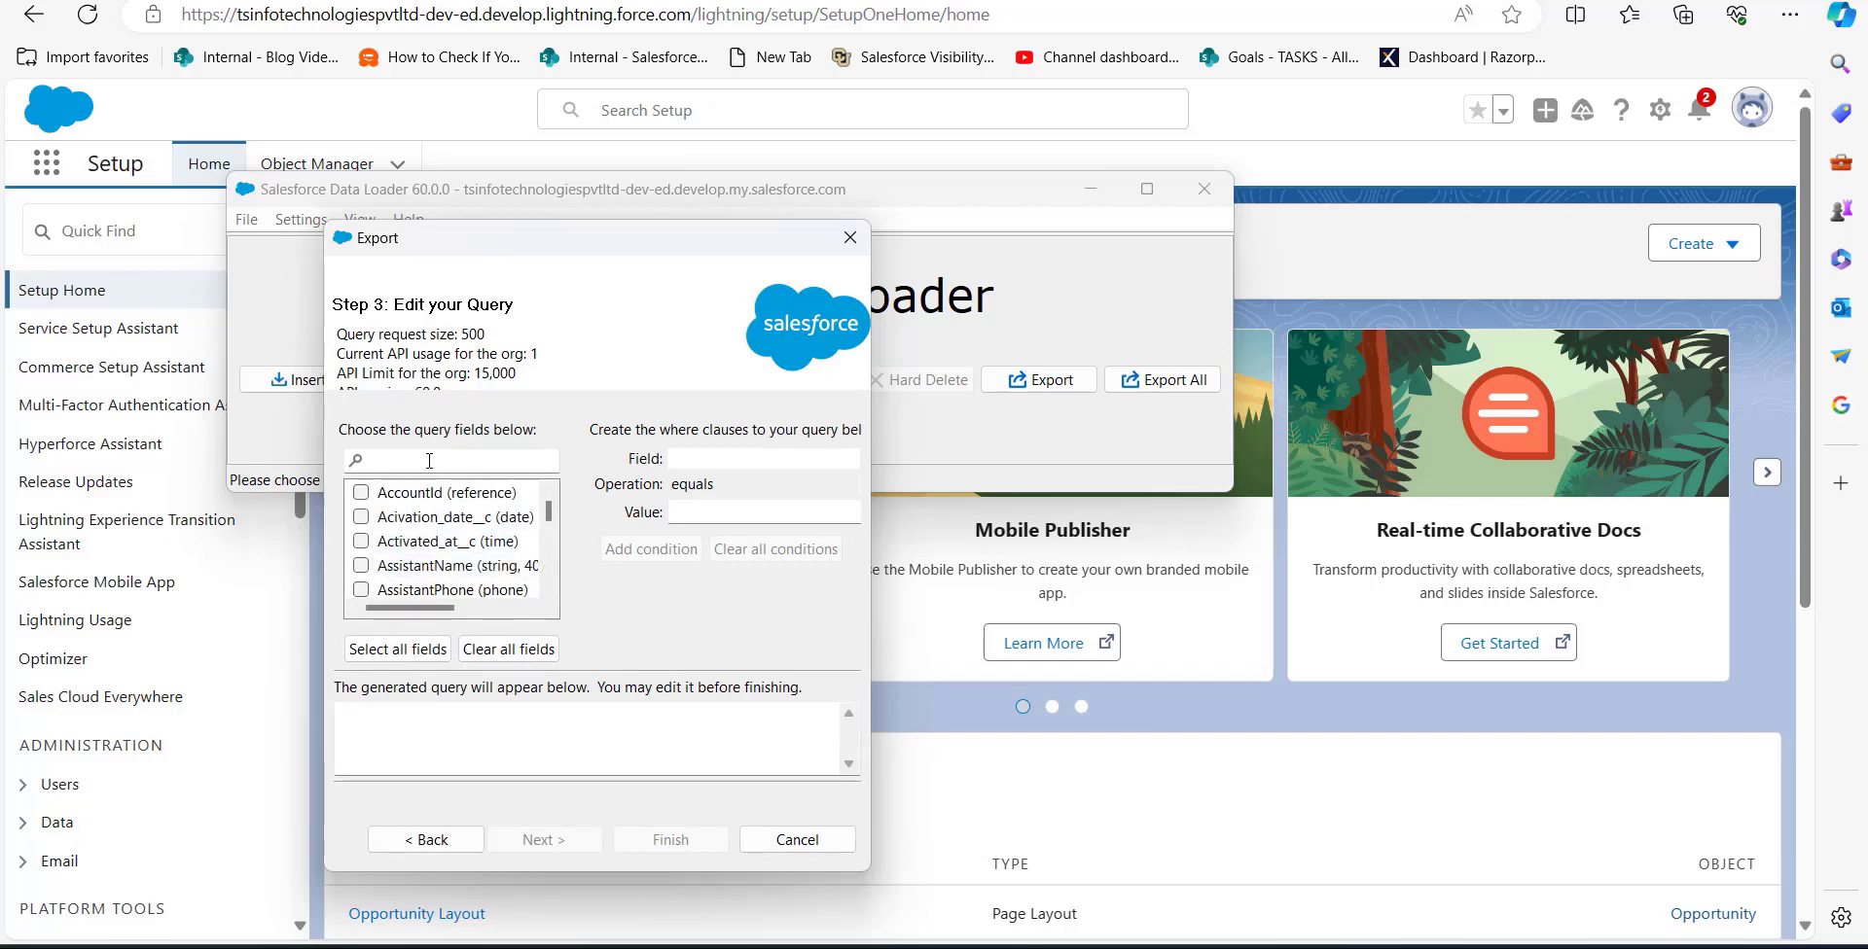
left_click(438, 457)
type("id")
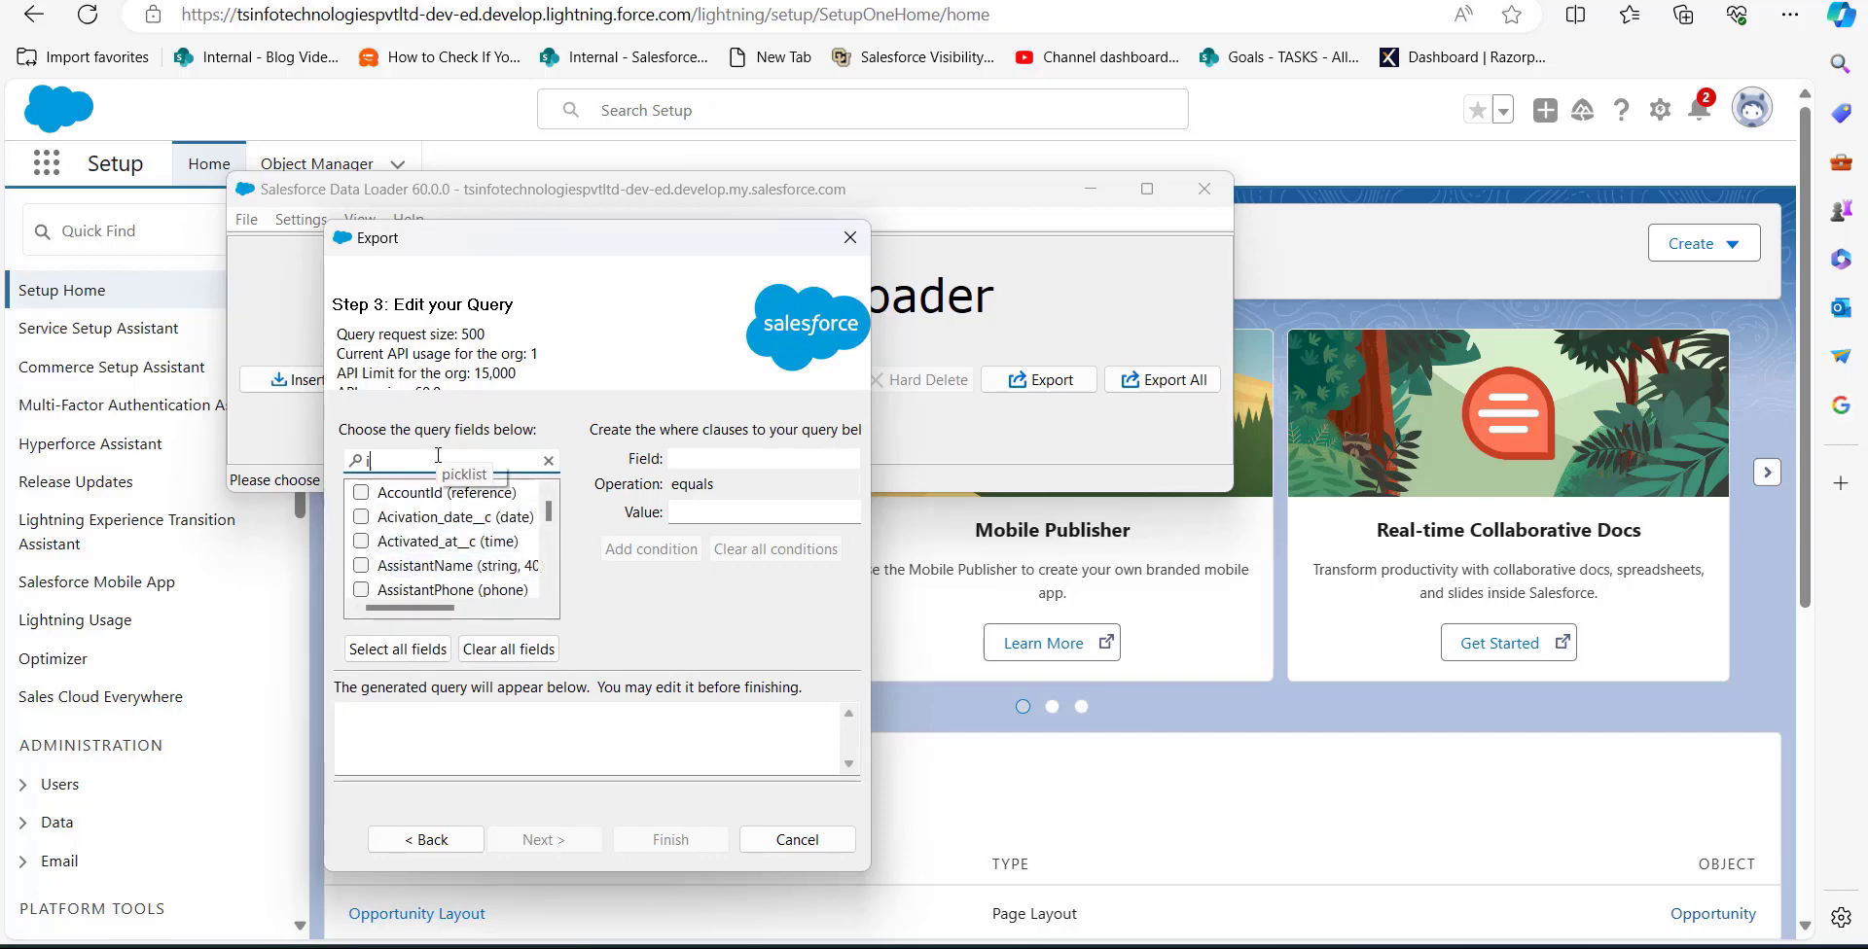
left_click(361, 540)
left_click(549, 460)
type("ns")
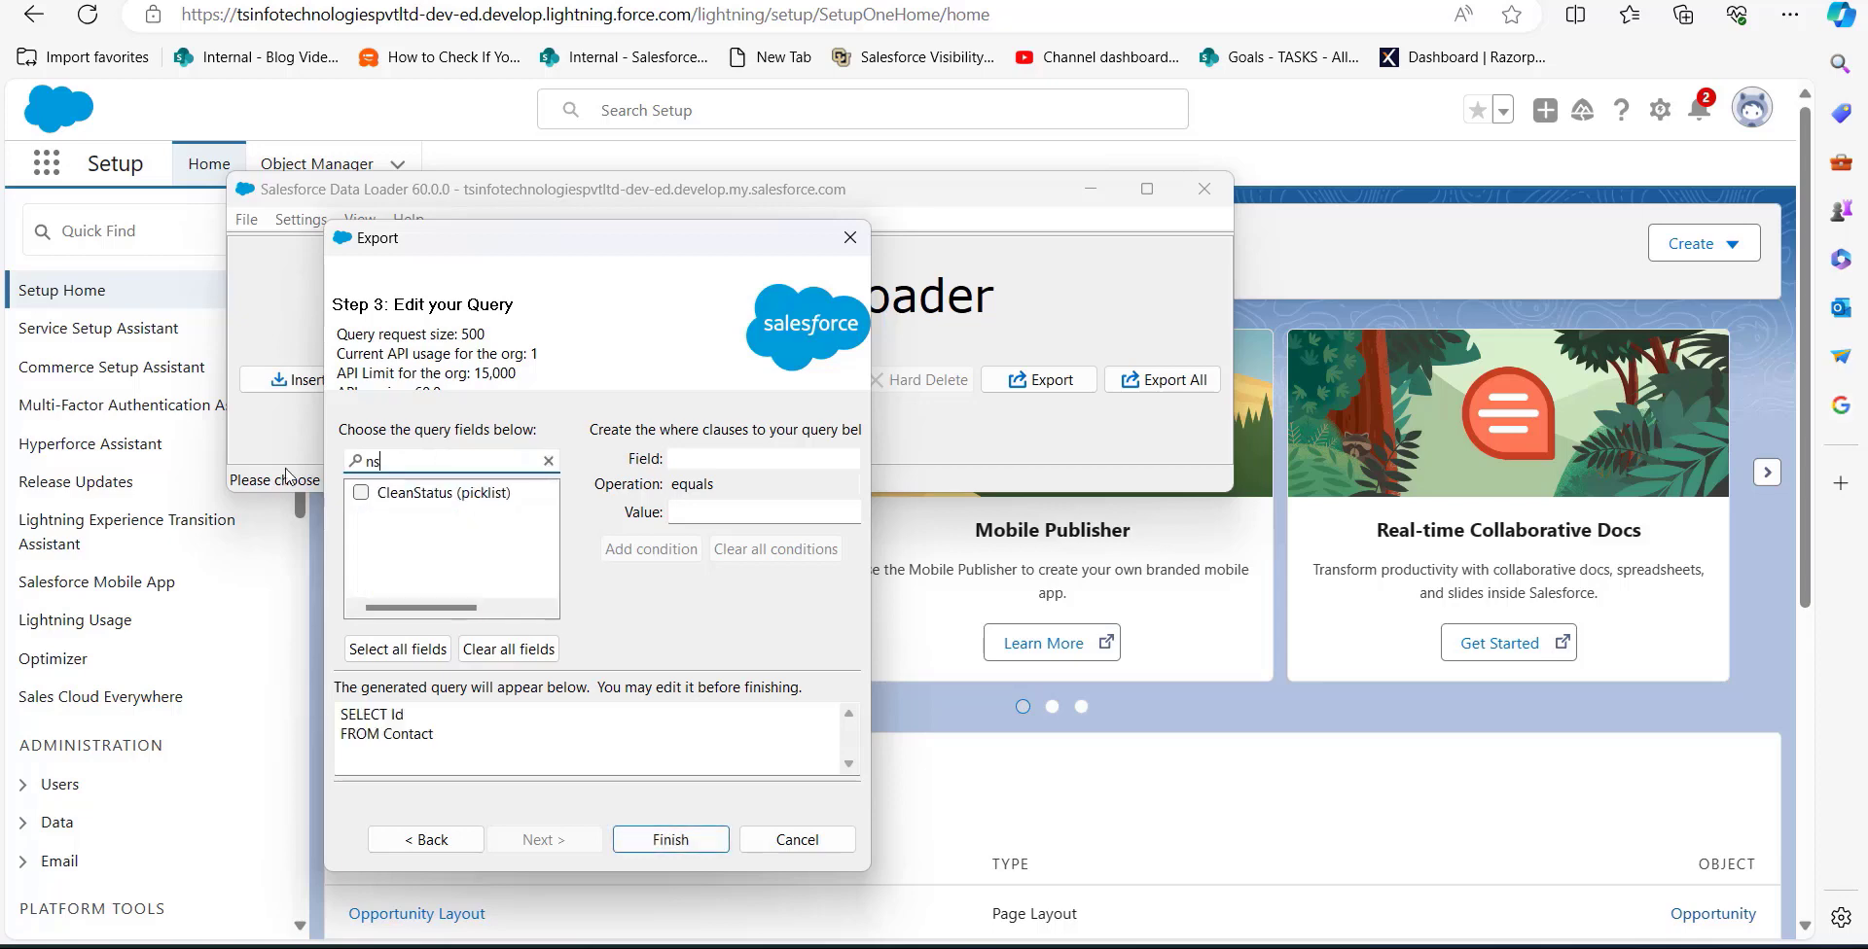
key("BackSpace")
type("ame")
left_click(361, 565)
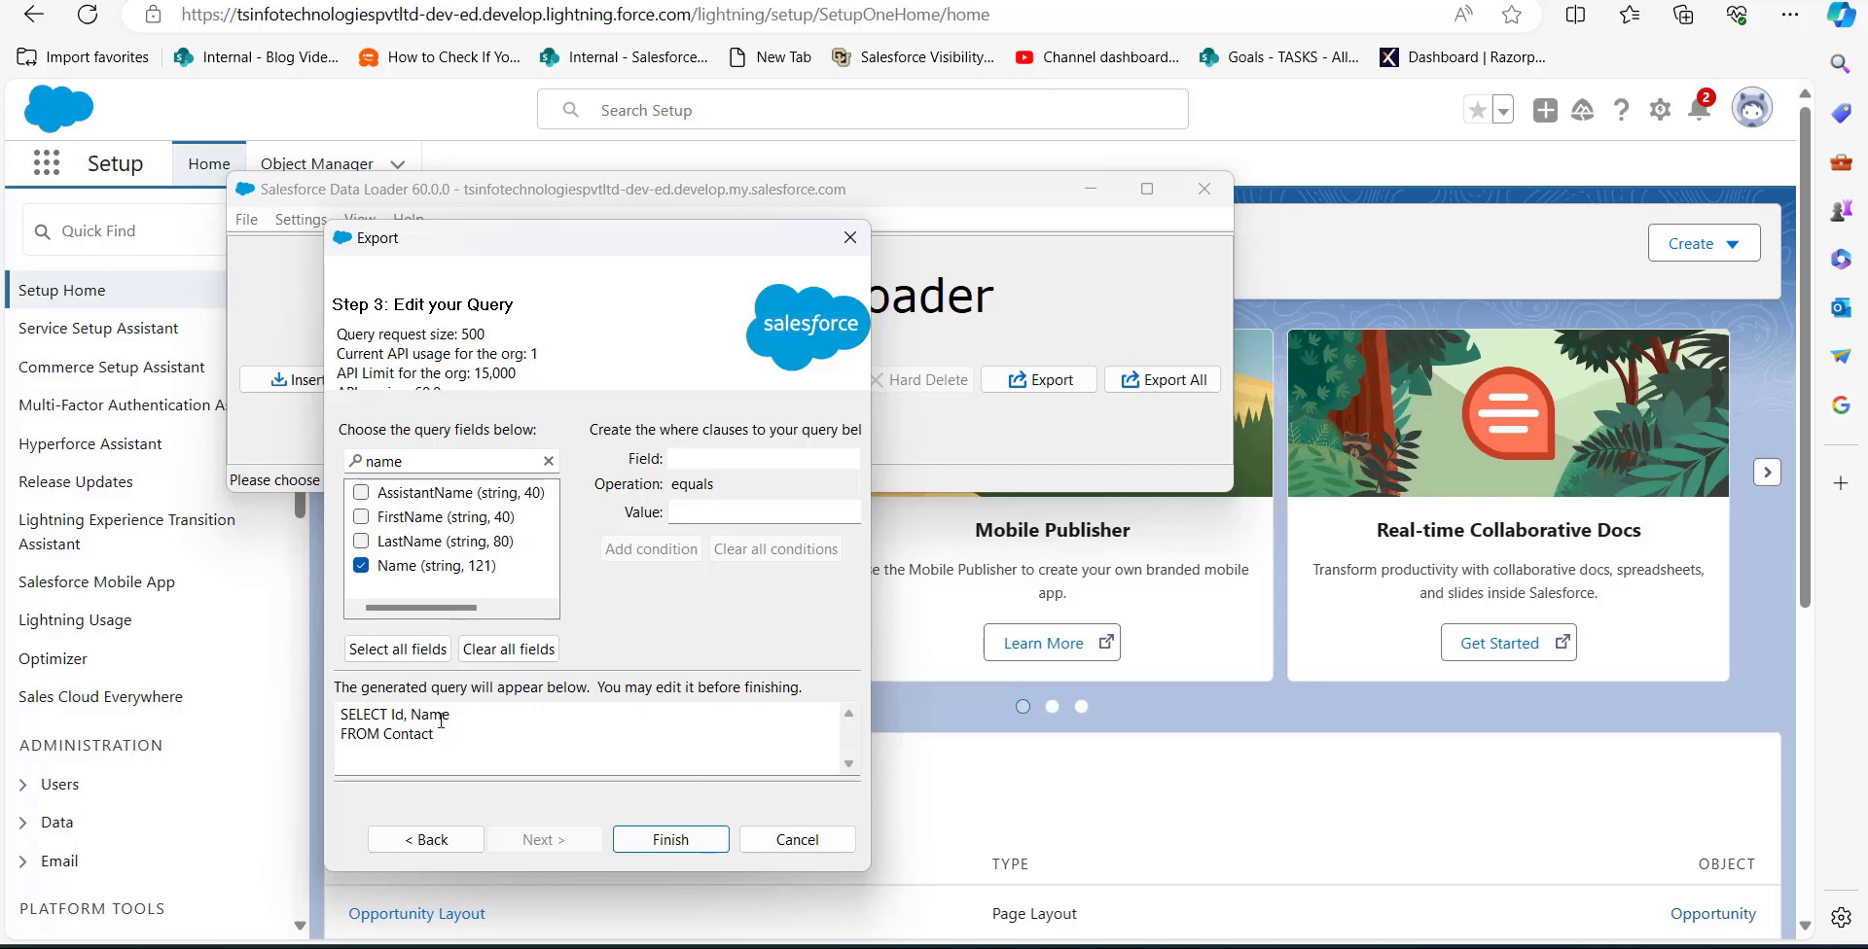
- Run and confirm the export, then view the 31 extracted contact rows
left_click(668, 842)
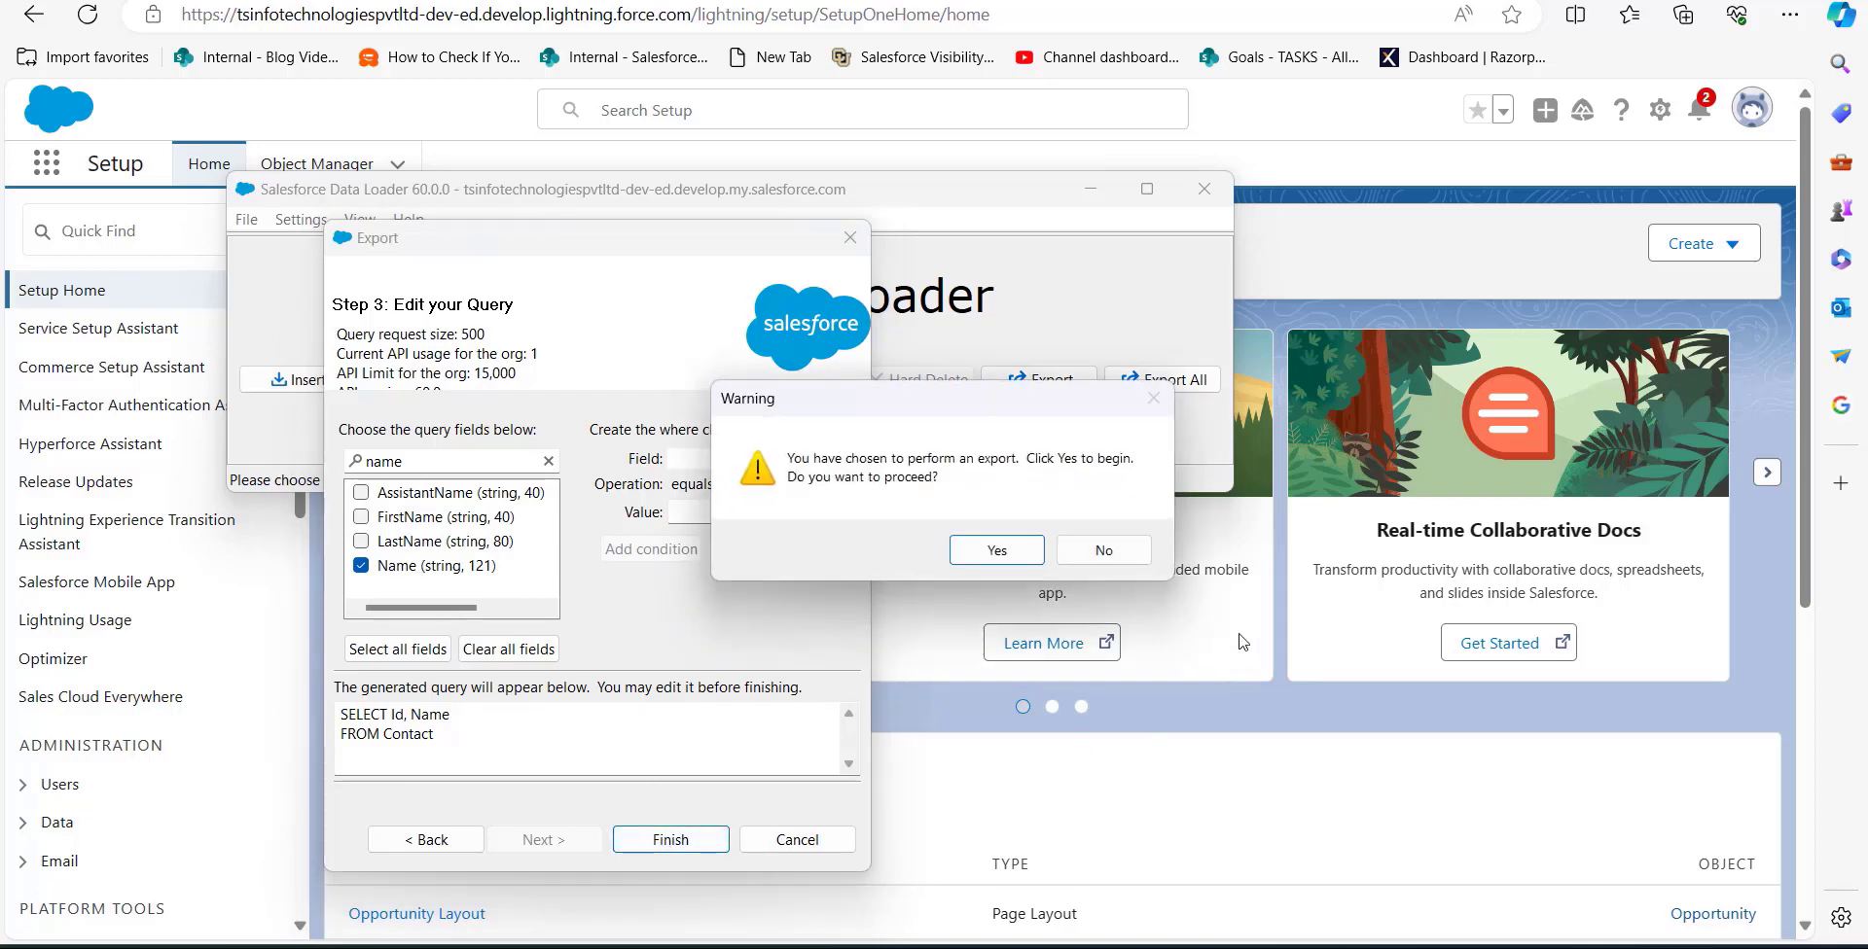
left_click(997, 549)
left_click(790, 384)
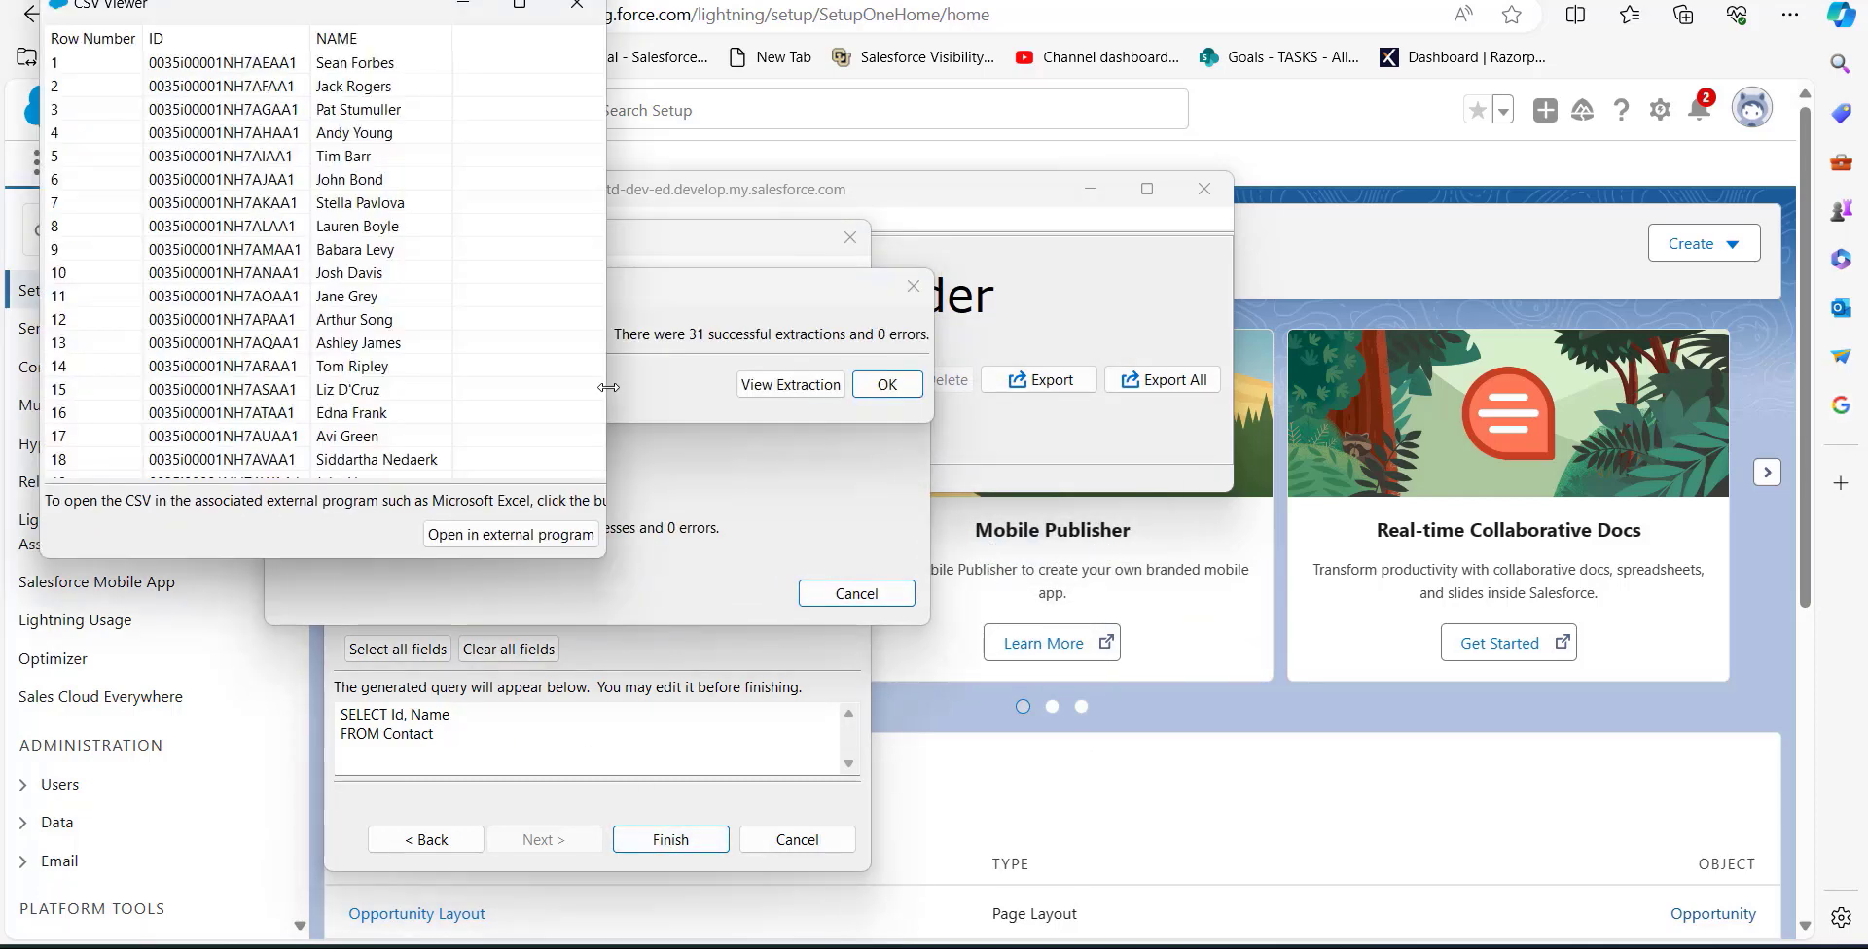
- Open the extraction in Excel, autofit columns A and B, and copy contact IDs A7:A12 into ContactID
left_click(516, 537)
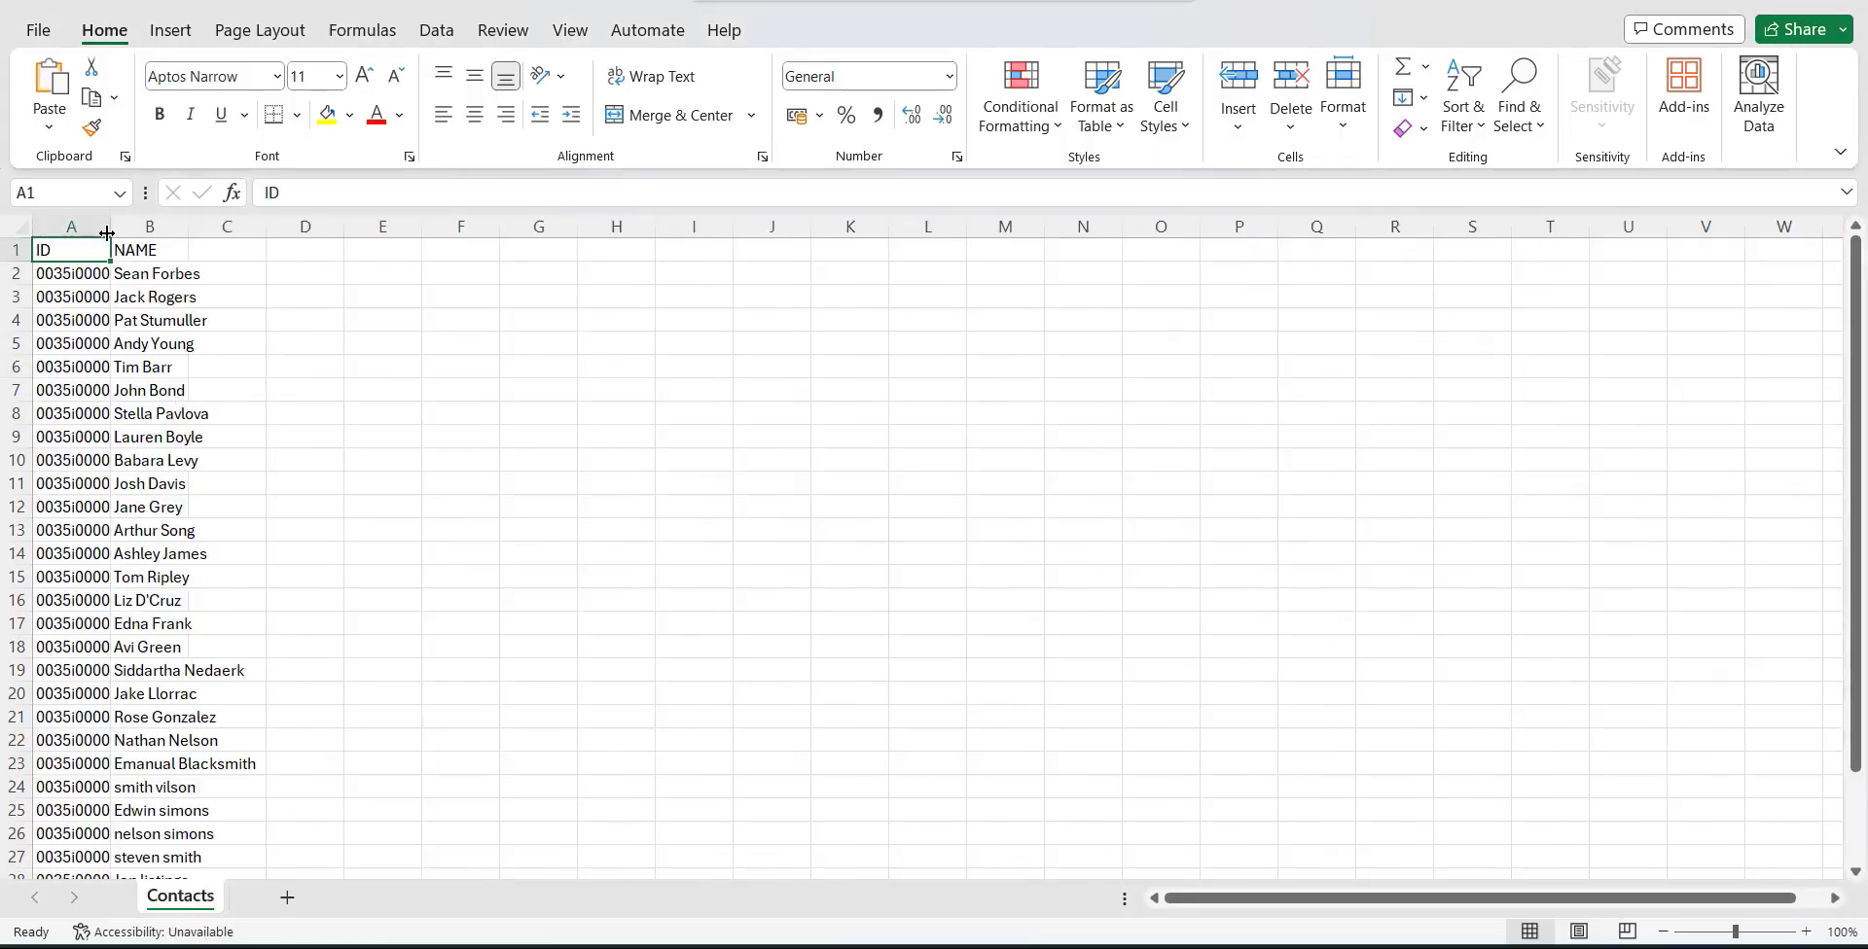
double_click(107, 228)
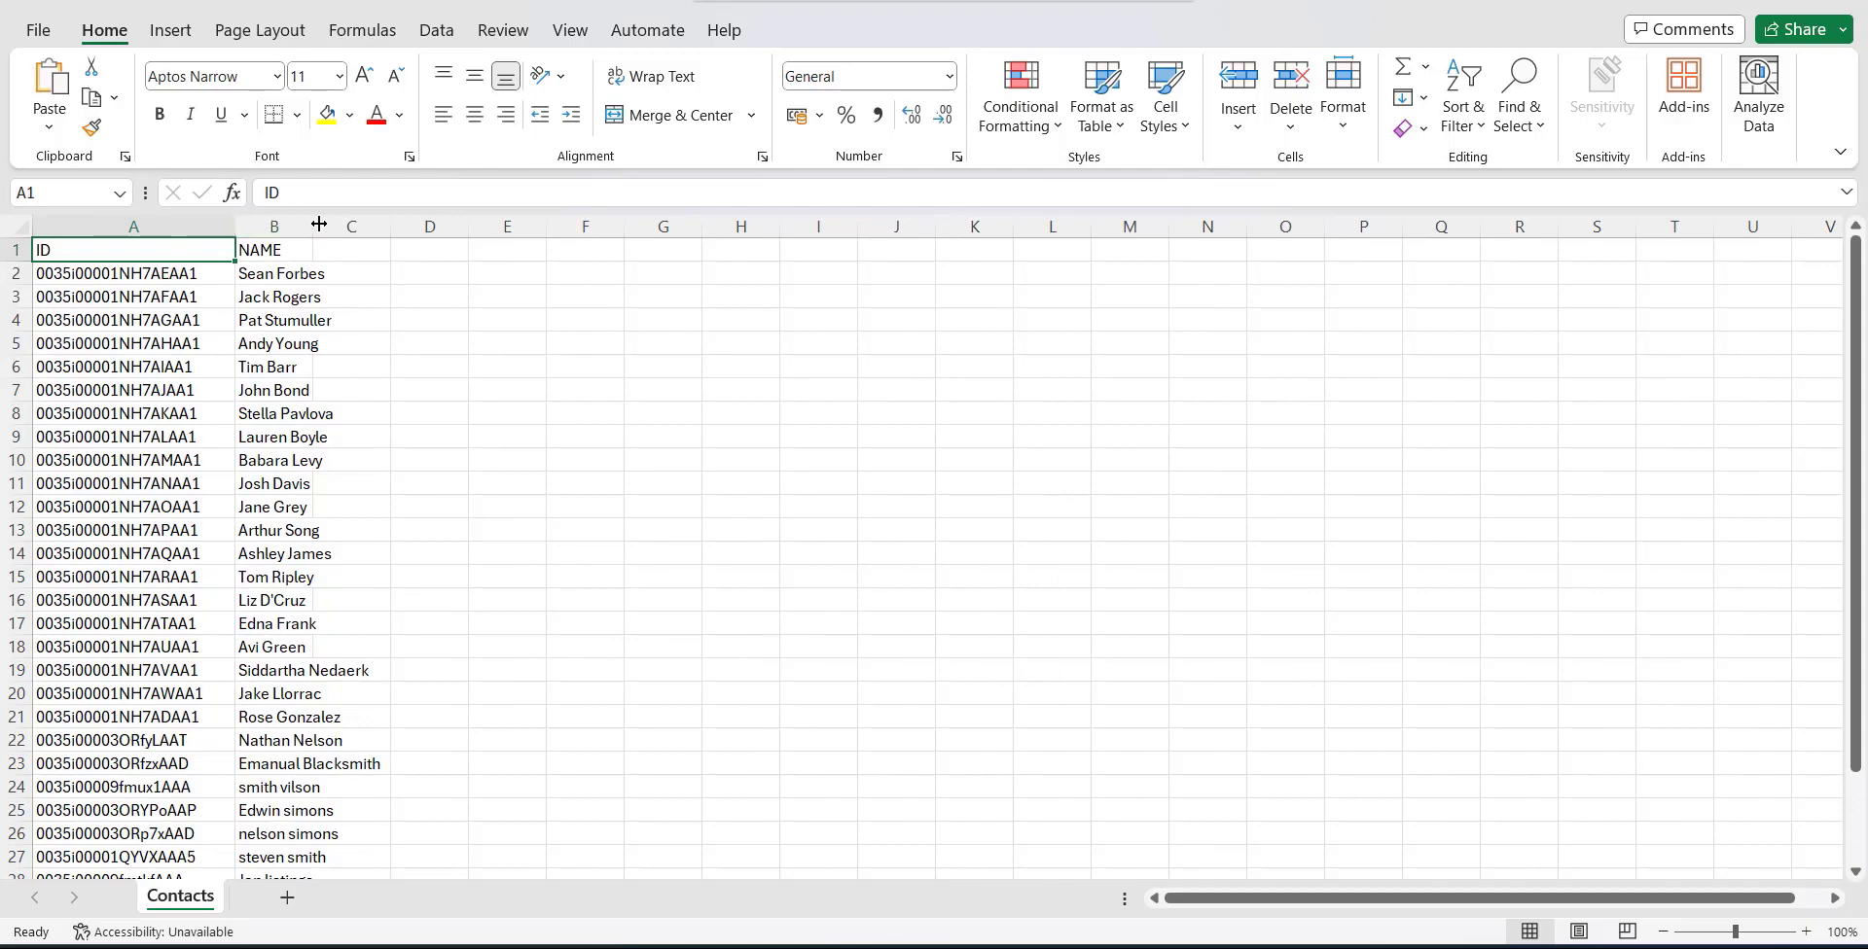
left_click_drag(311, 226, 479, 228)
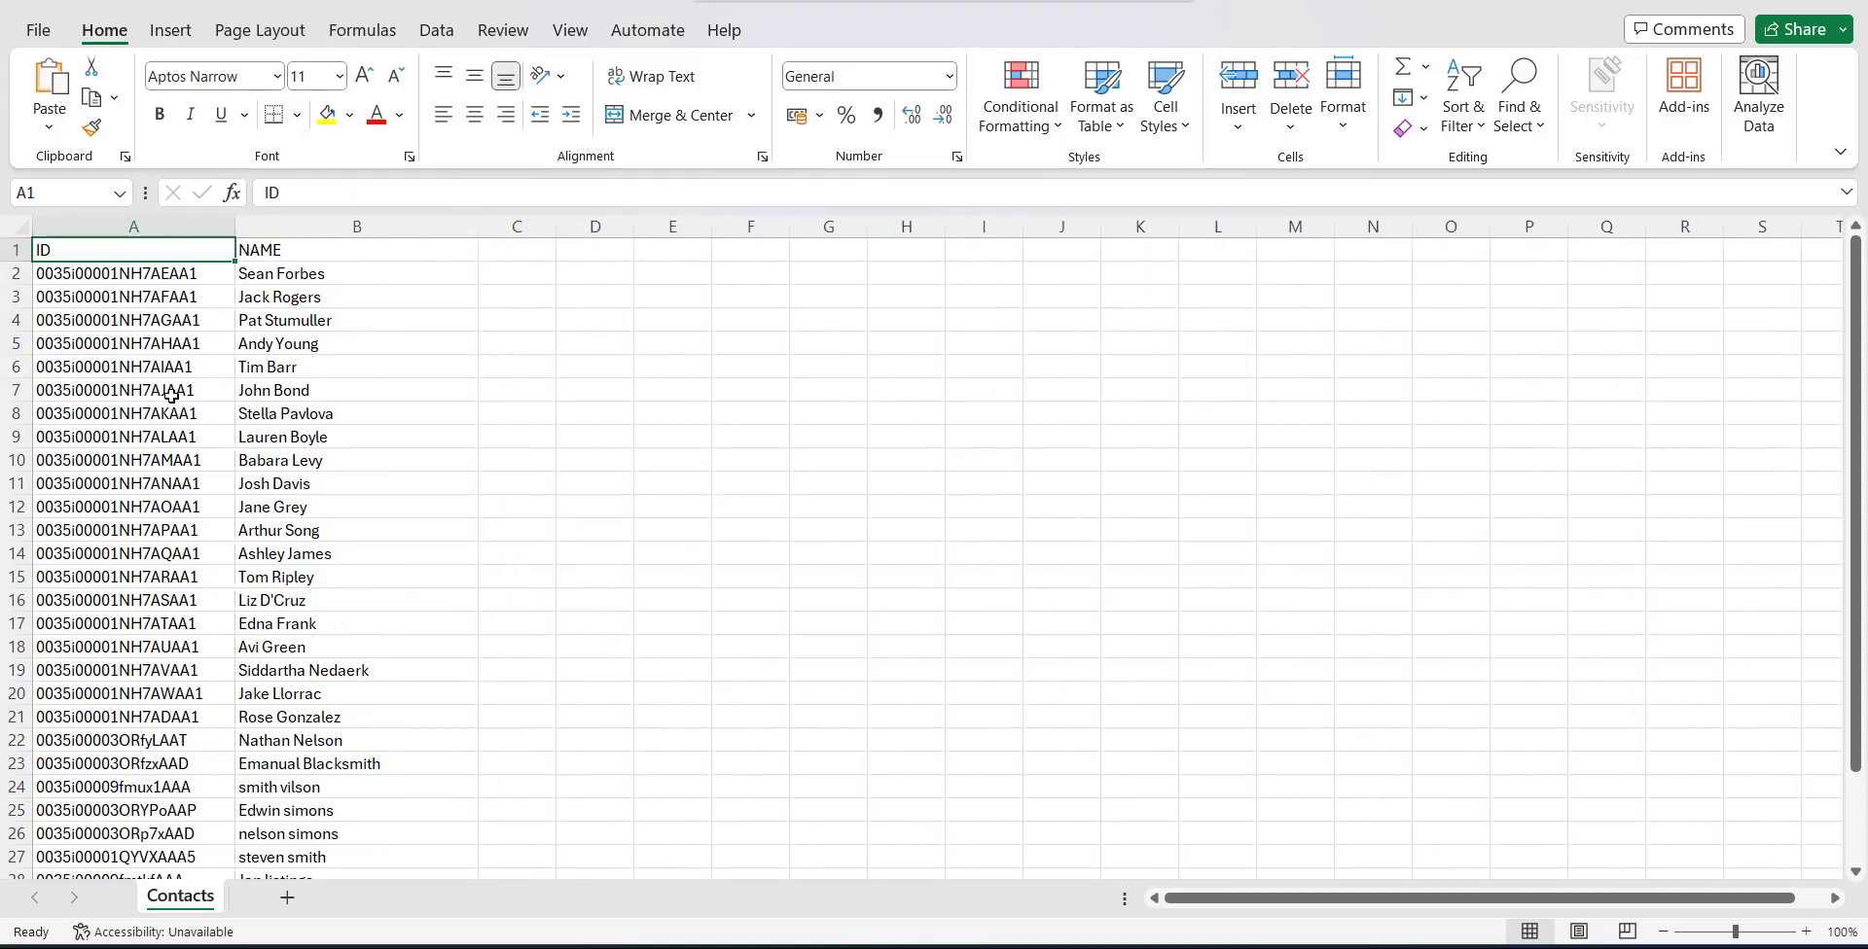
left_click_drag(172, 391, 150, 510)
key("ctrl+c")
key("alt+Tab")
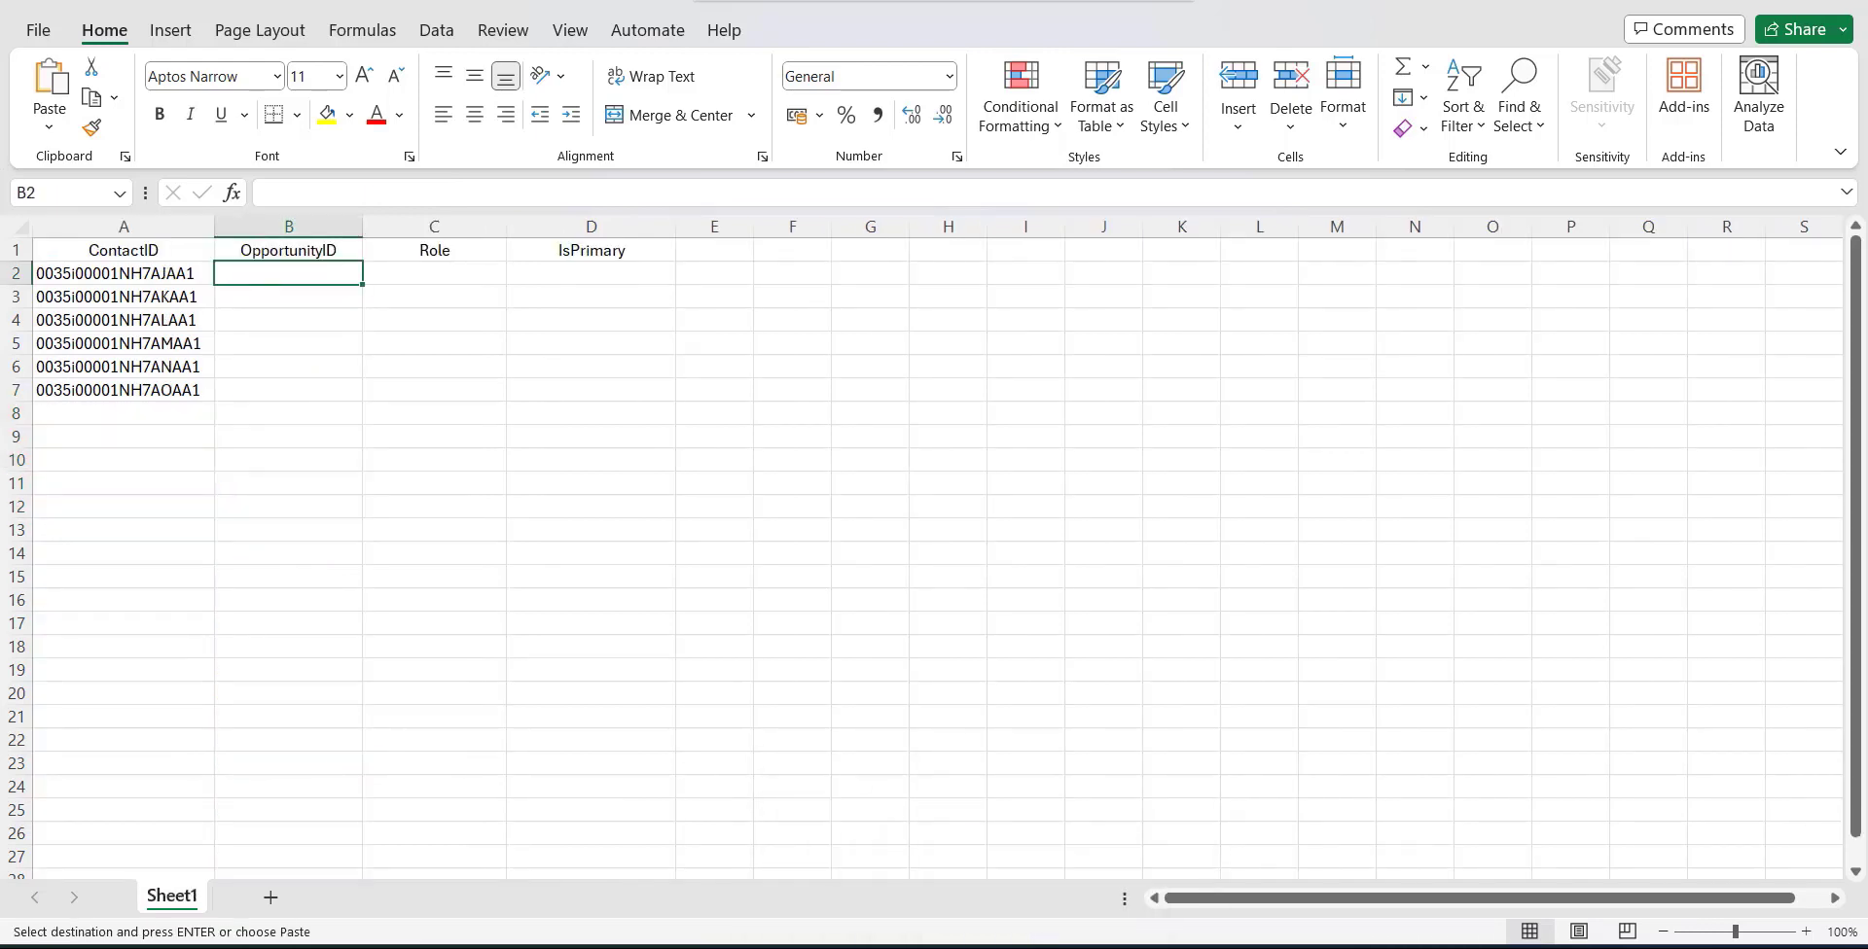
key("alt+Tab")
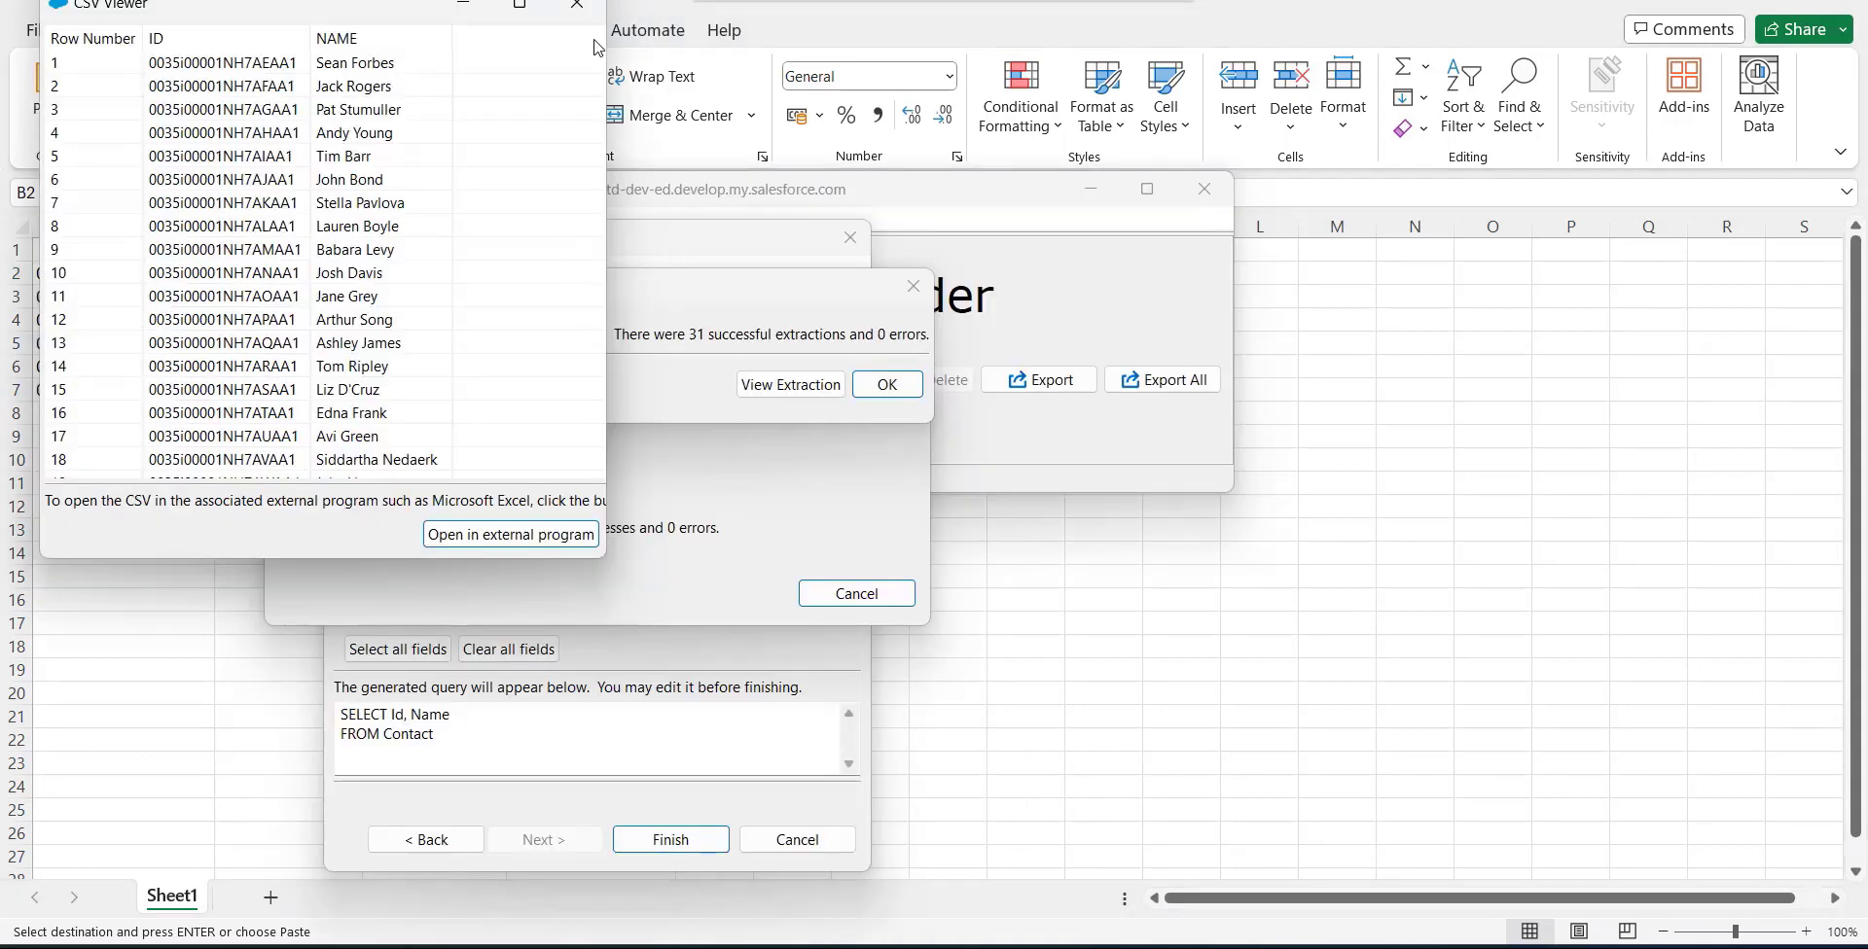
- Close the contact extraction viewer and begin a new export of Opportunity records
left_click(577, 5)
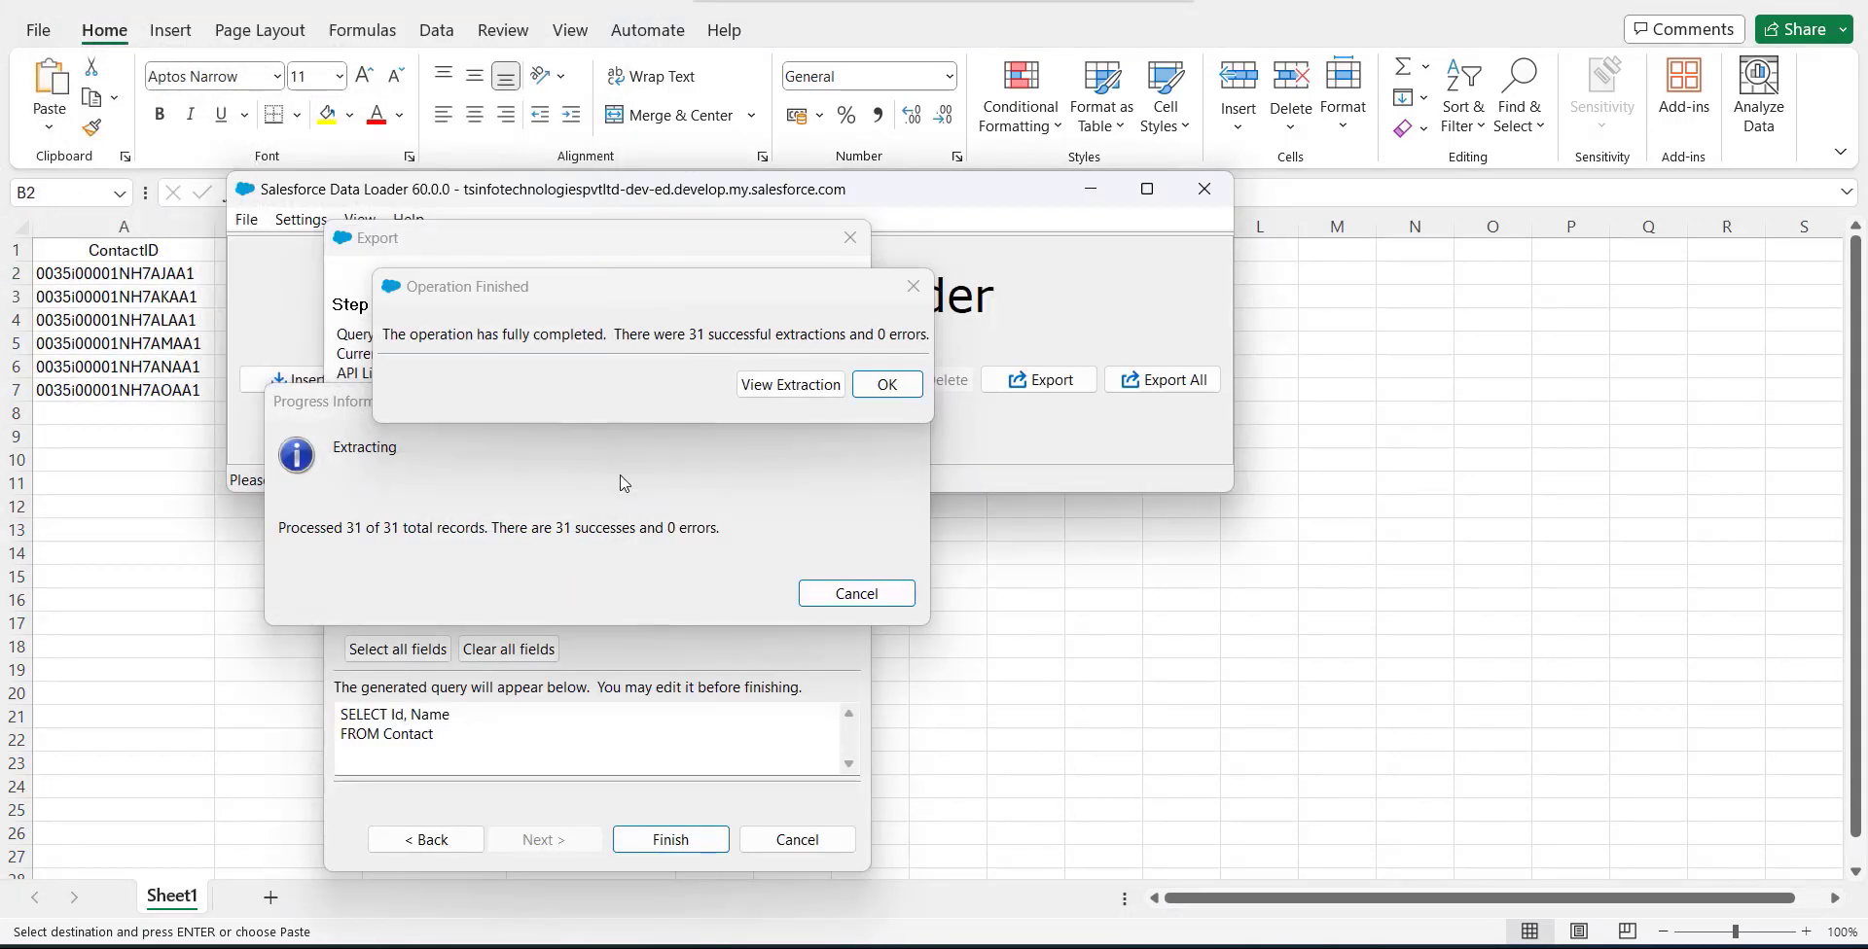
left_click(919, 389)
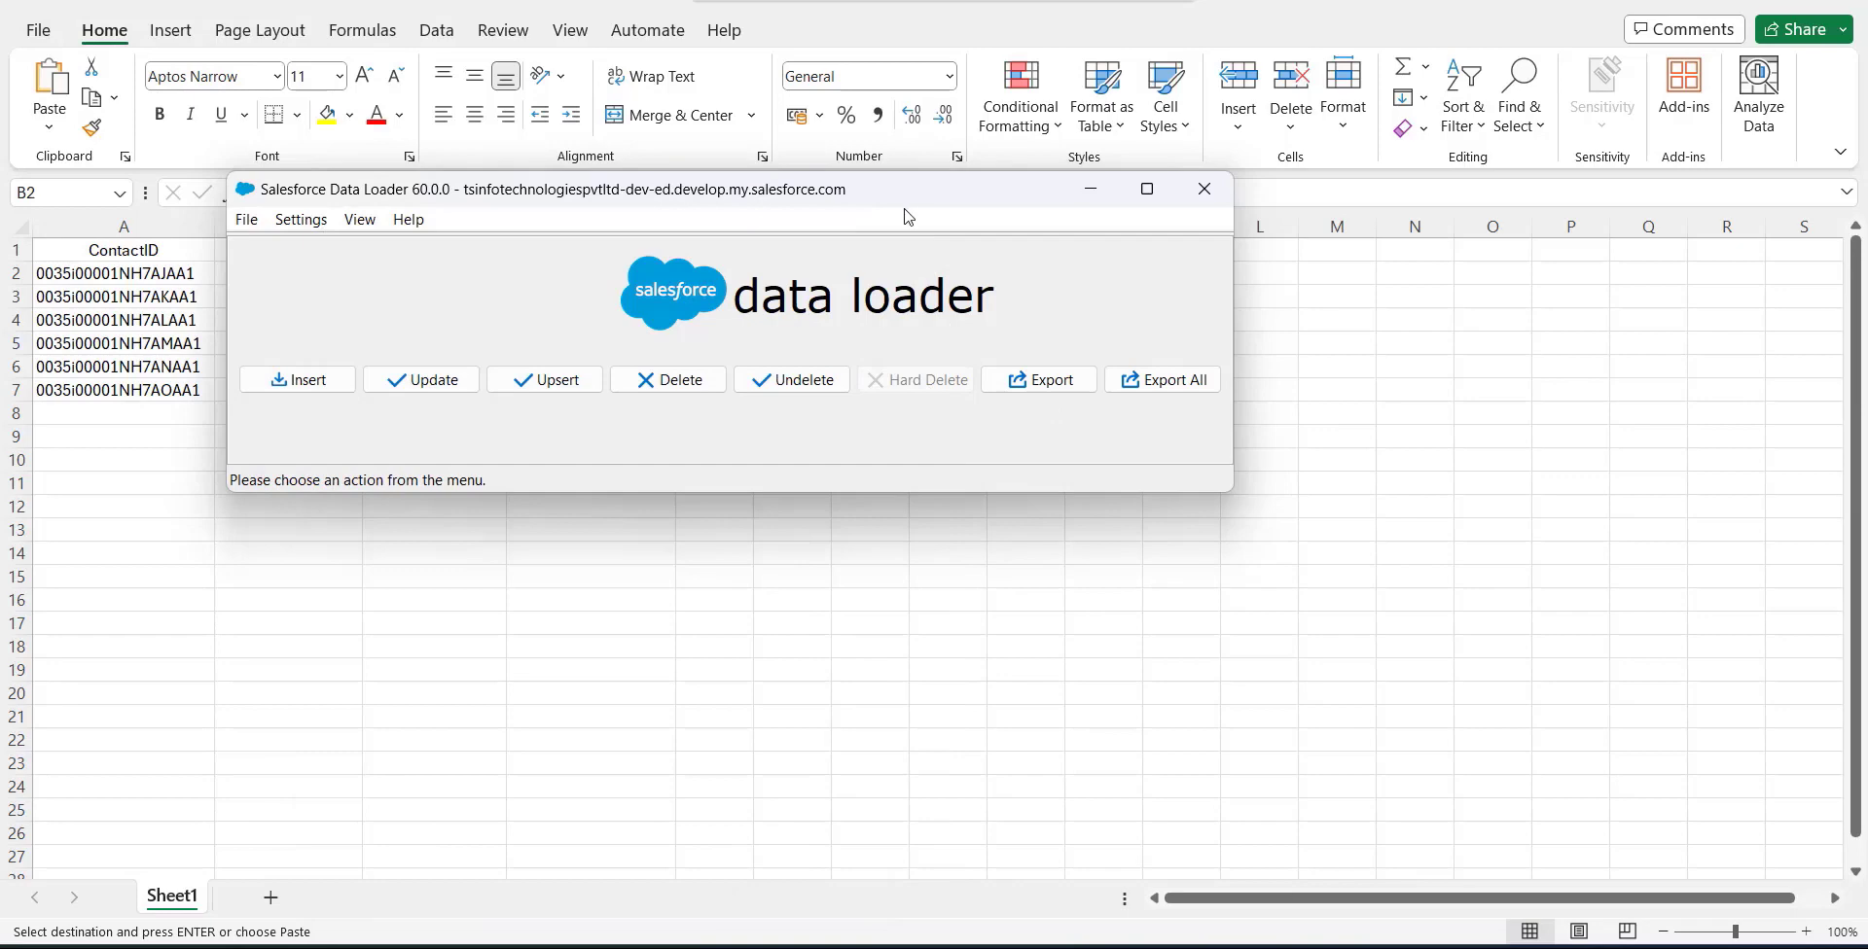
left_click(1039, 385)
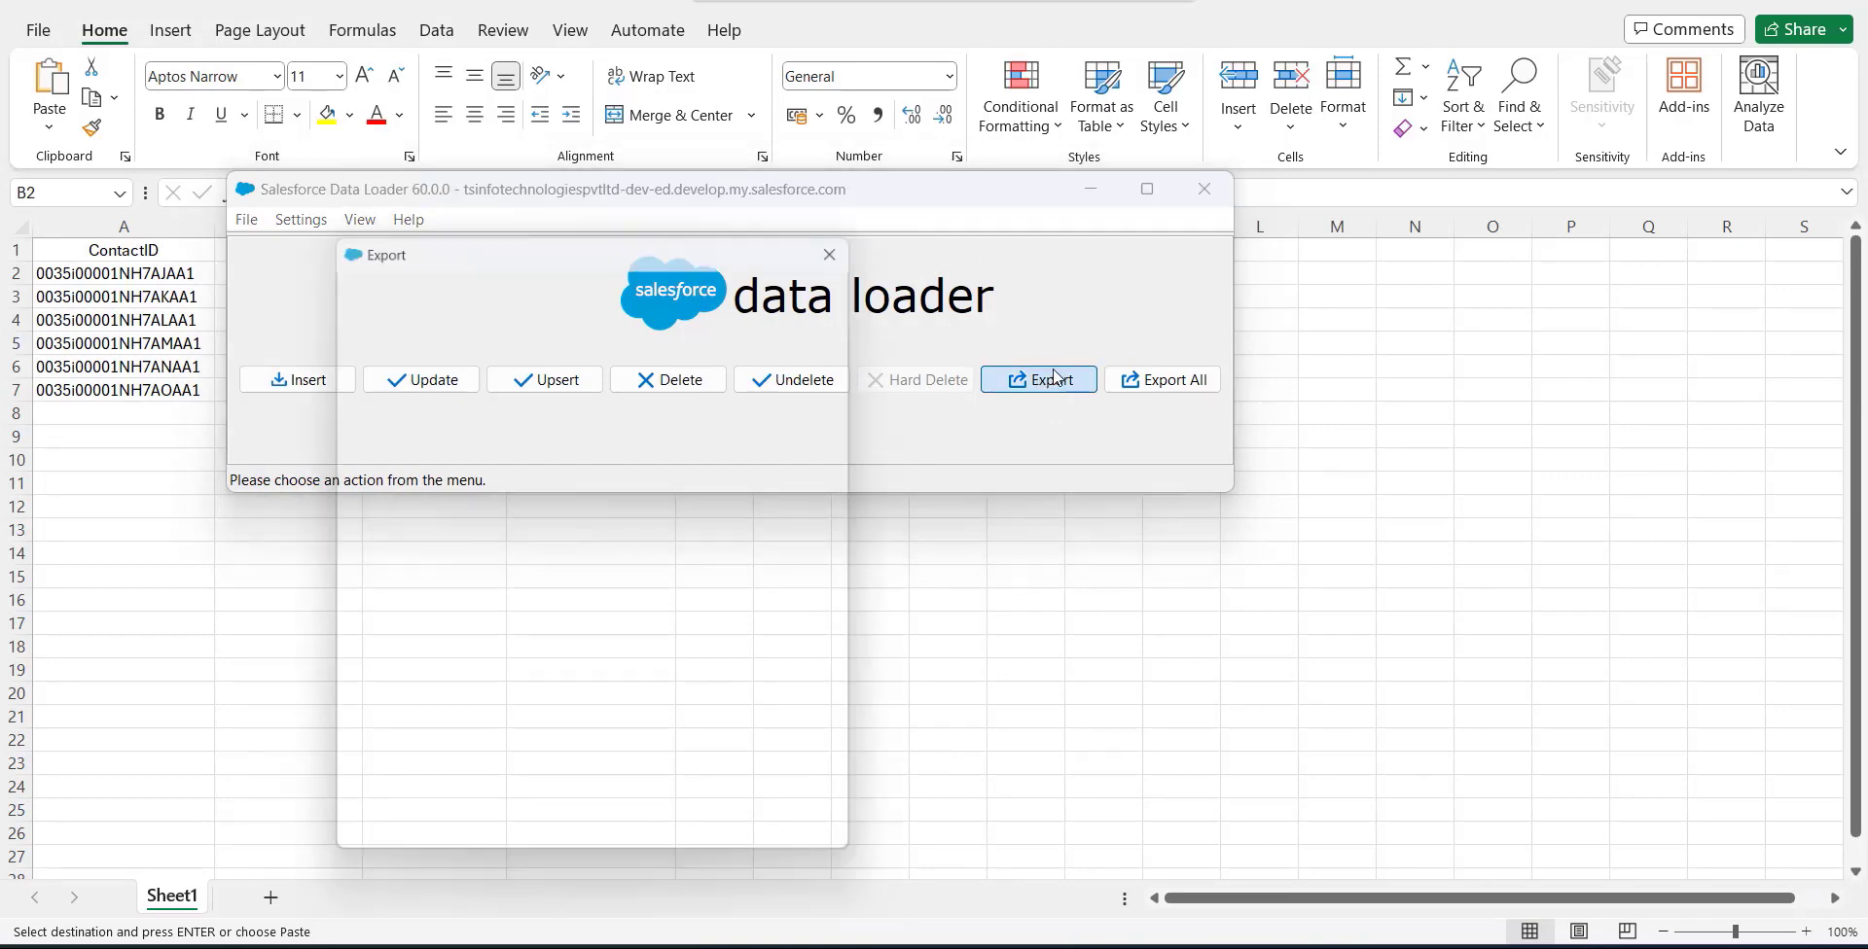
left_click(583, 464)
type("oppo")
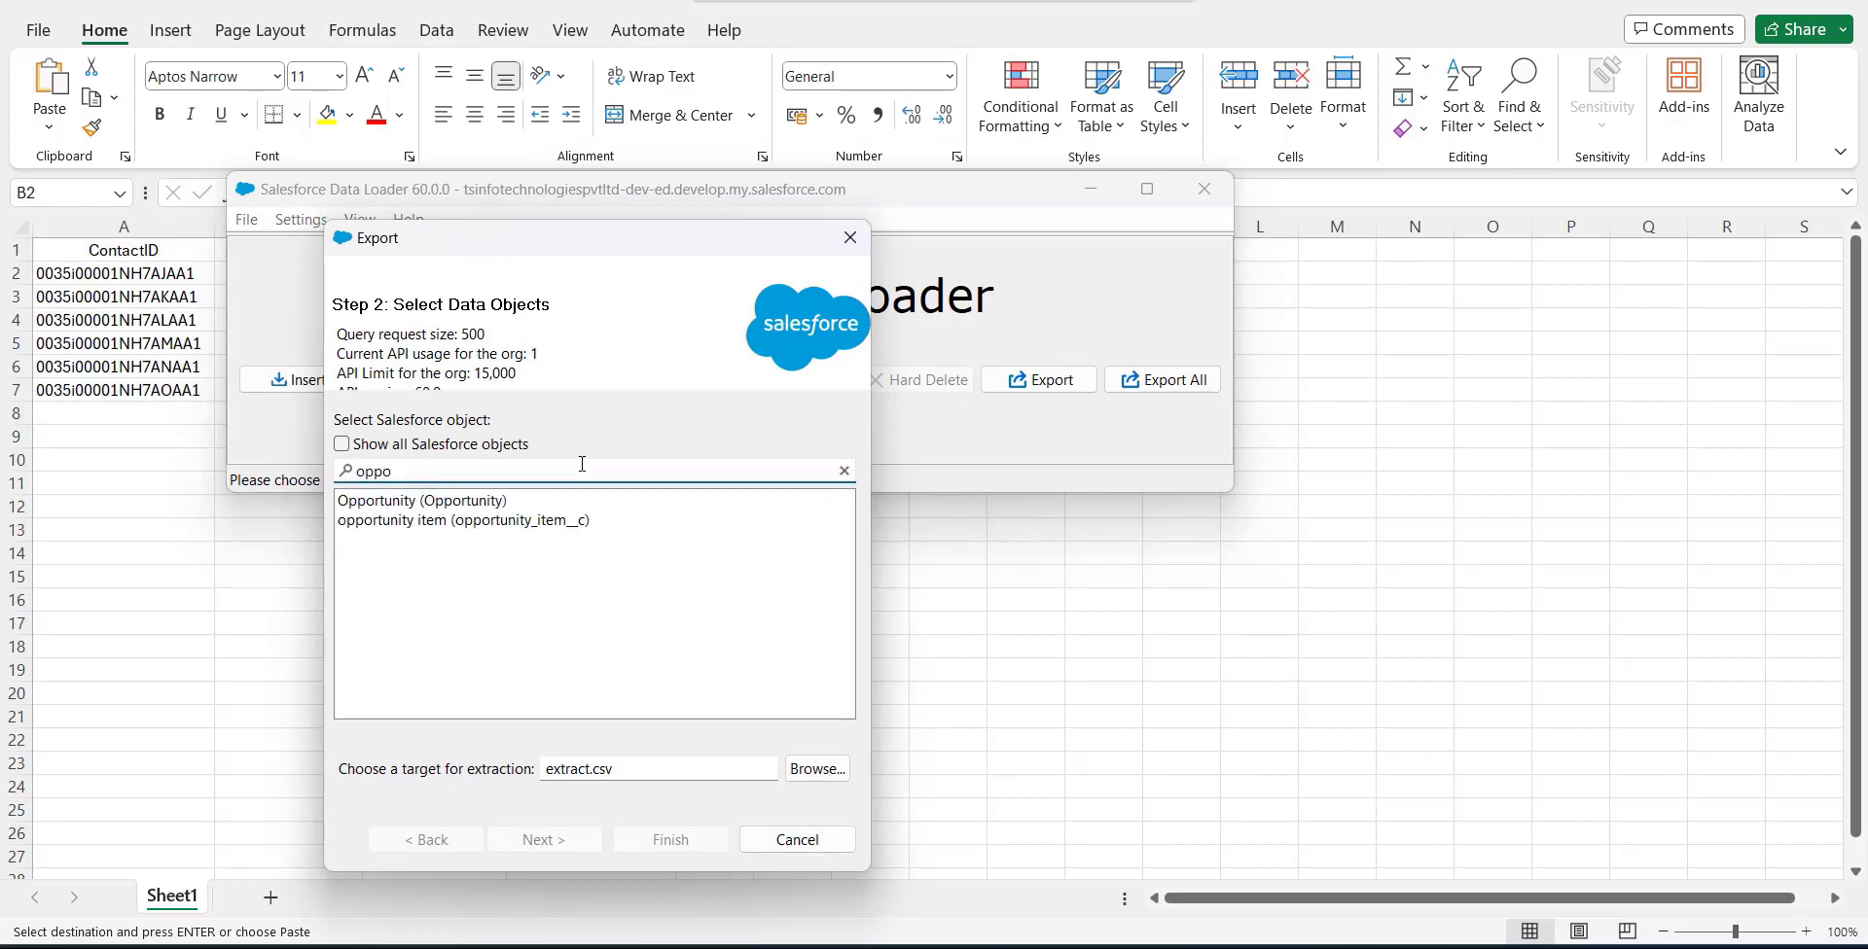
left_click(550, 503)
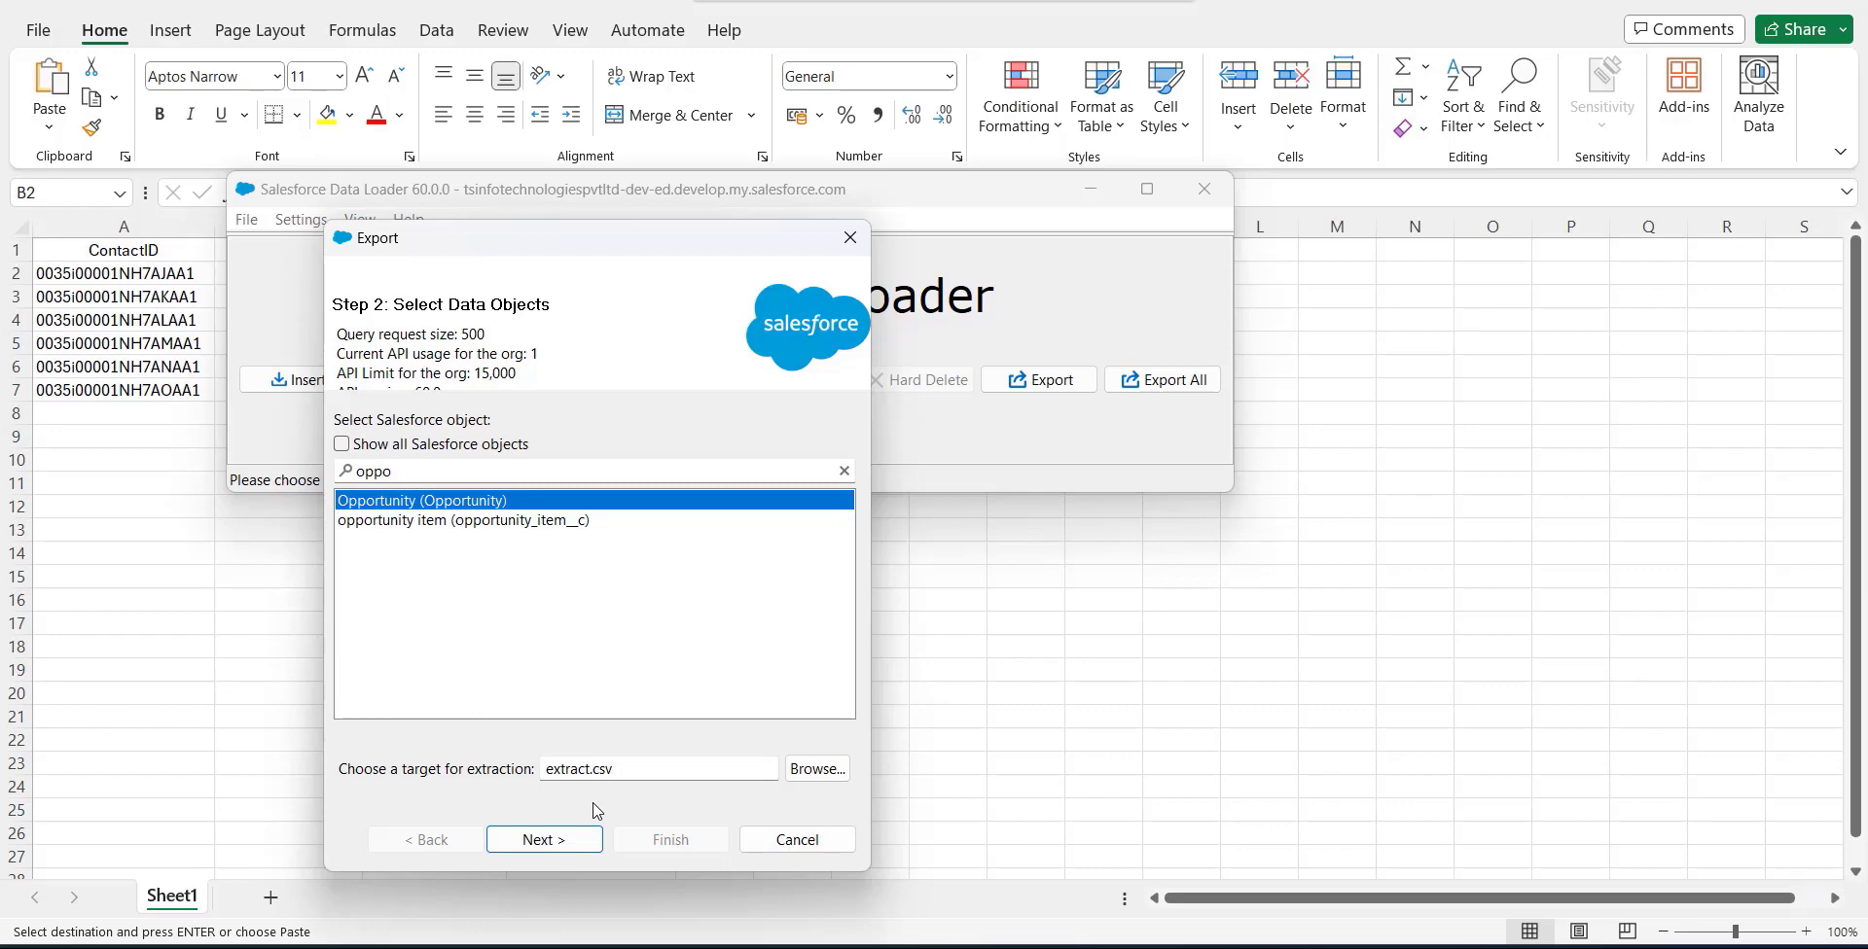
- Cancel the Opportunity export, close Data Loader, and return to Salesforce Setup in the browser
left_click(798, 840)
left_click(1204, 189)
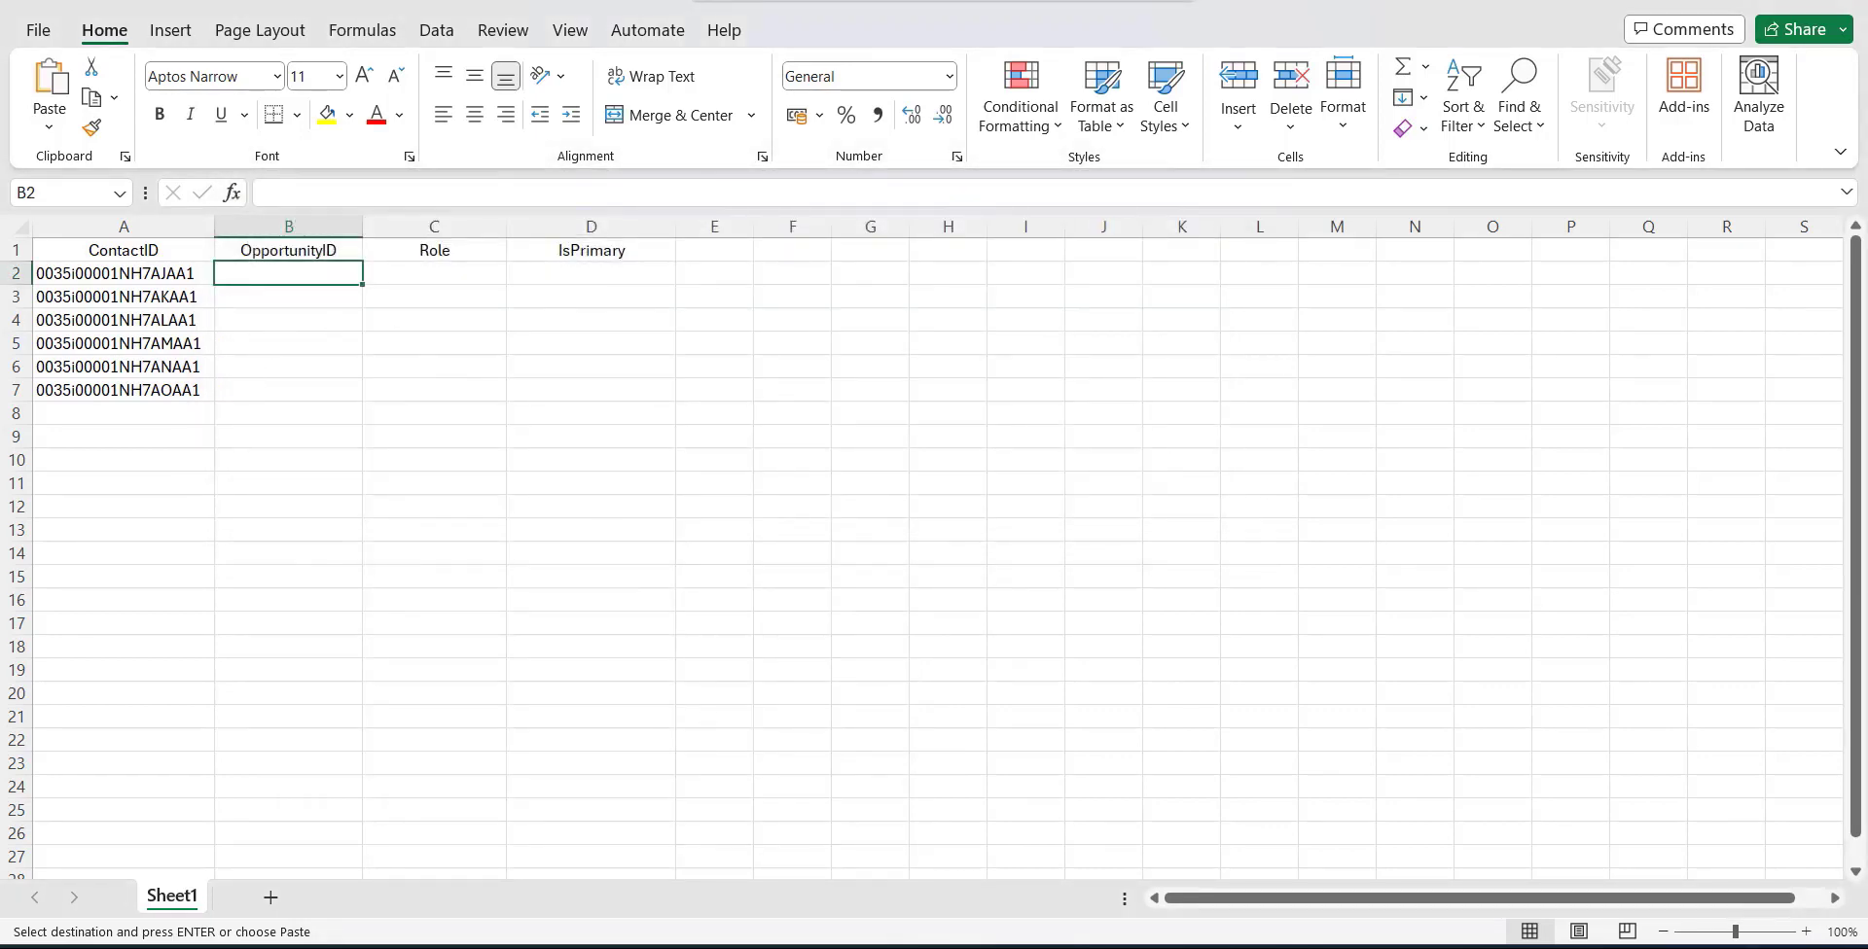
key("alt+Tab")
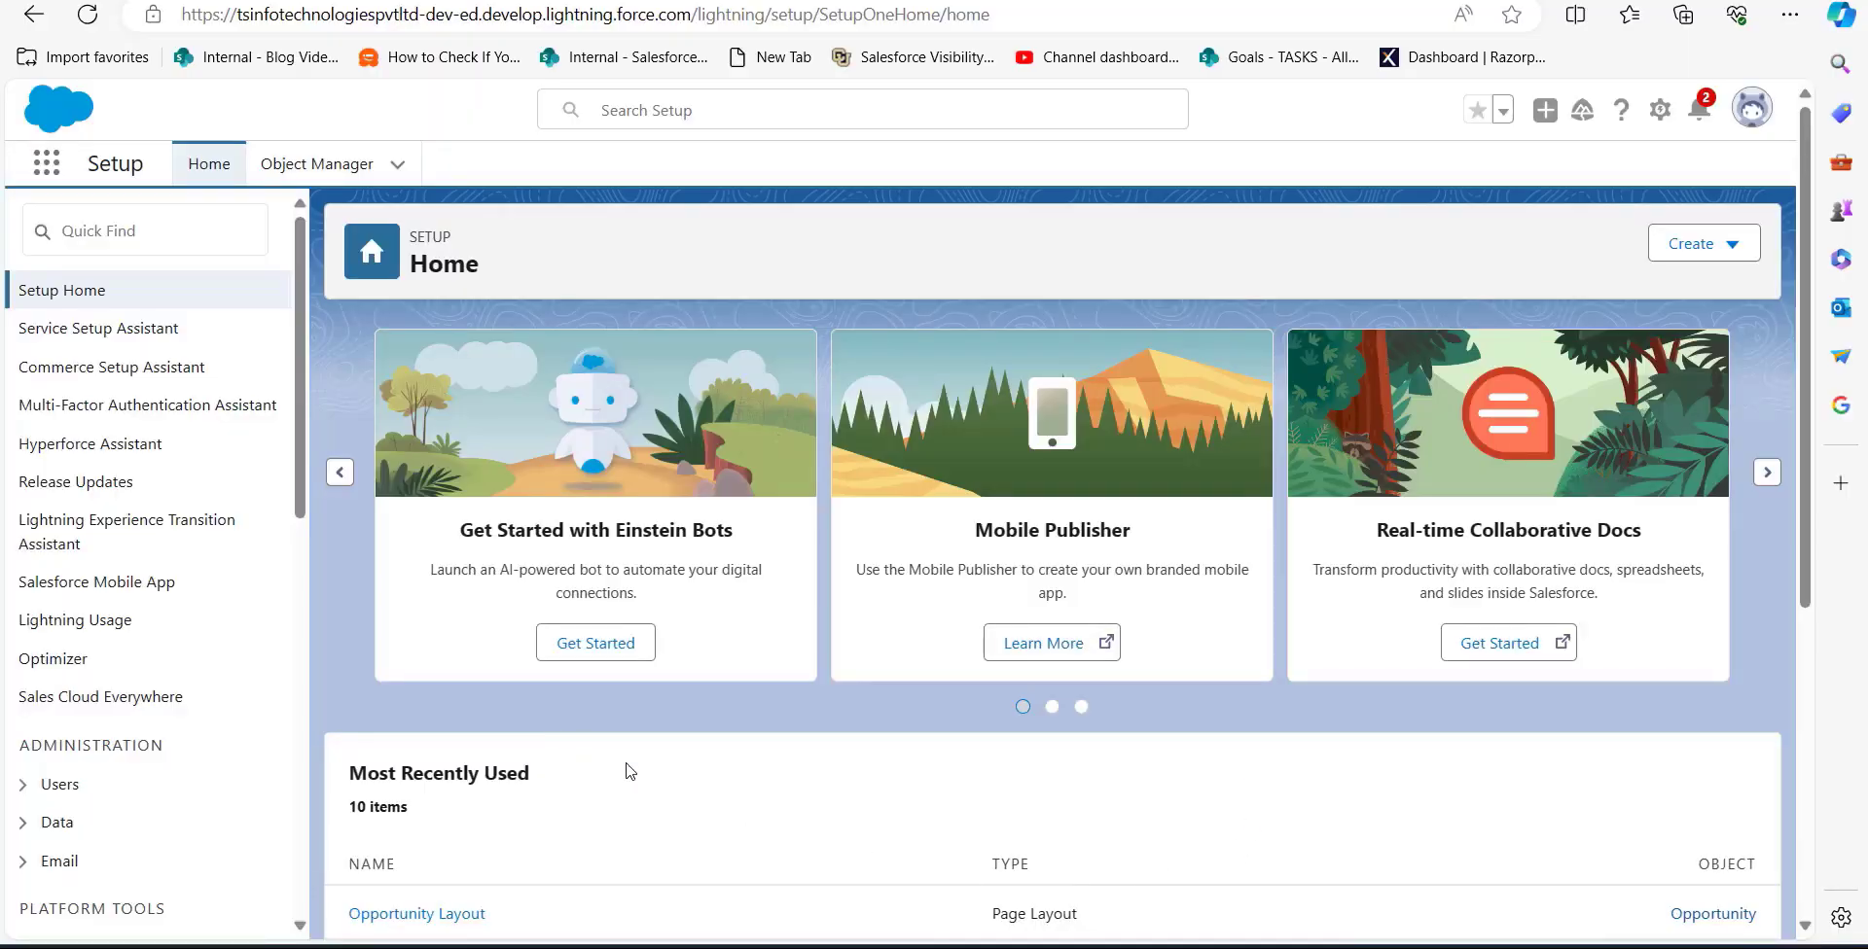
- Open the United Oil Office Portable Generators opportunity via the App Launcher and copy its record ID
left_click(40, 185)
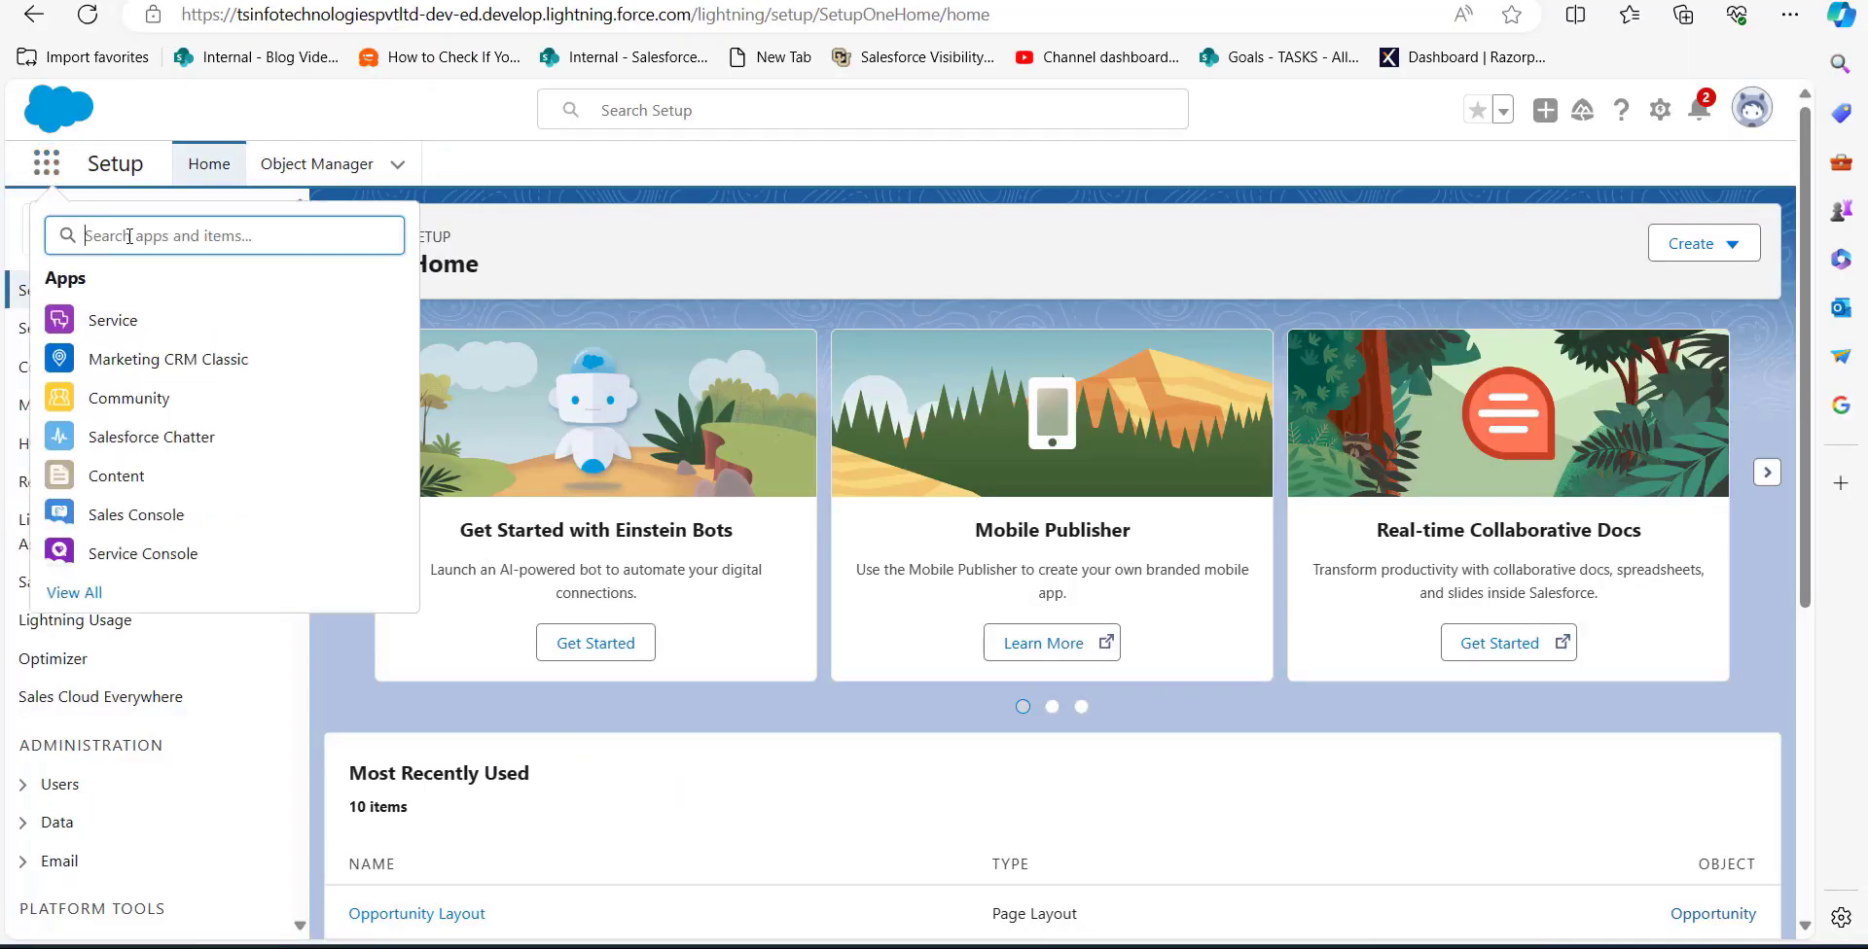
type("oppo")
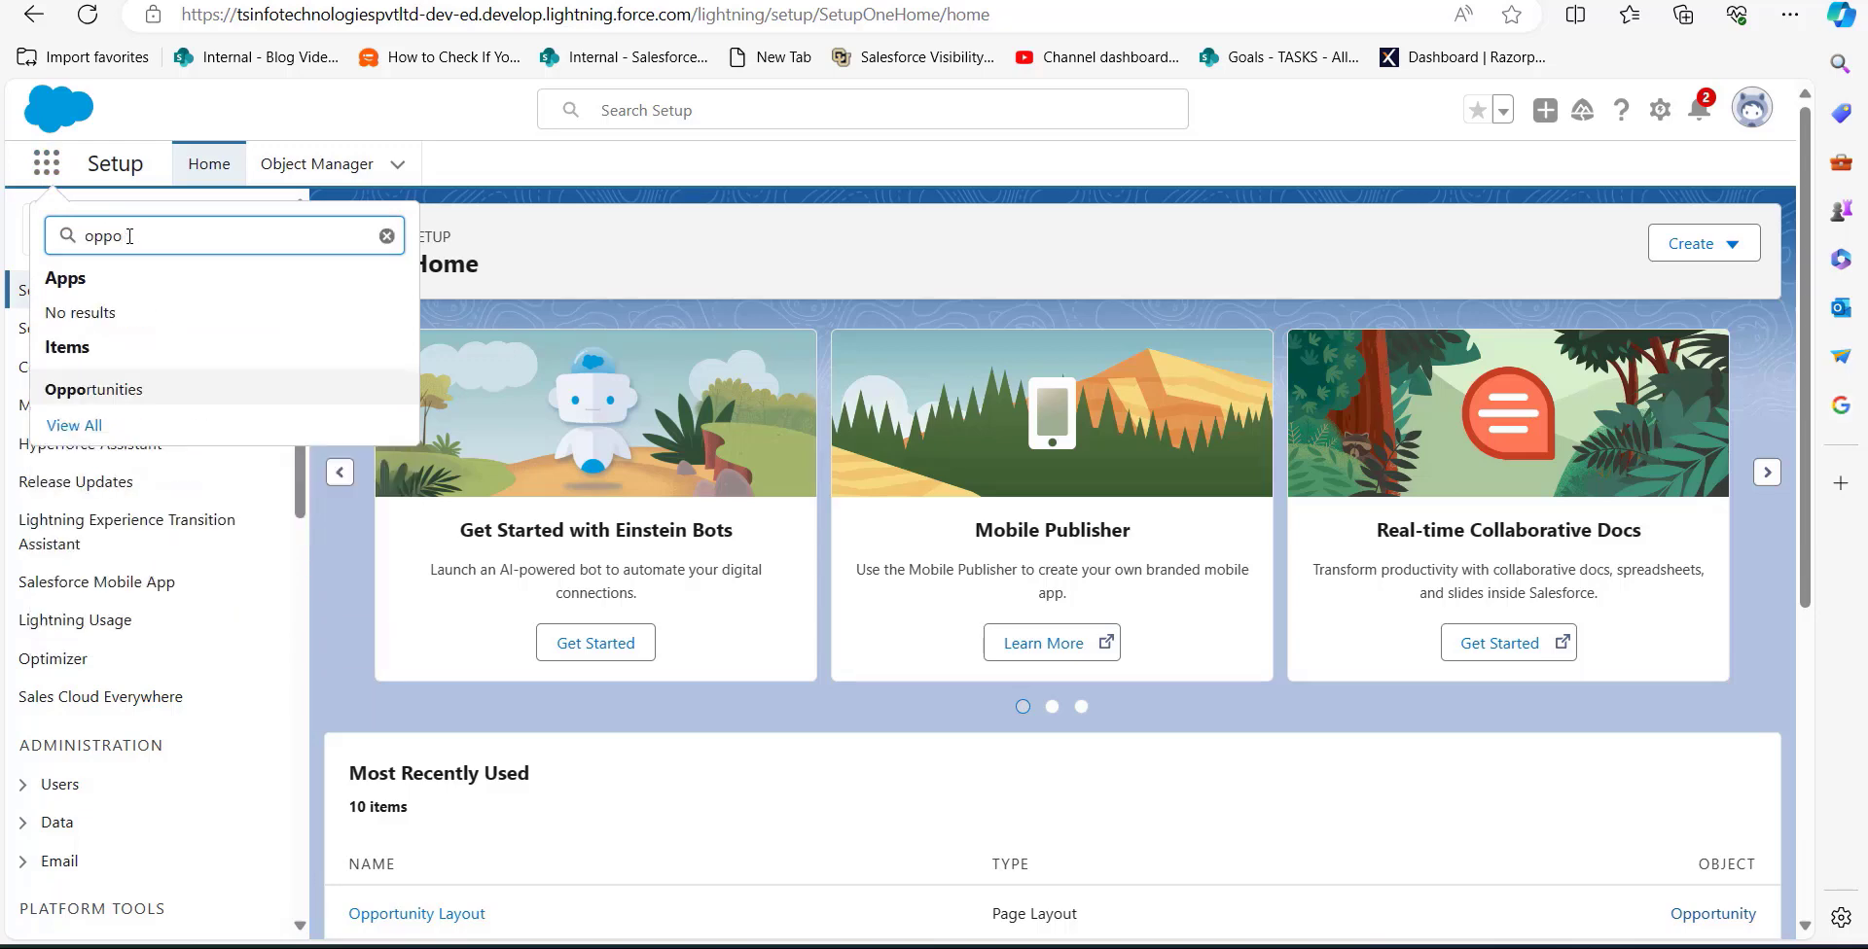
left_click(93, 389)
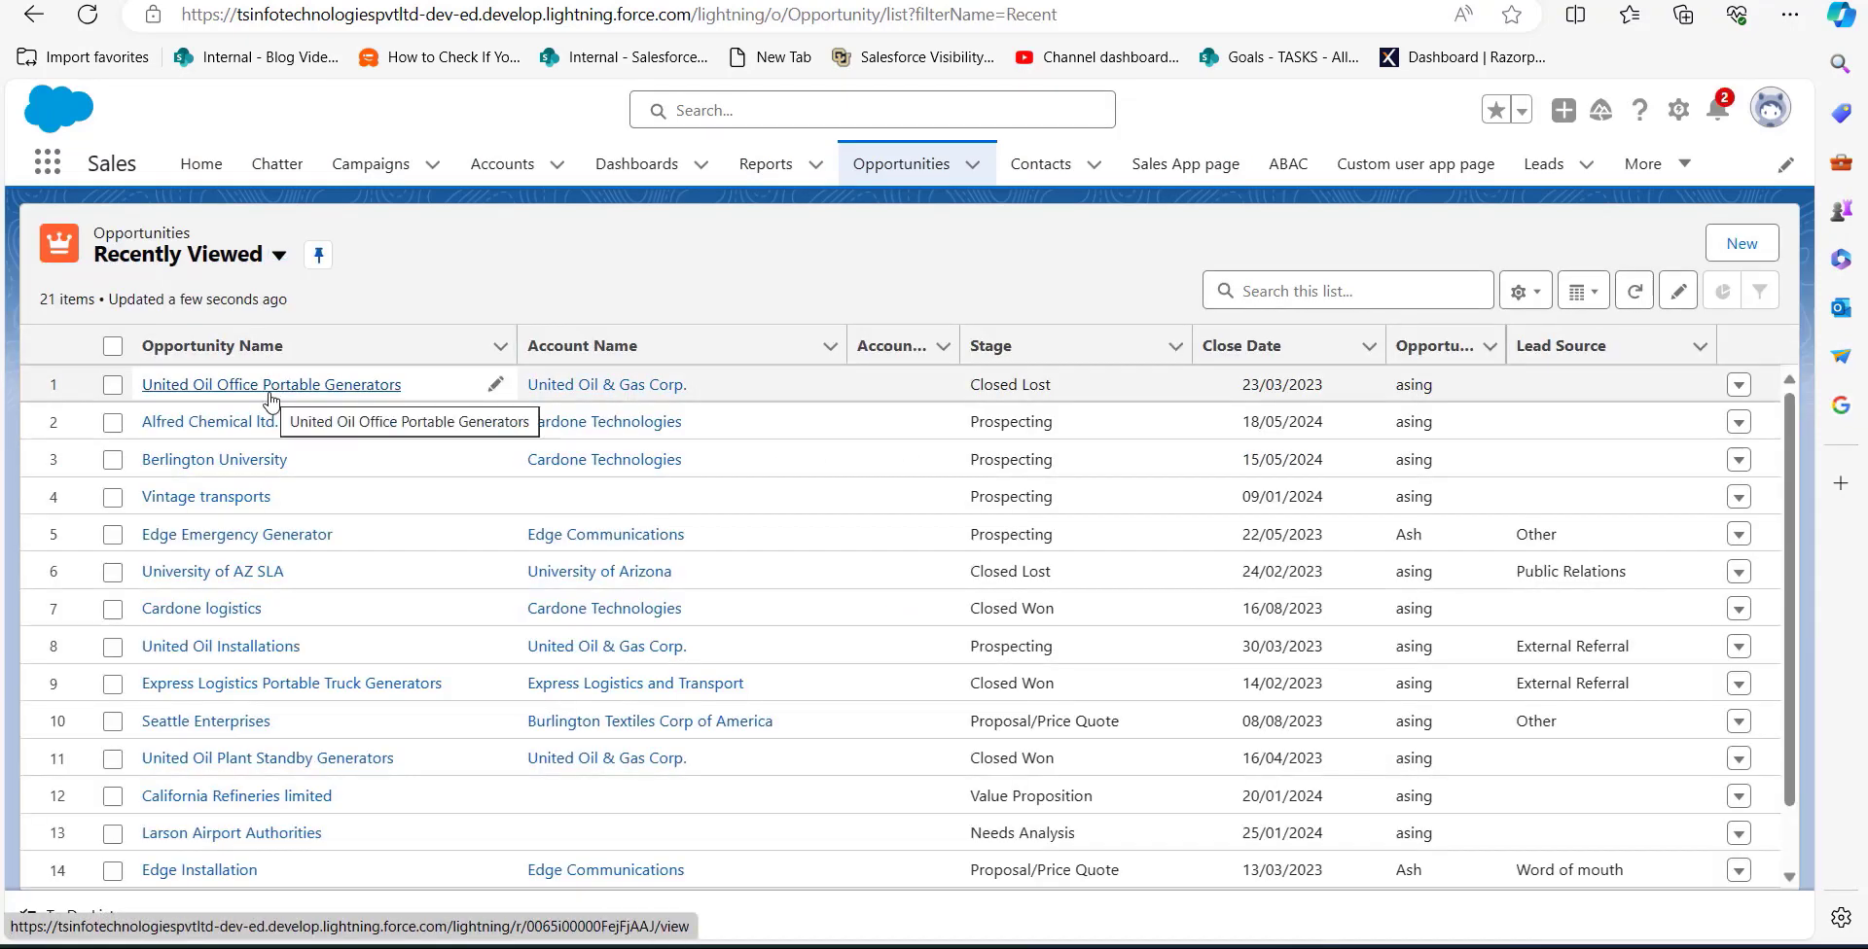
left_click(271, 385)
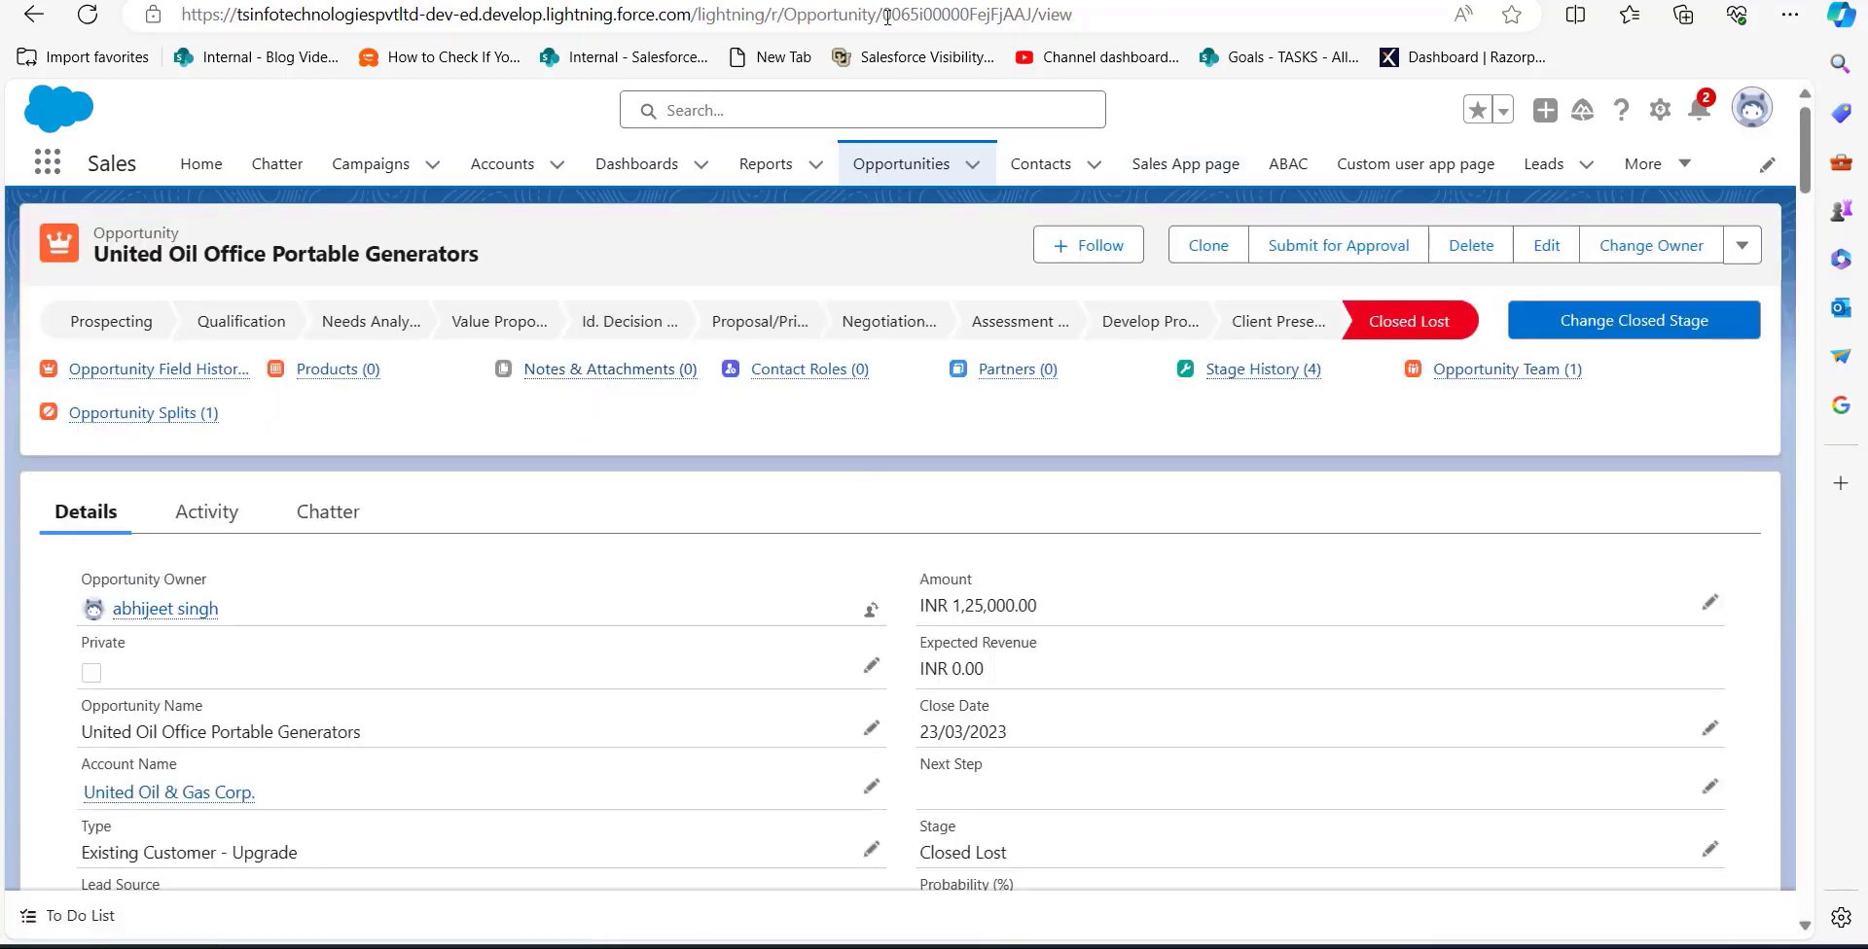
left_click_drag(883, 16, 1036, 17)
key("ctrl+c")
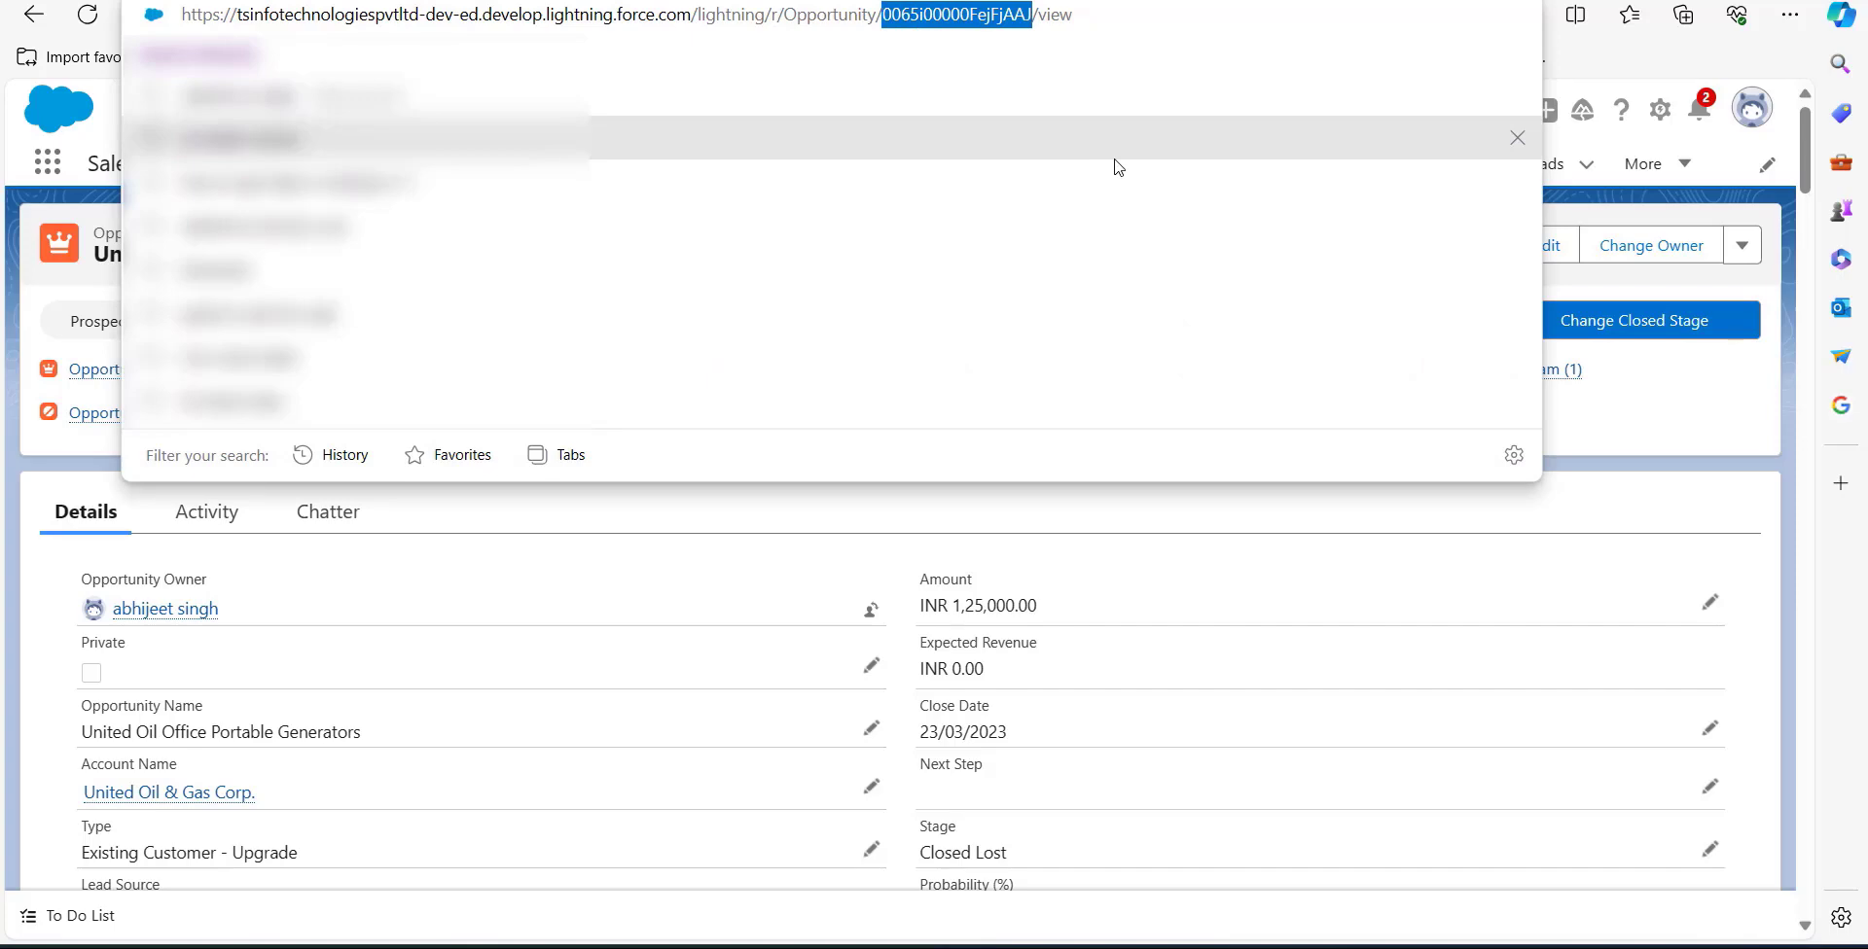
left_click(1381, 946)
- Paste the opportunity ID into B2 and fill it down to row 7
left_click(1323, 890)
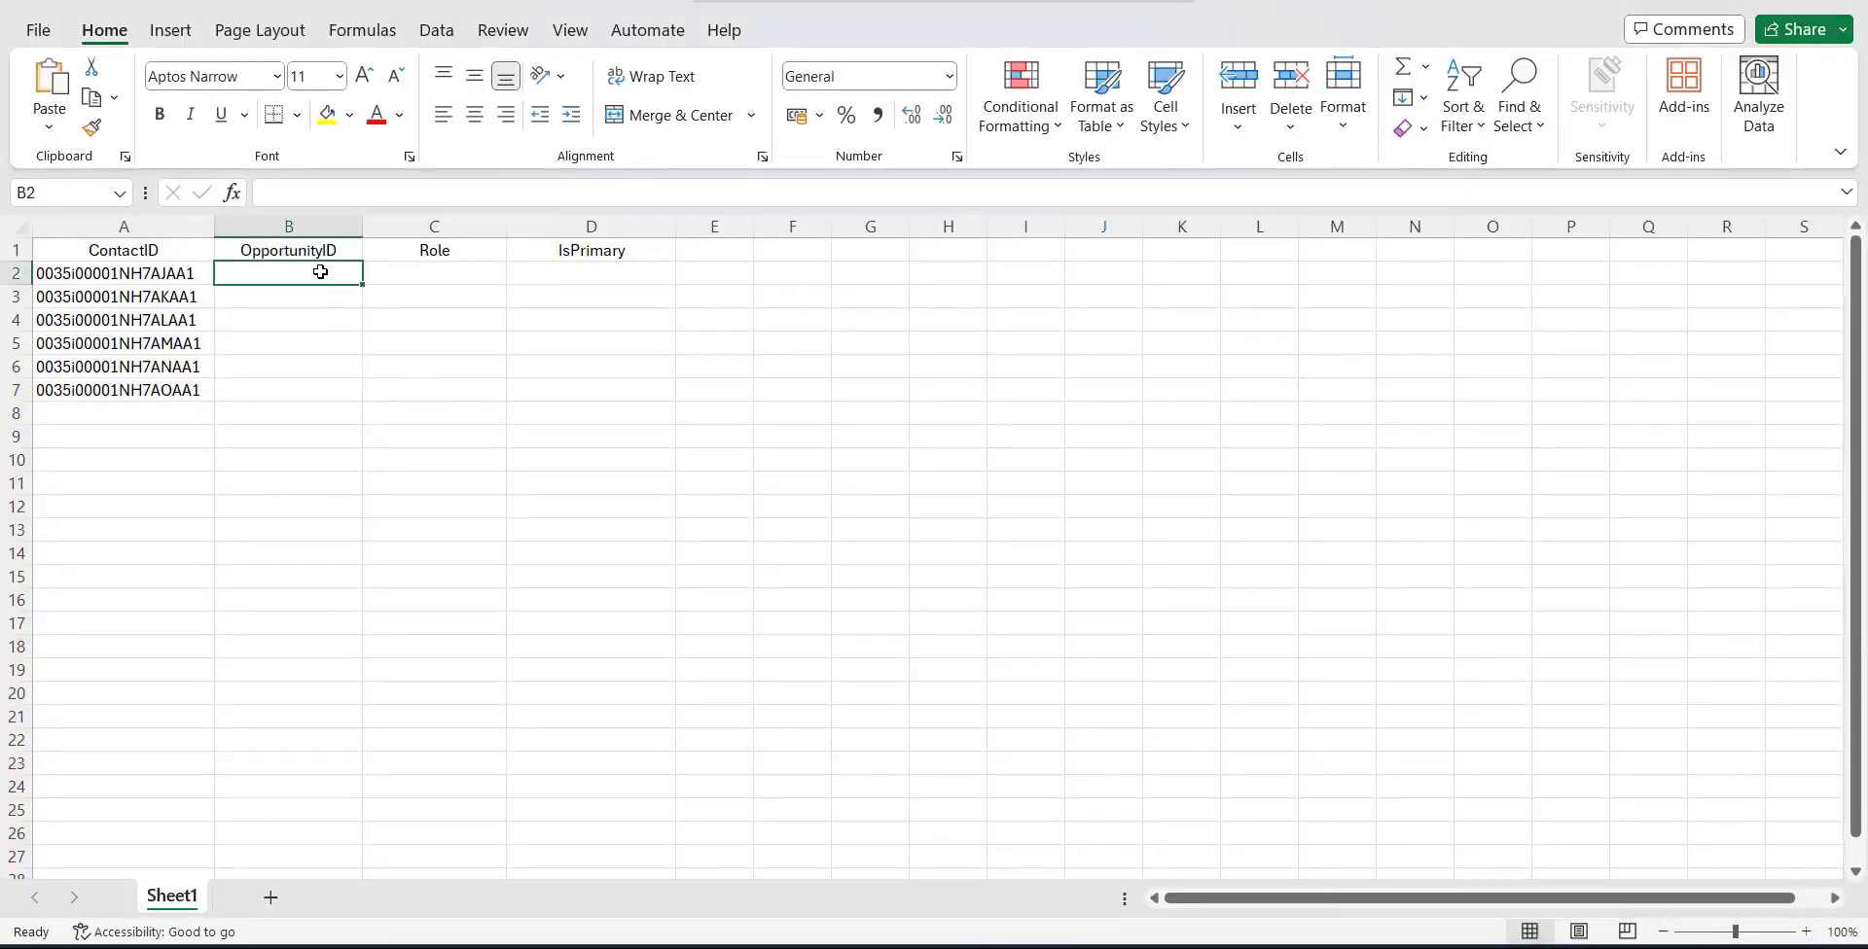
key("ctrl+v")
double_click(365, 275)
left_click(438, 297)
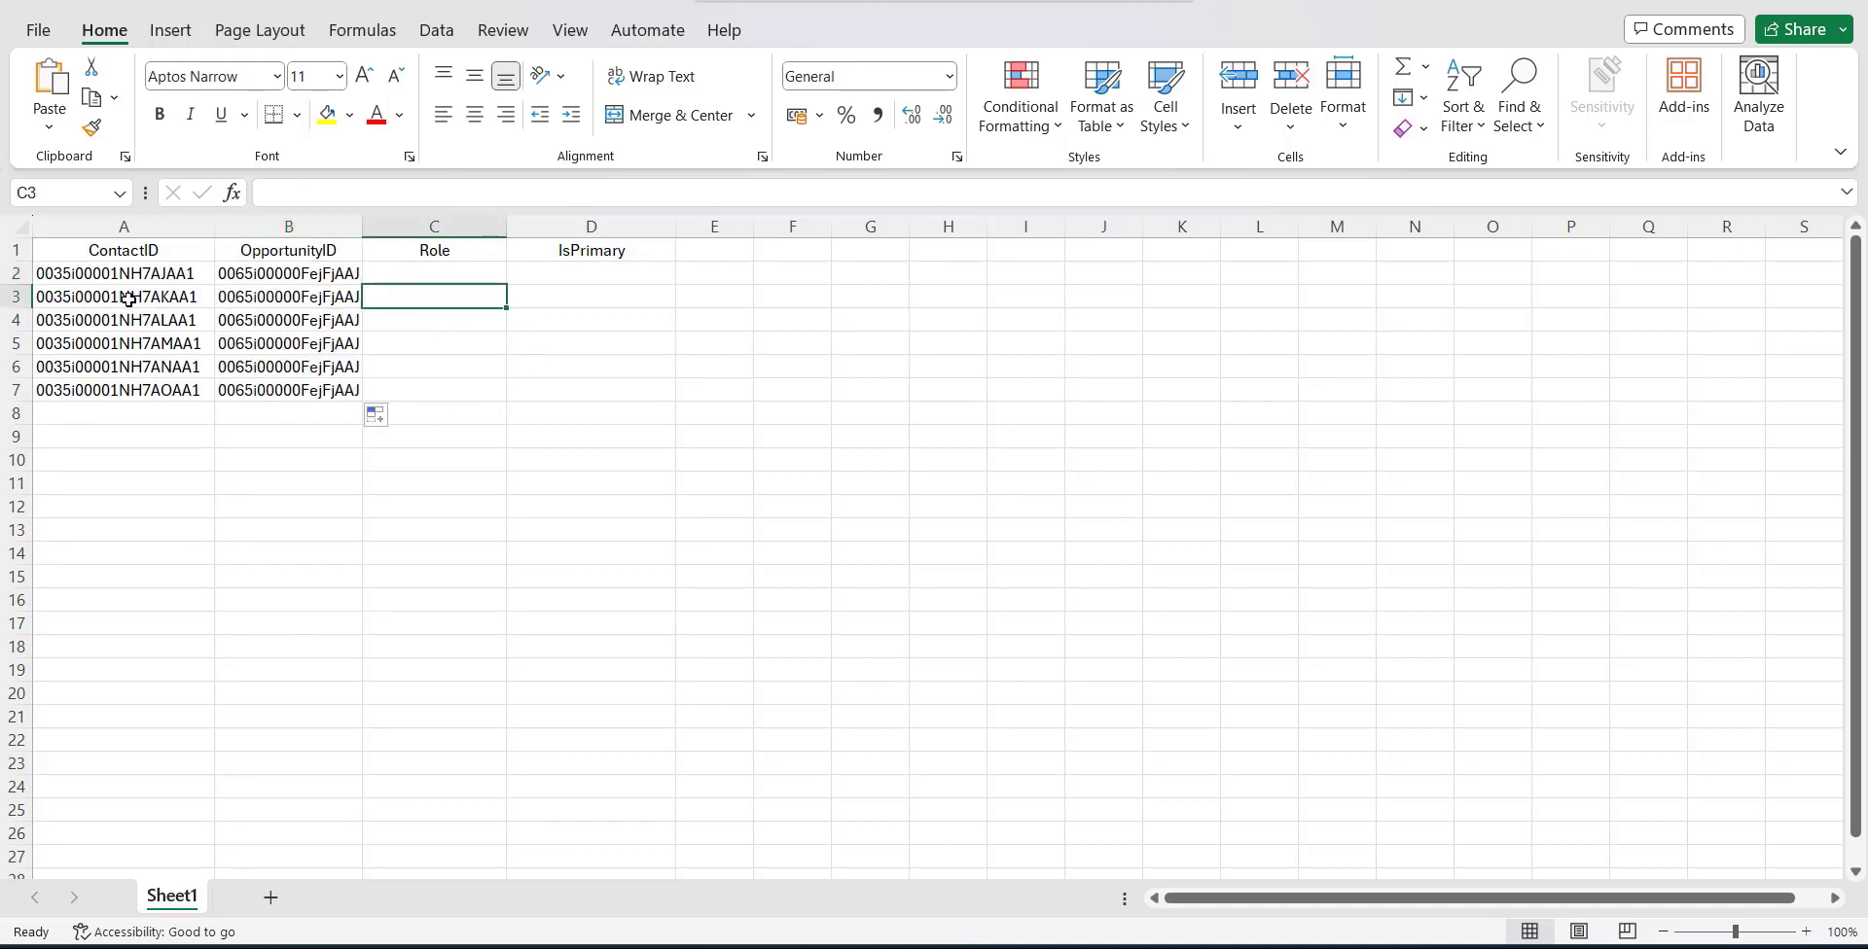
- Fill the Role column C2:C7 with Business Owner, widening column C
left_click(464, 268)
left_click_drag(503, 231, 542, 231)
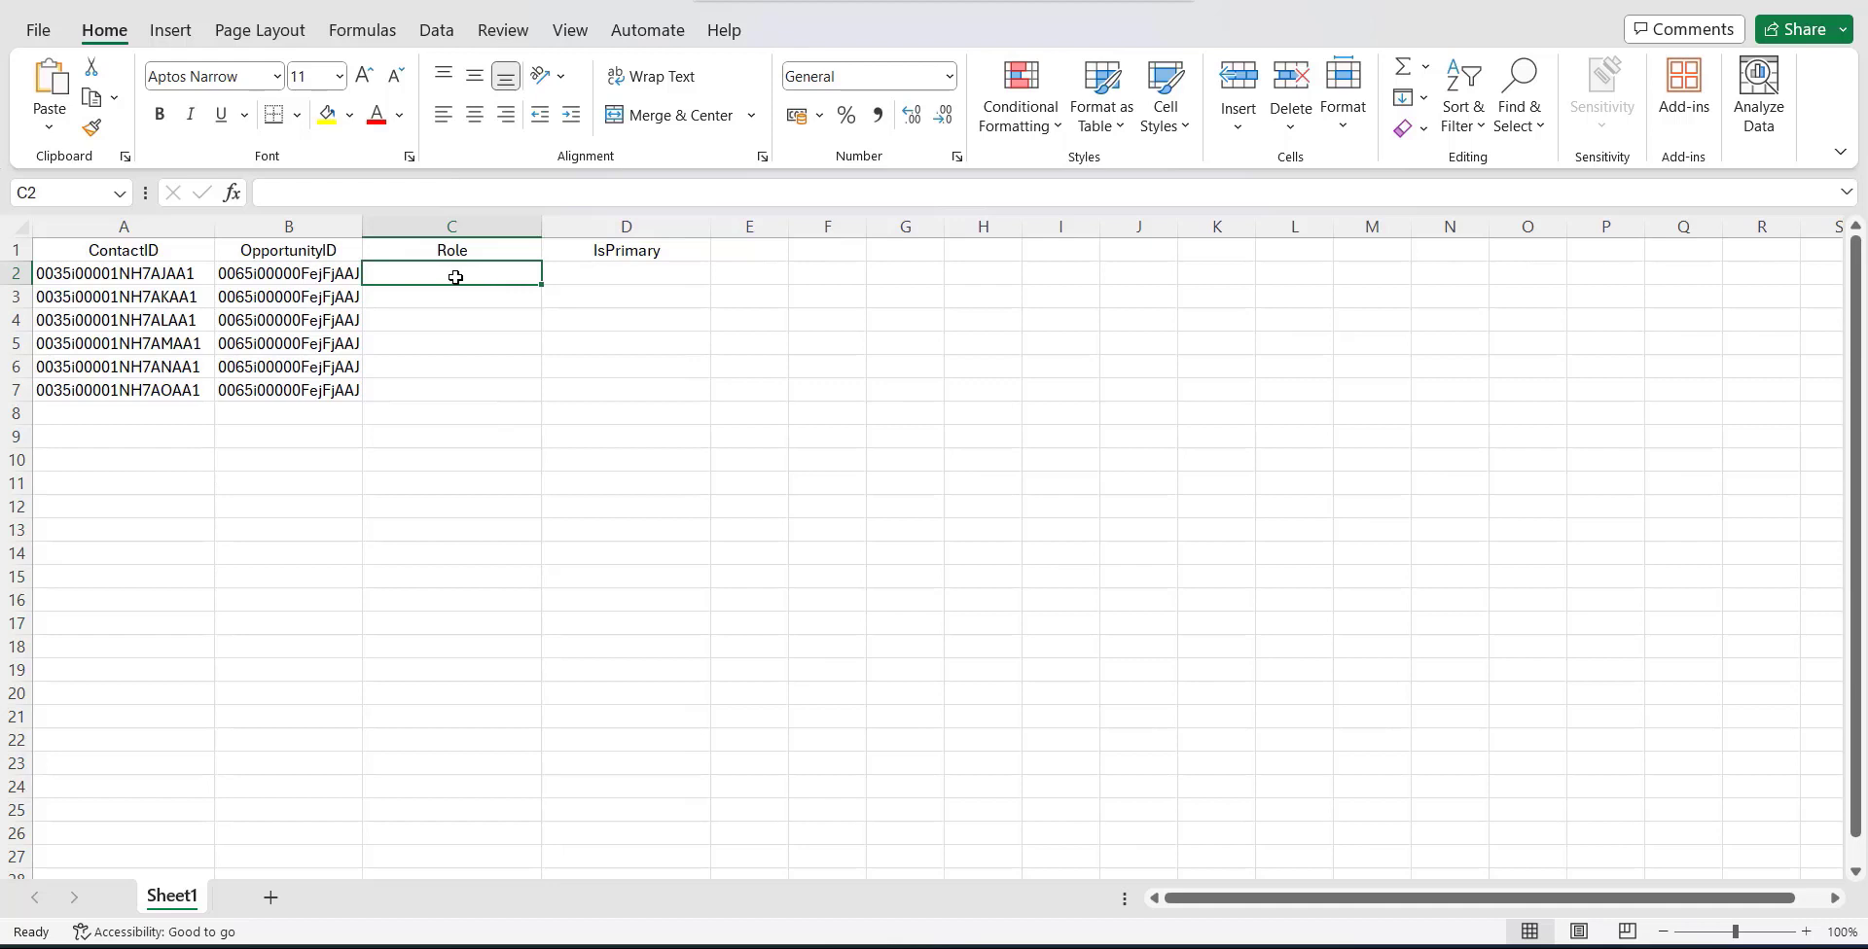
type("Business Owner Business Owner Business Owner Business Owner Business Owner Business Owner")
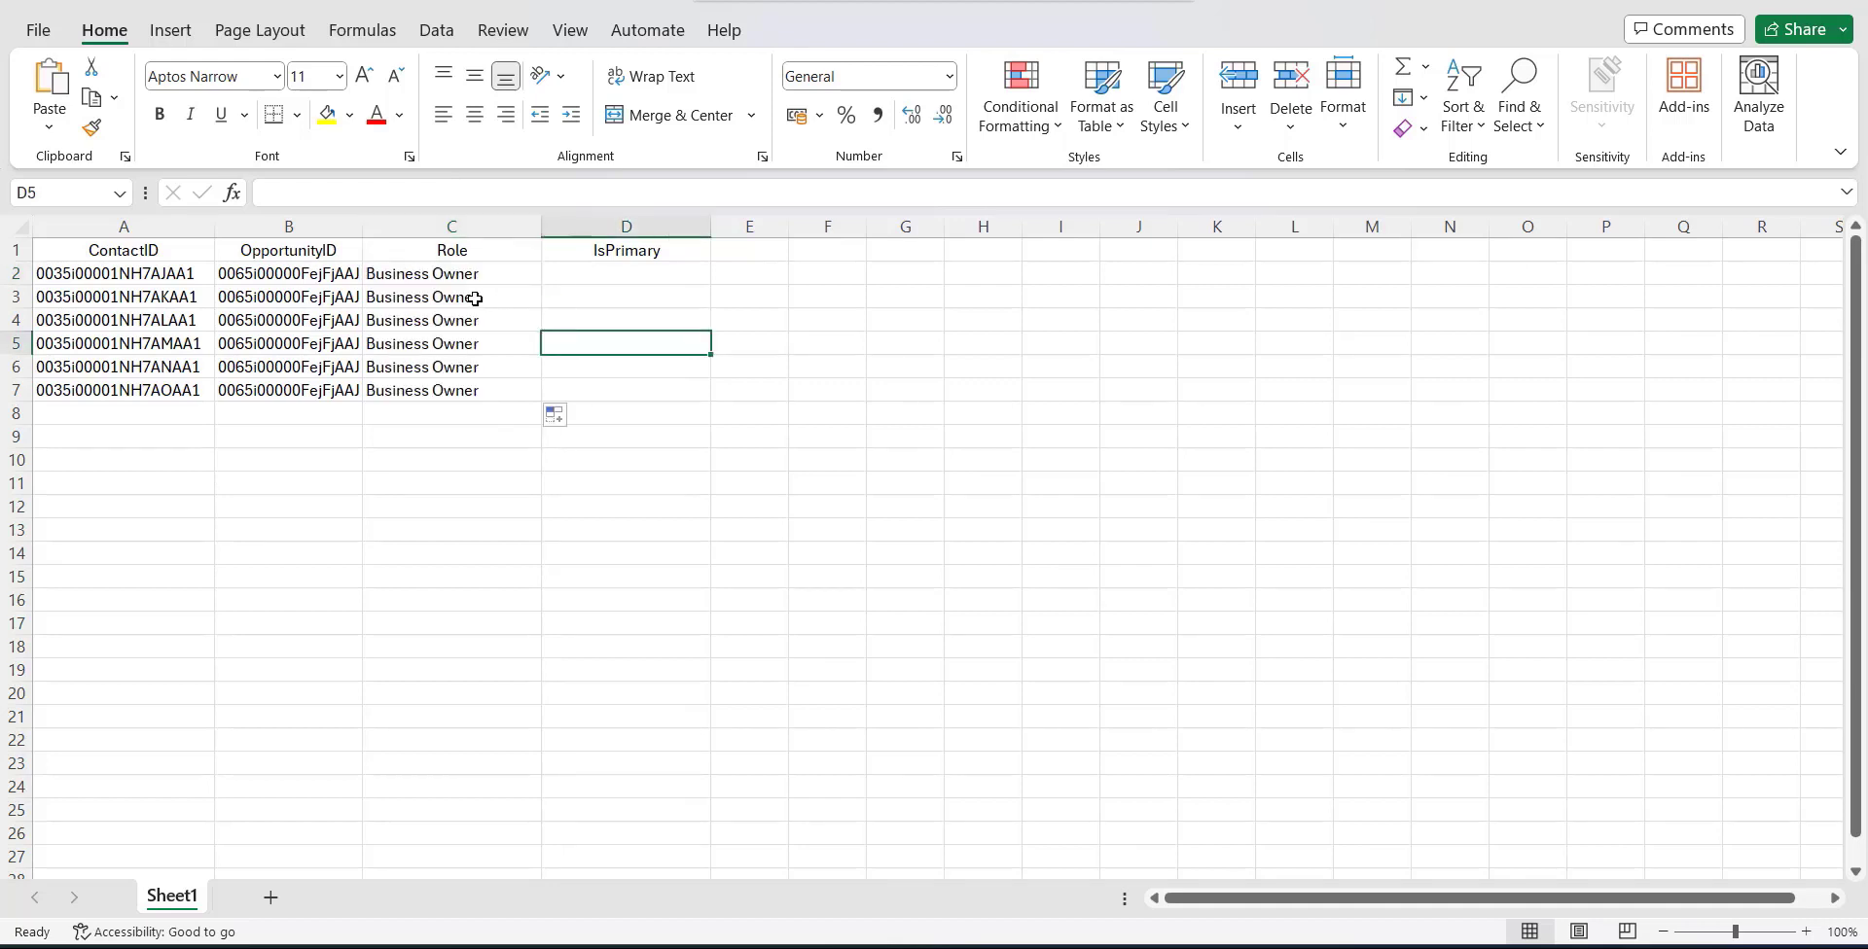
- Set IsPrimary to TRUE in D2 and FALSE in D3:D7
left_click(678, 276)
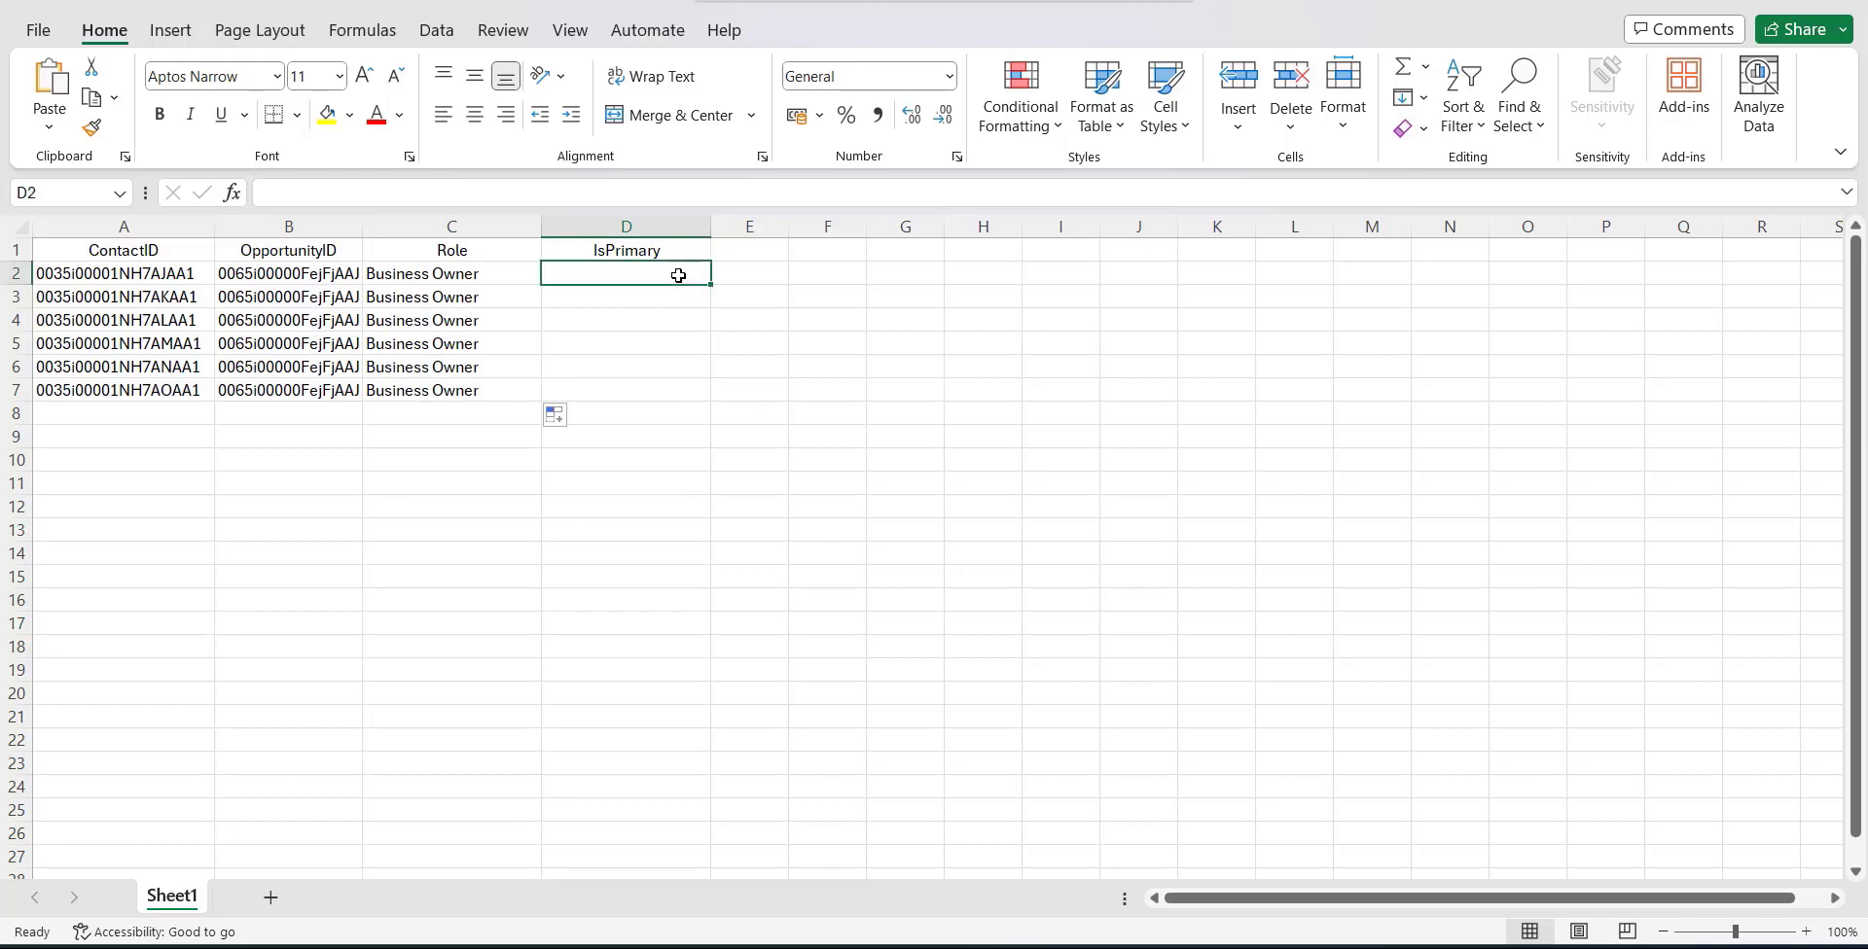
type("True")
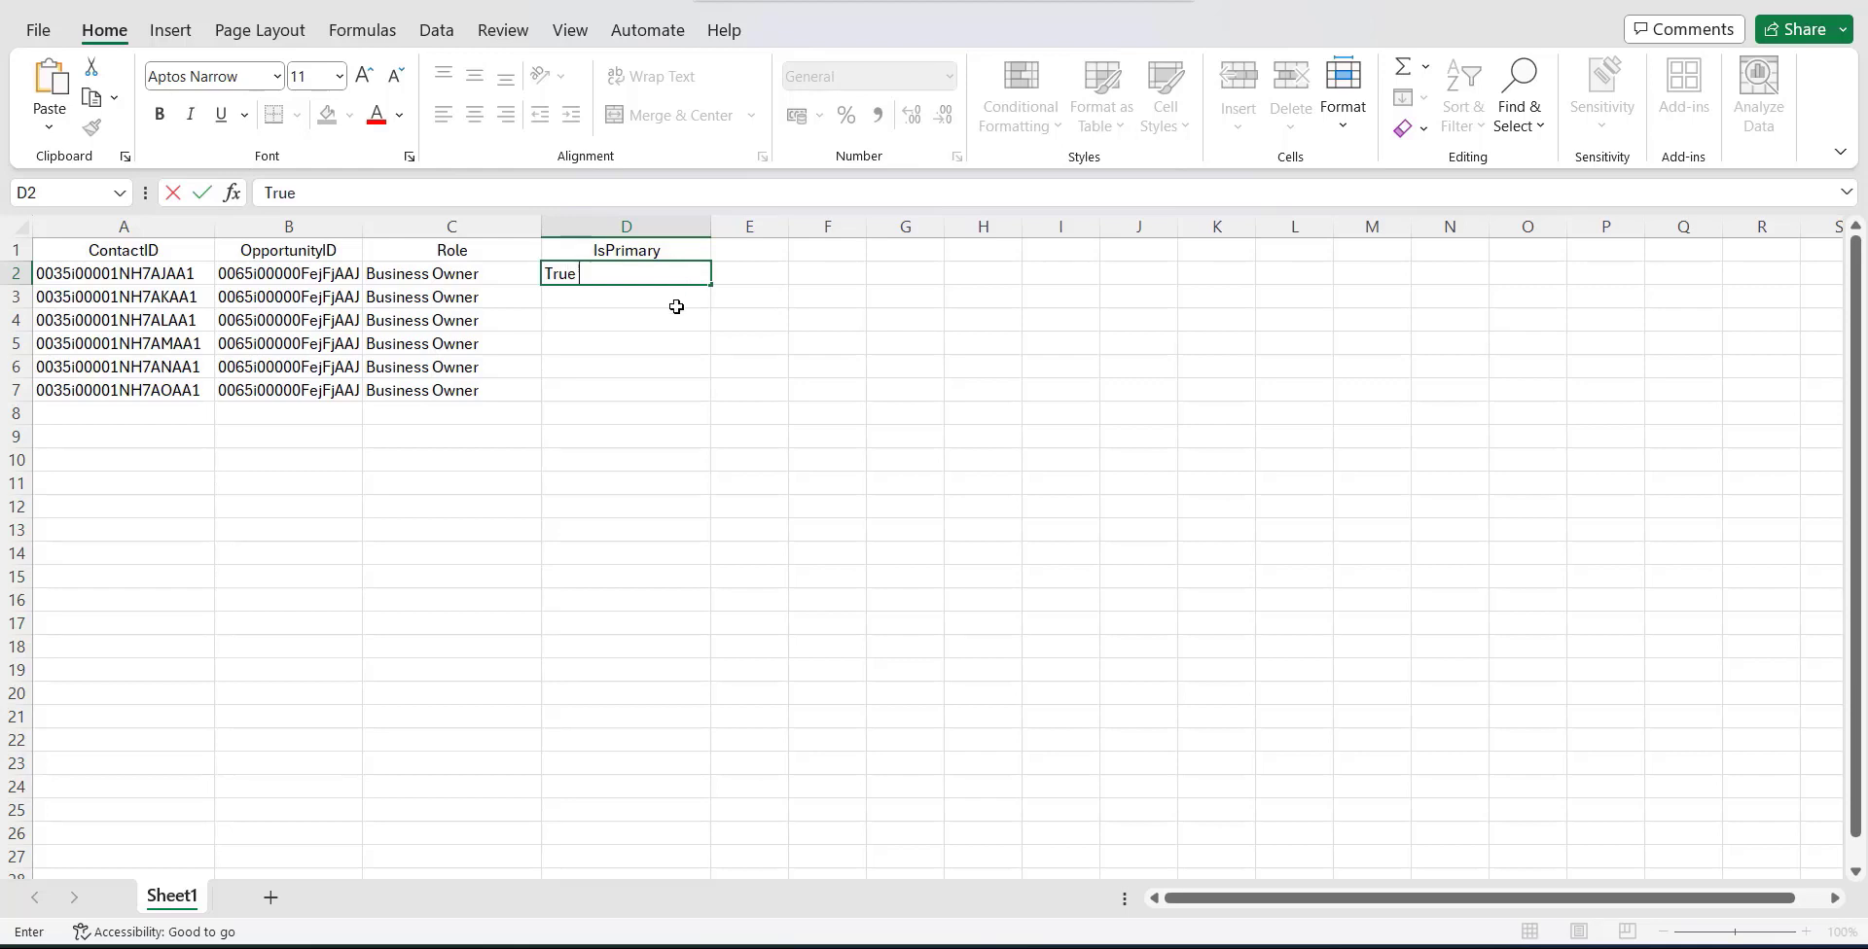
key("Return")
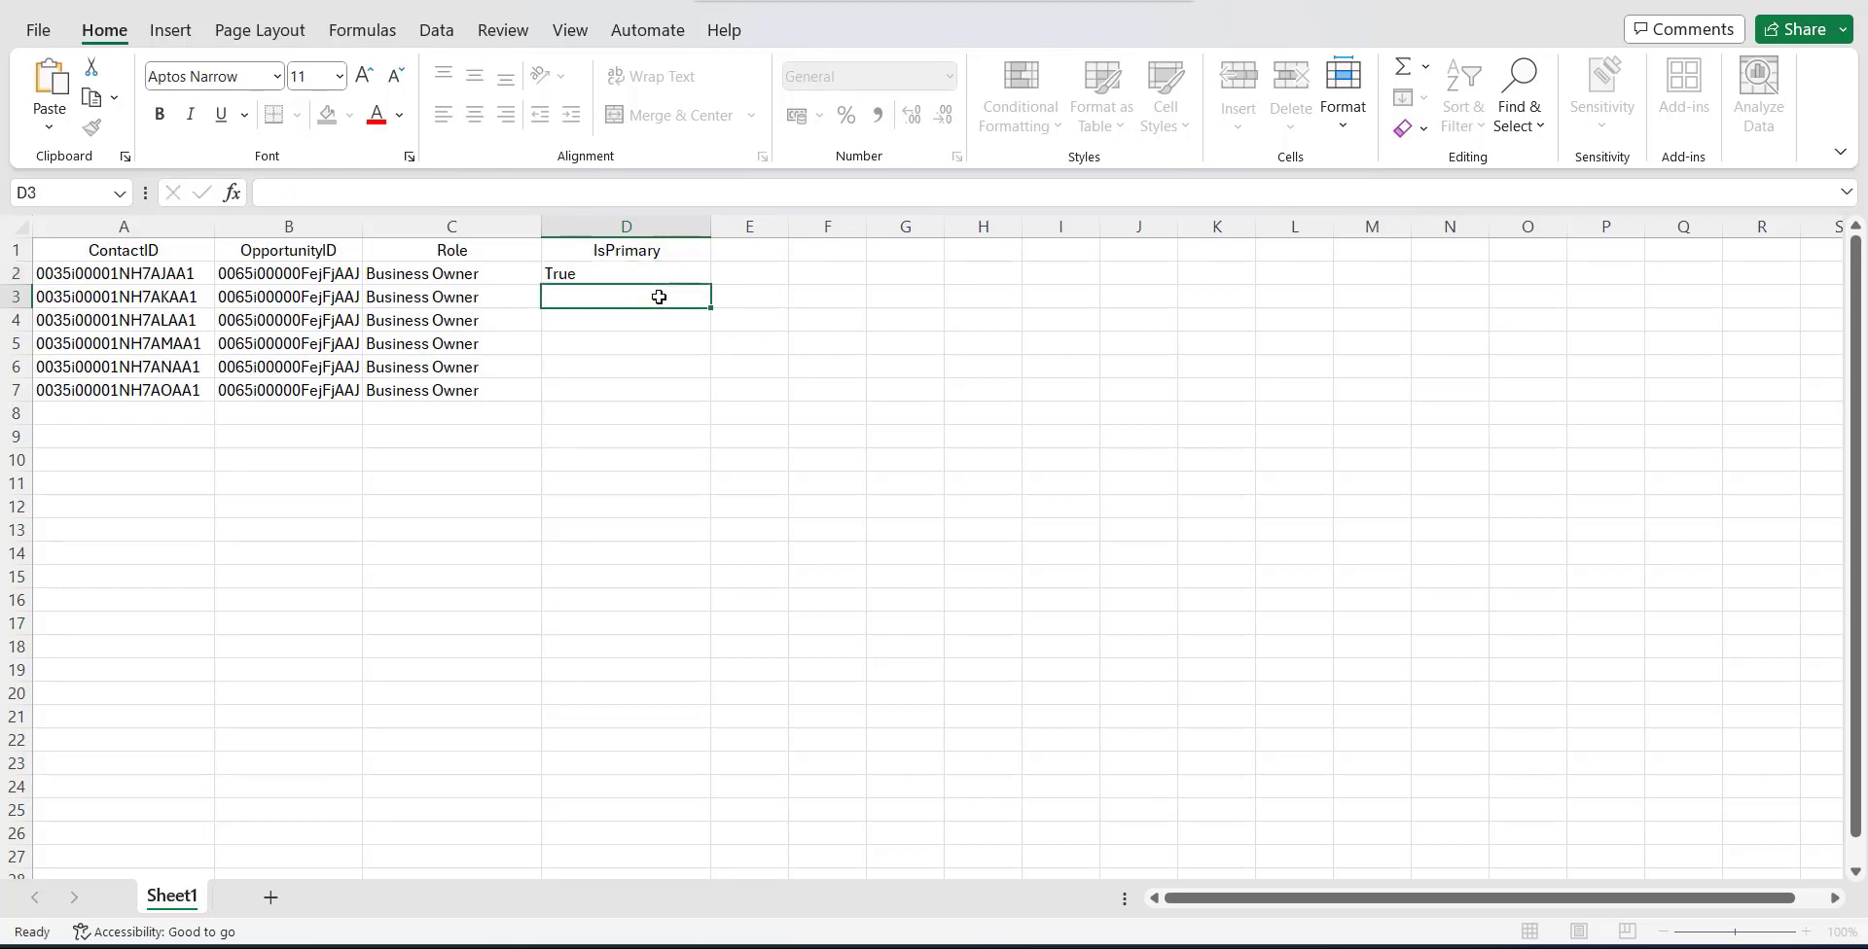
type("Flas")
key("BackSpace")
key("BackSpace")
key("BackSpace")
key("BackSpace")
type("aelse")
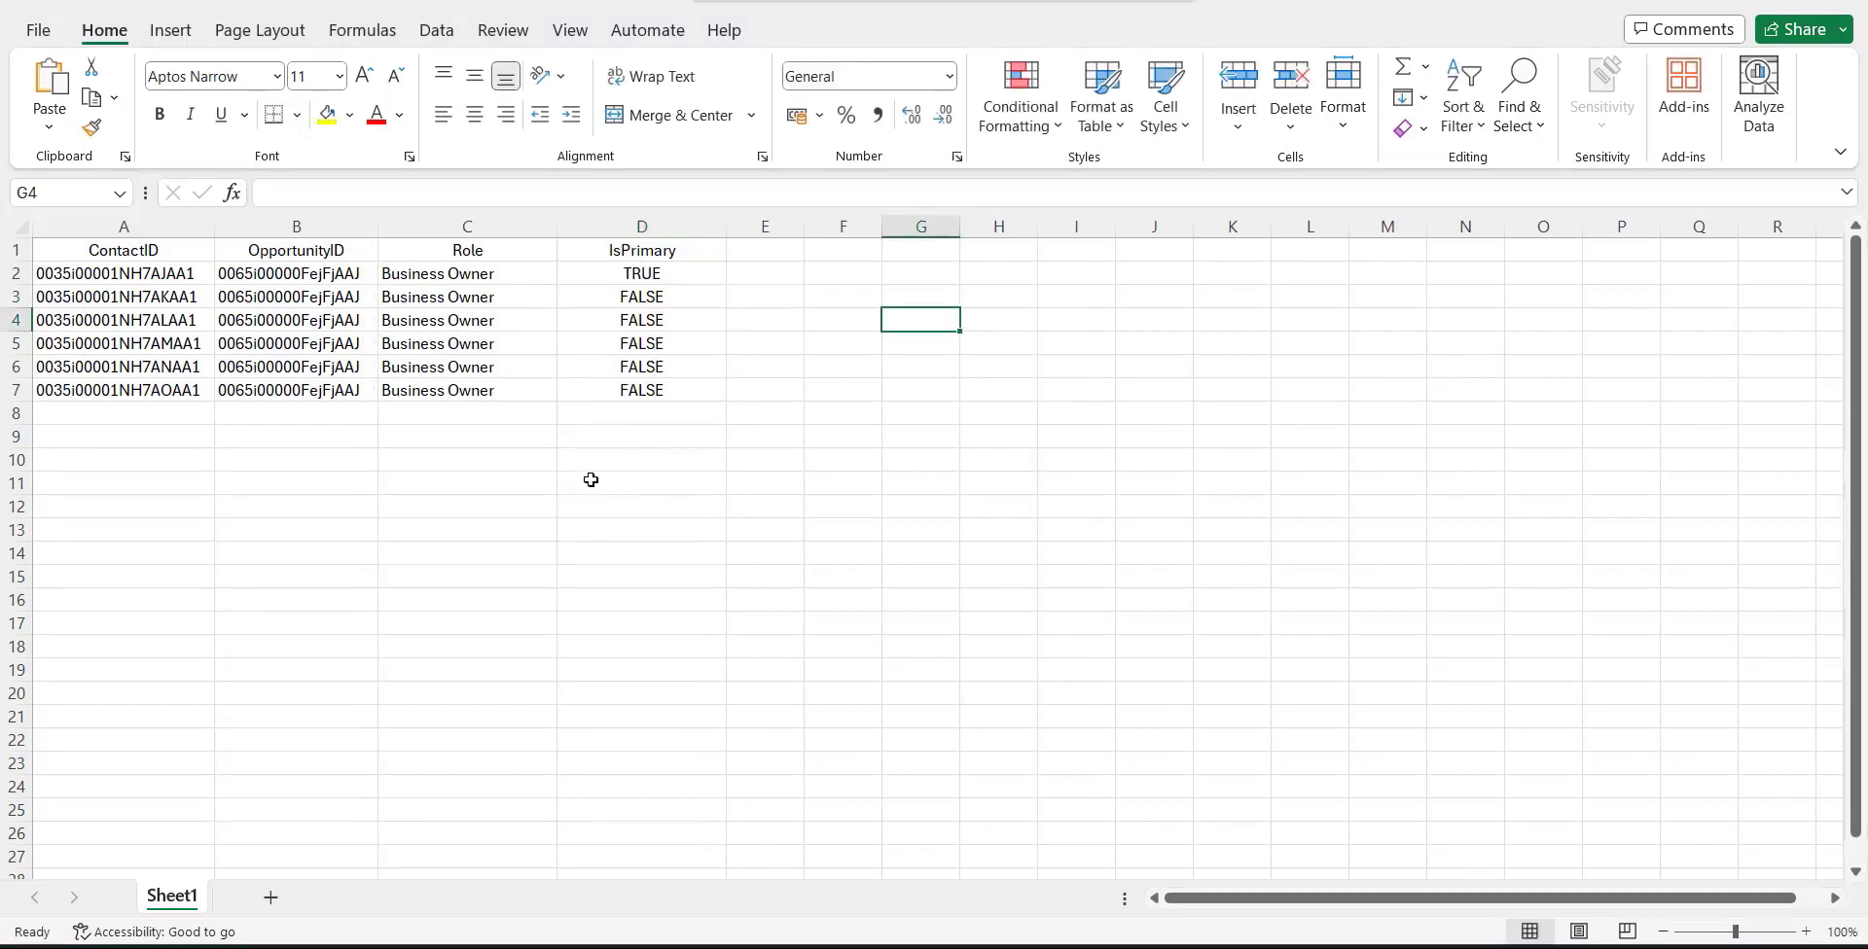
- Save the sheet on This PC as 'import contact roles' in CSV UTF-8 (Comma delimited) format
left_click(38, 30)
left_click(81, 352)
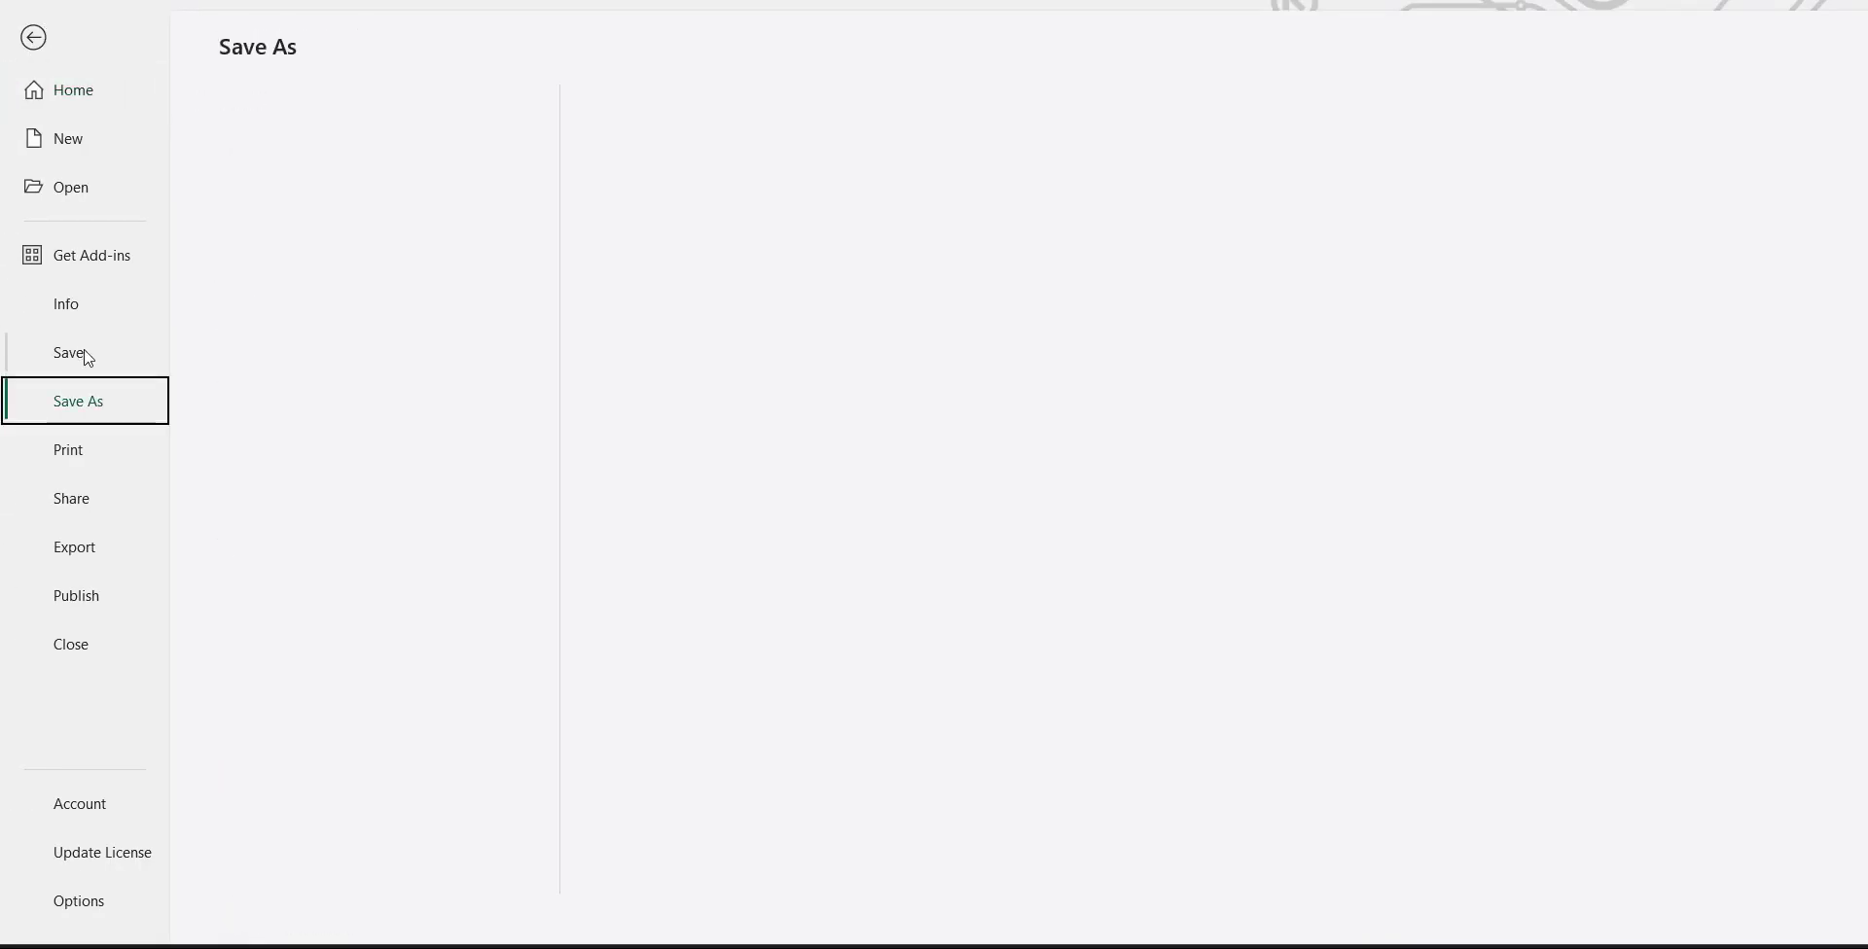
left_click(296, 402)
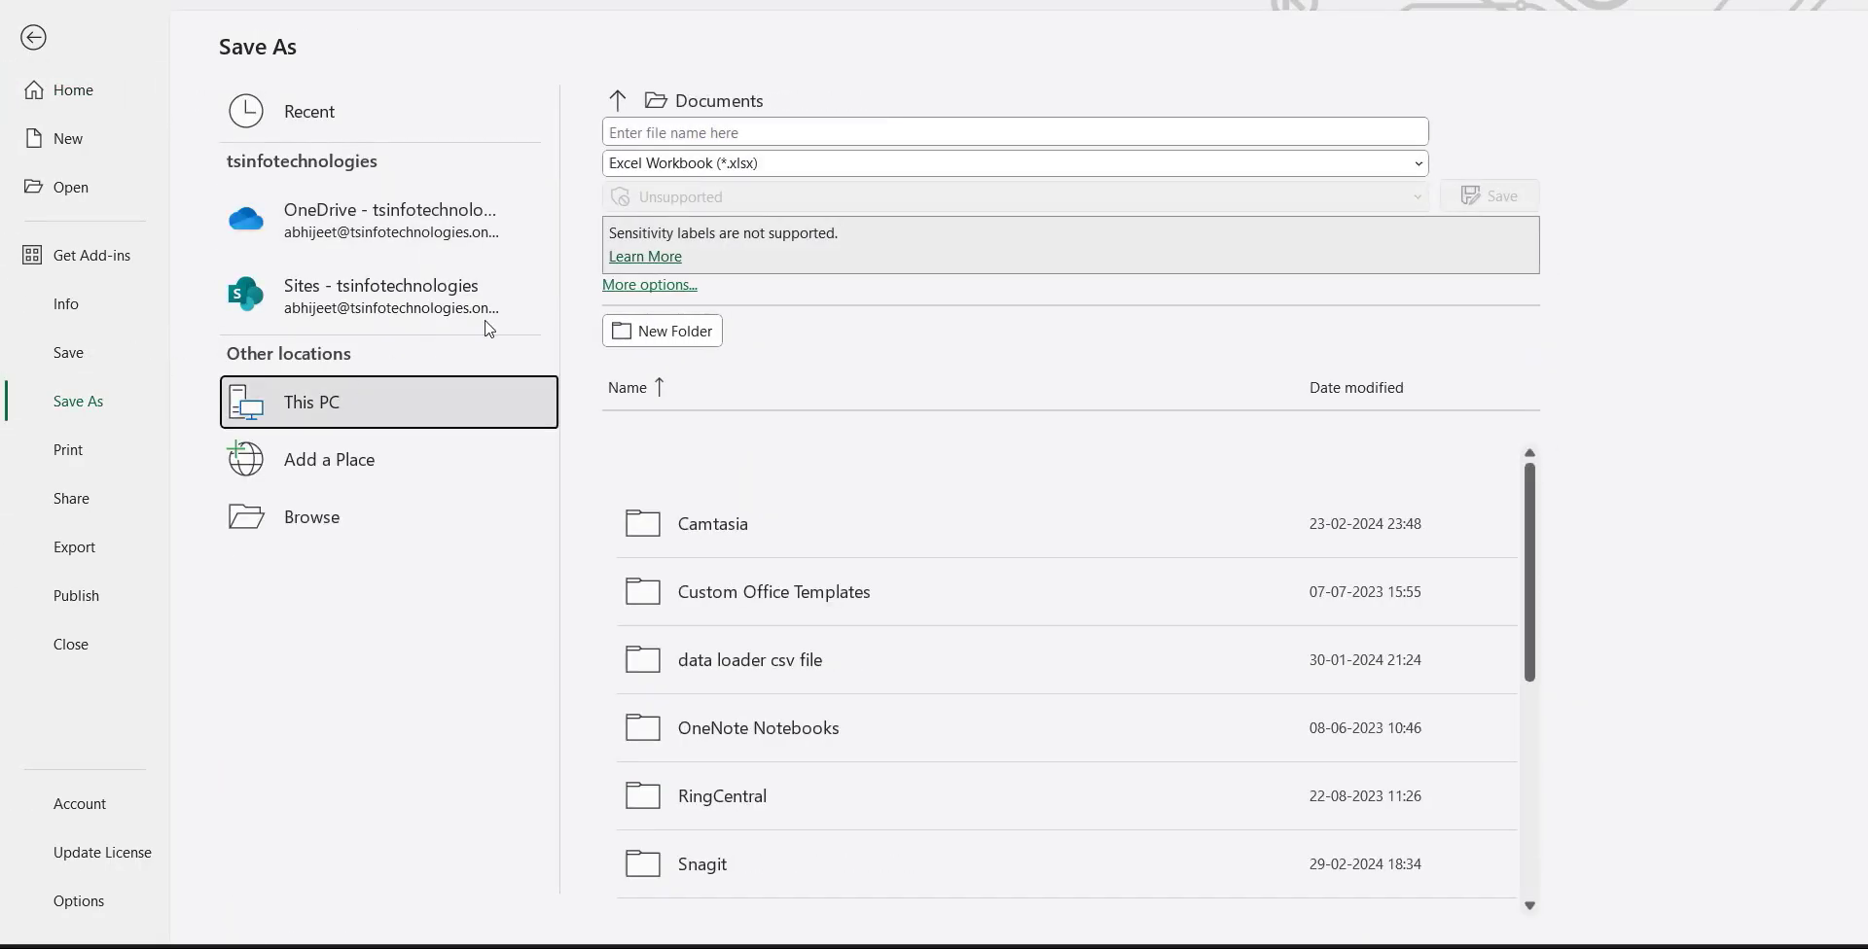
left_click(721, 129)
type("import contact roles")
left_click(856, 163)
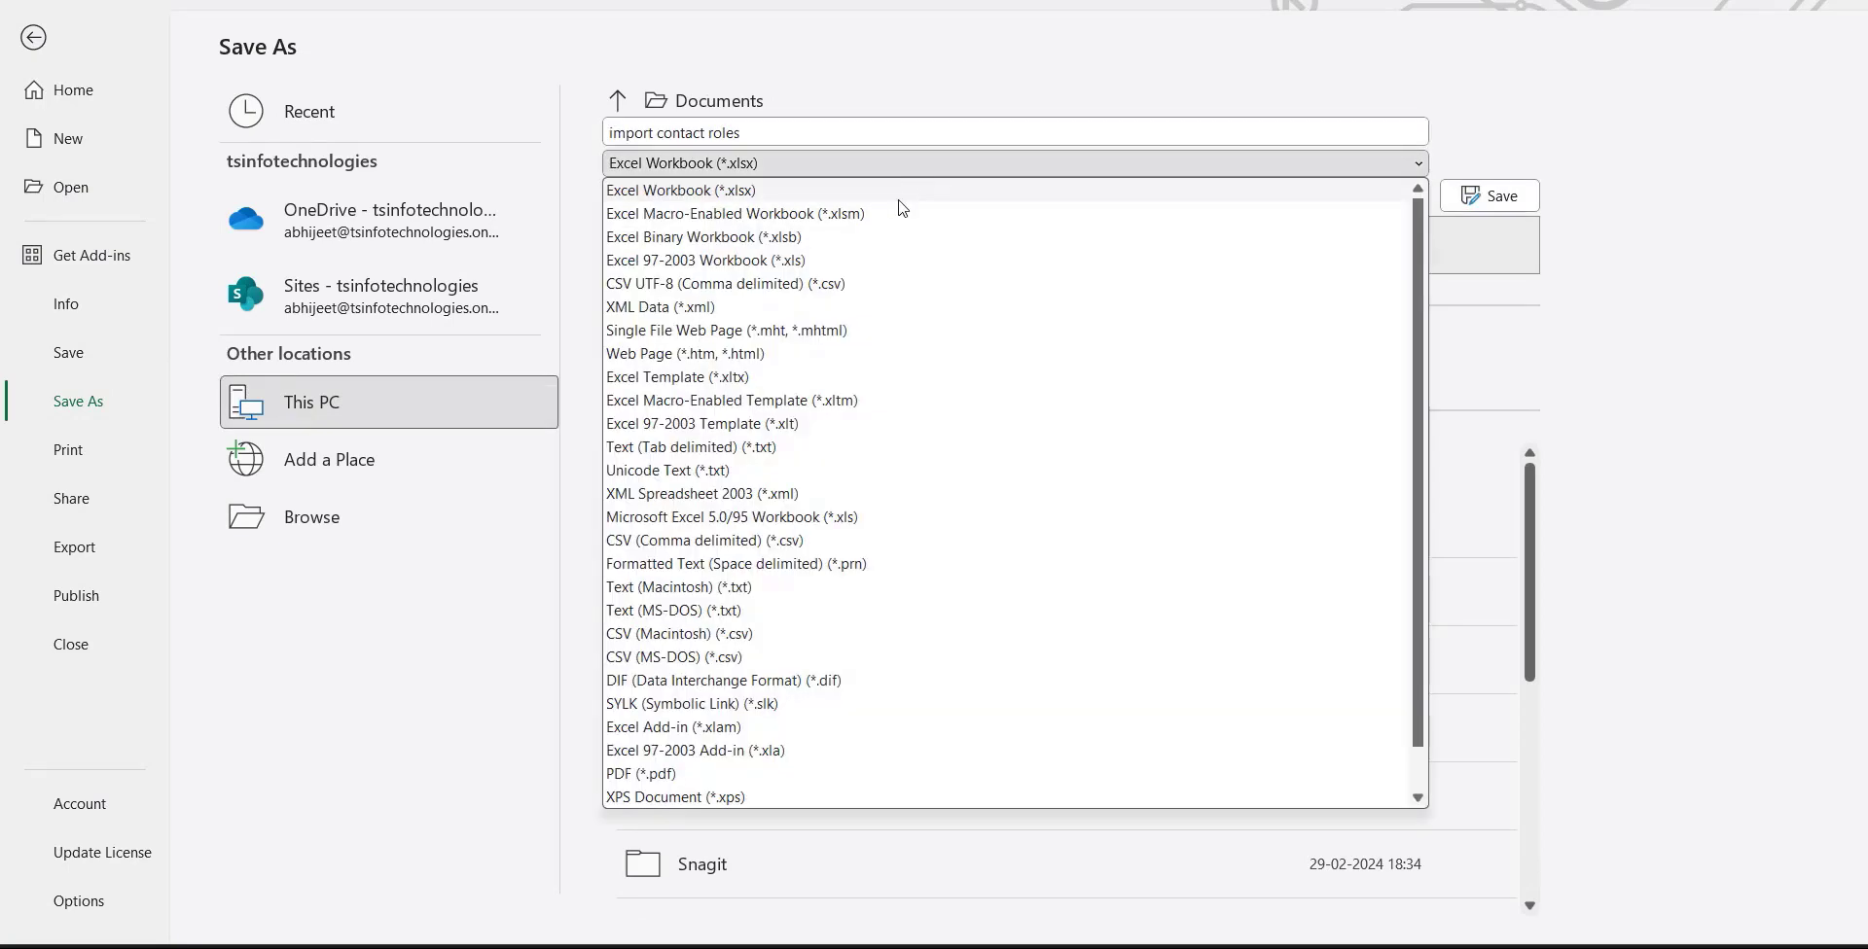
left_click(872, 287)
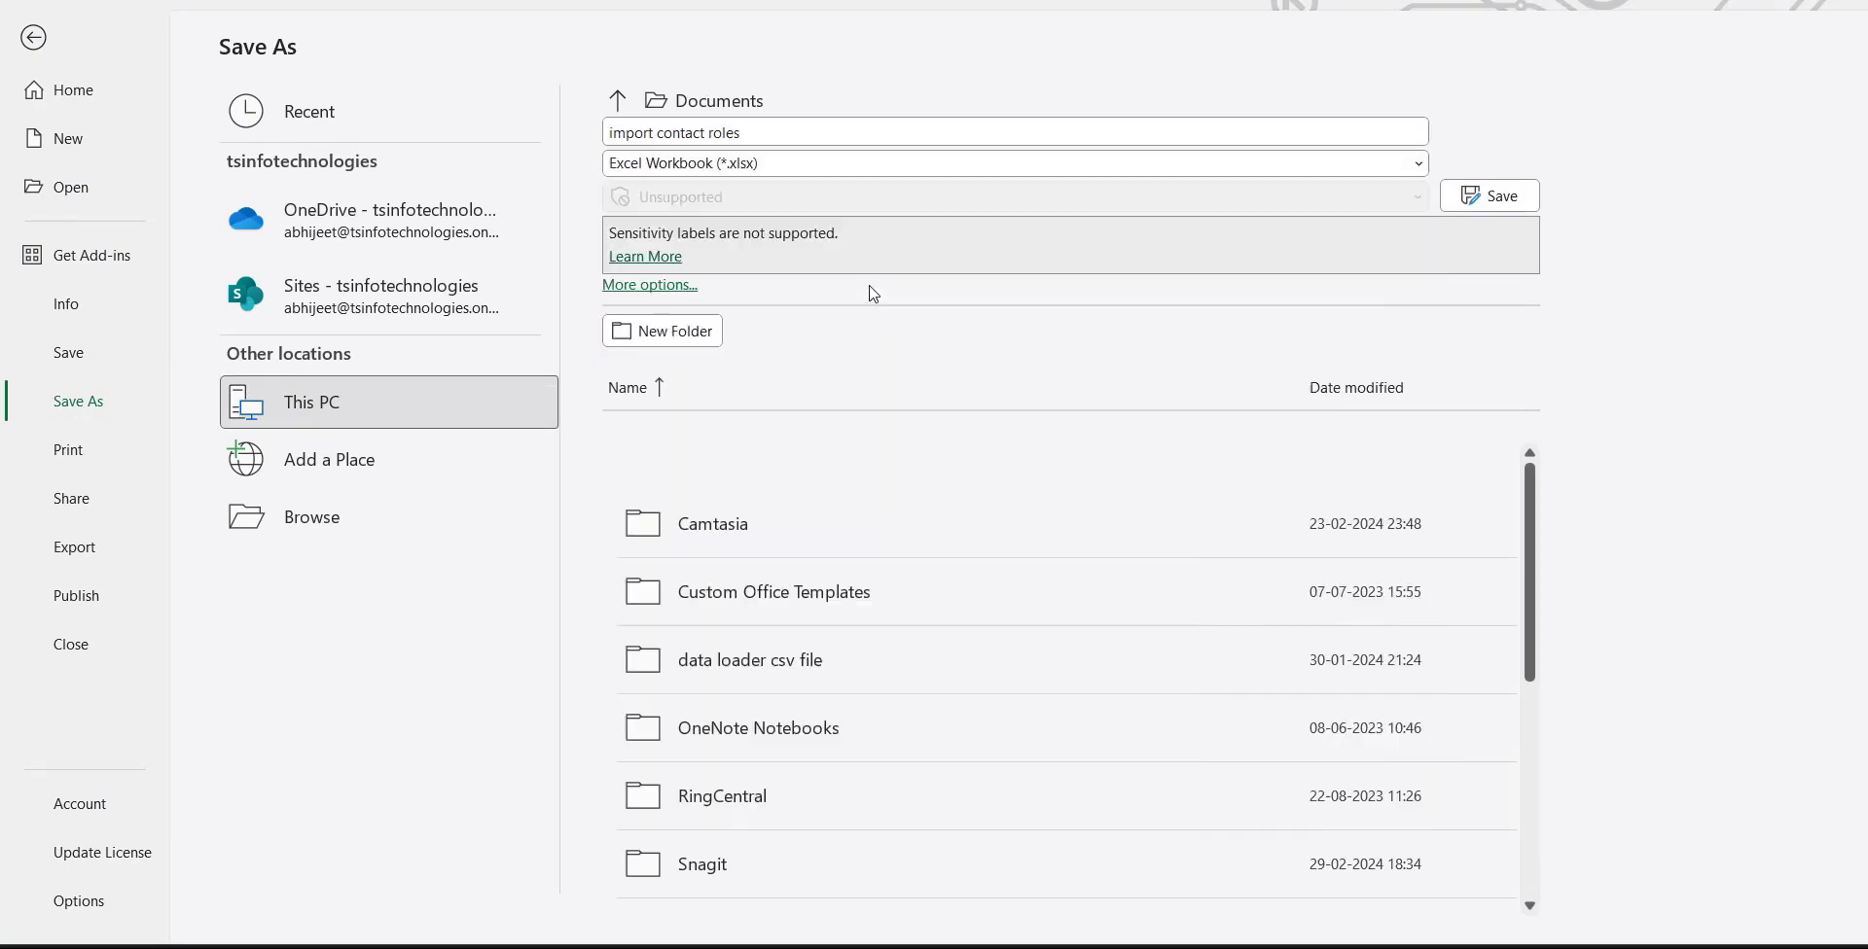
left_click(1488, 196)
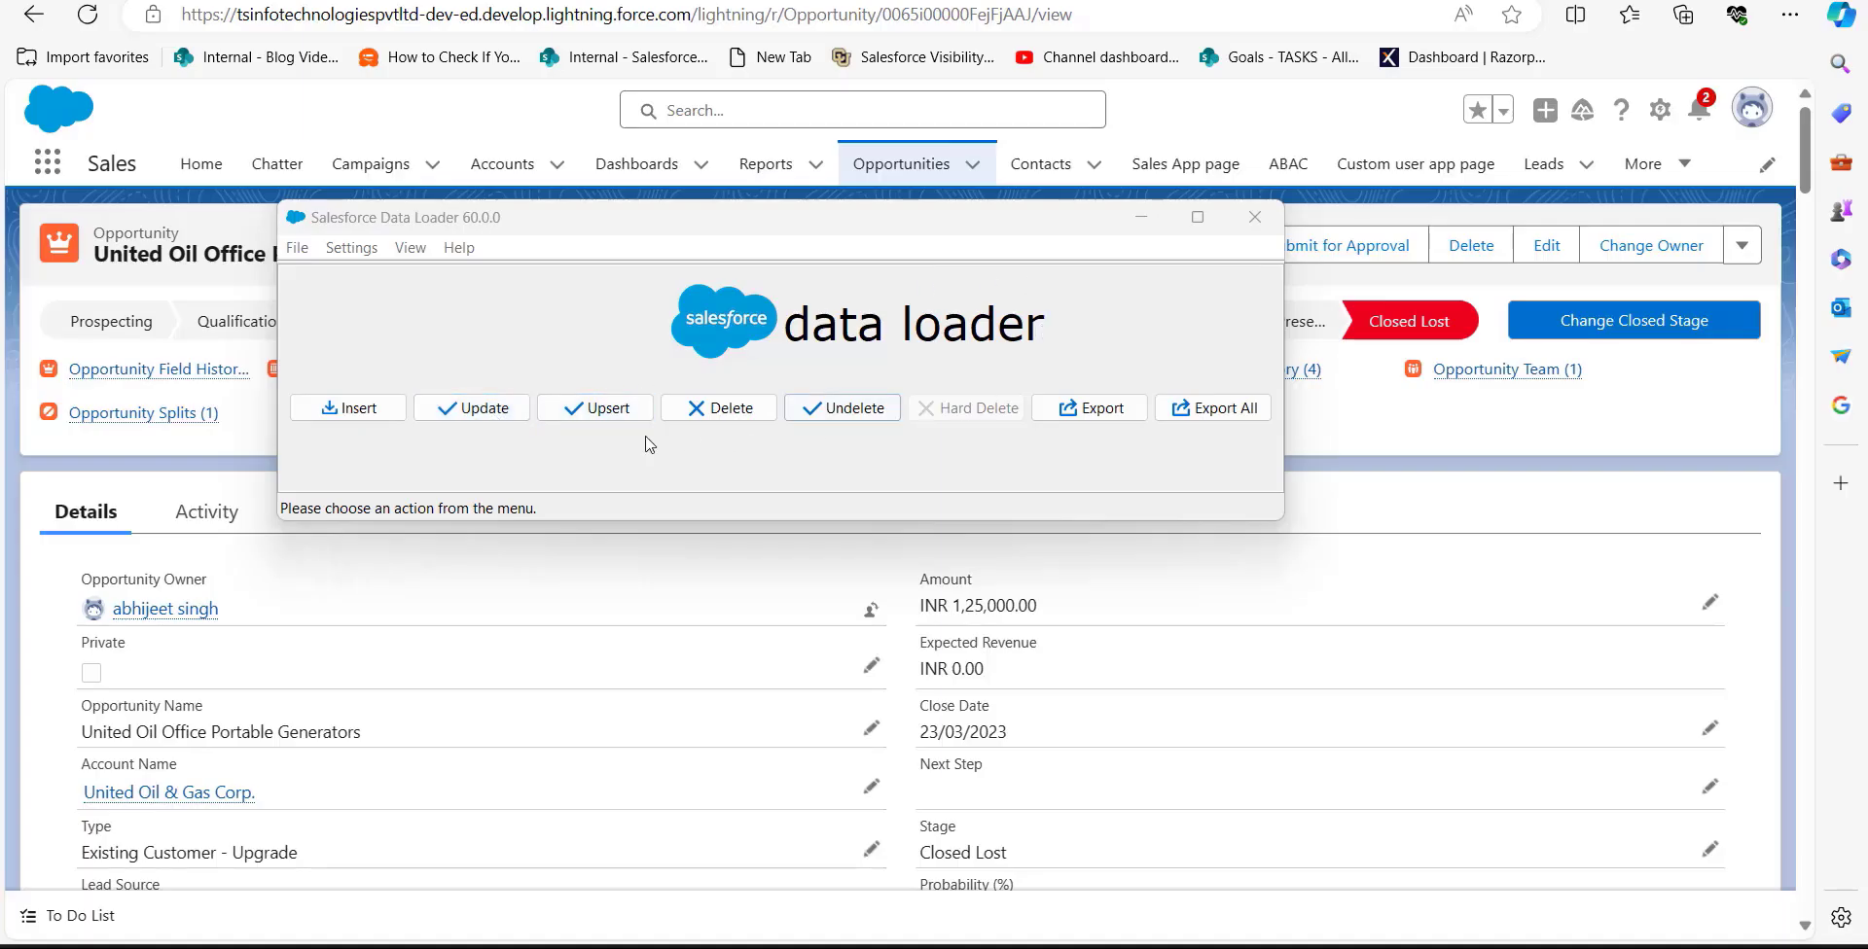
- Start a Data Loader insert and select Opportunity Contact Role from all Salesforce objects
left_click(369, 417)
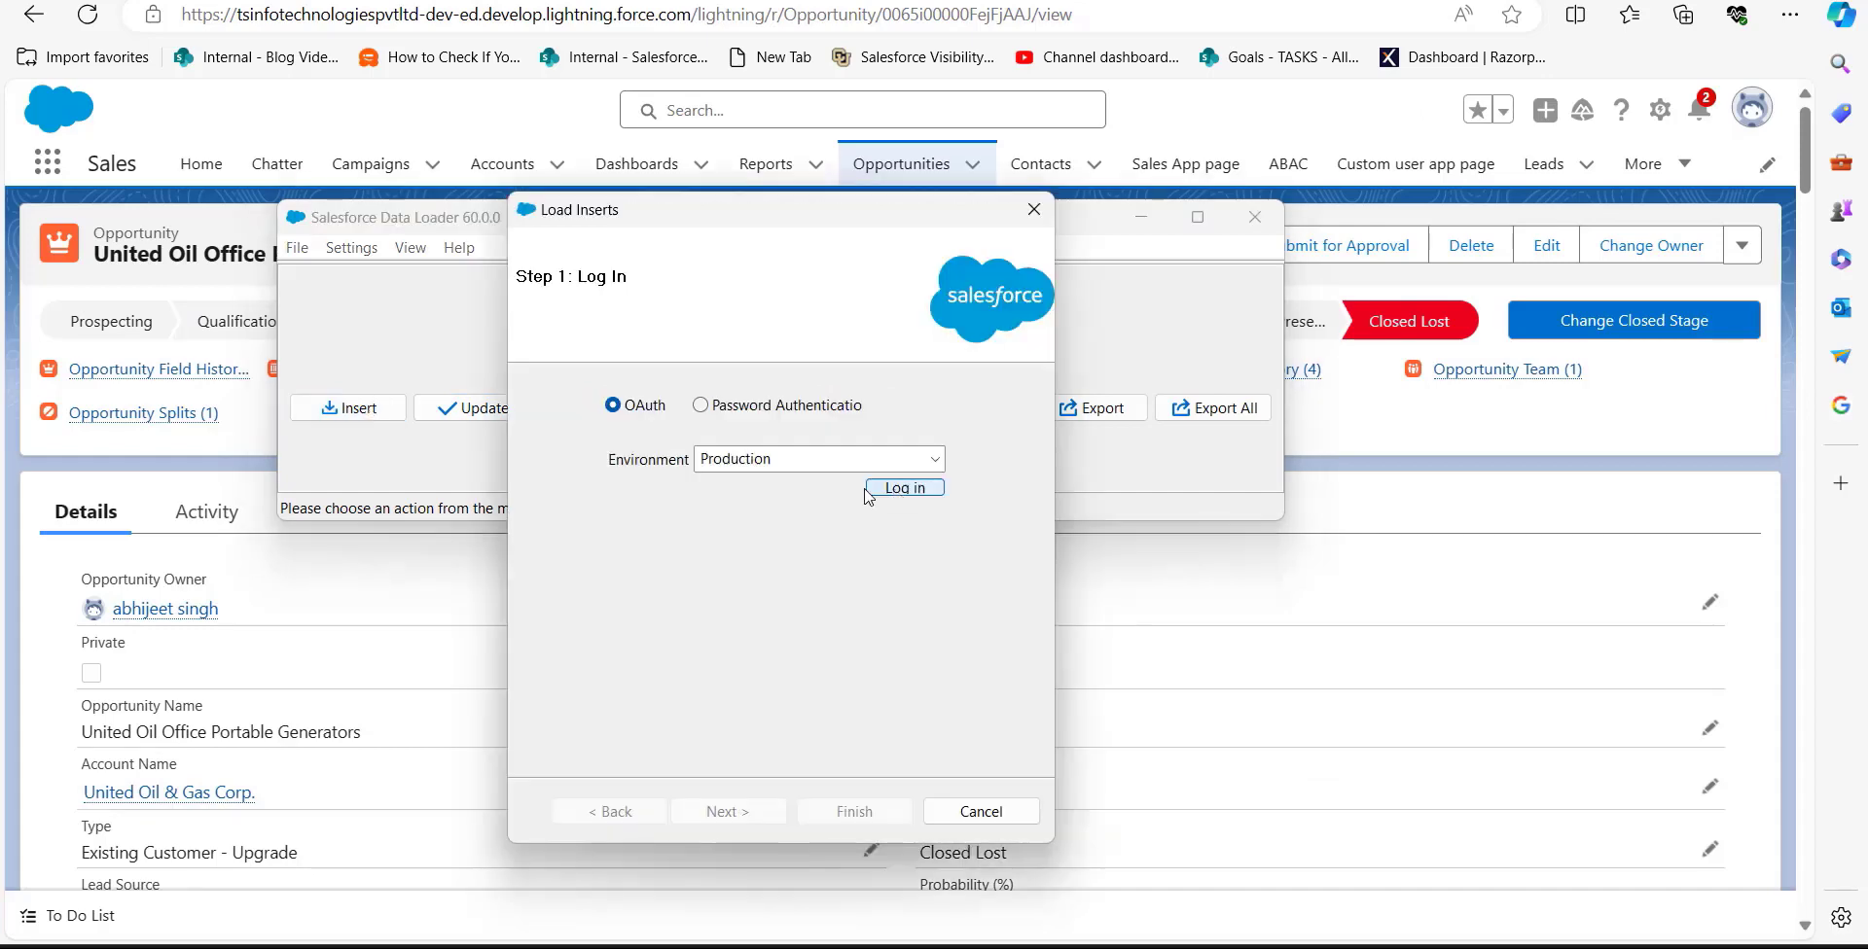
left_click(904, 487)
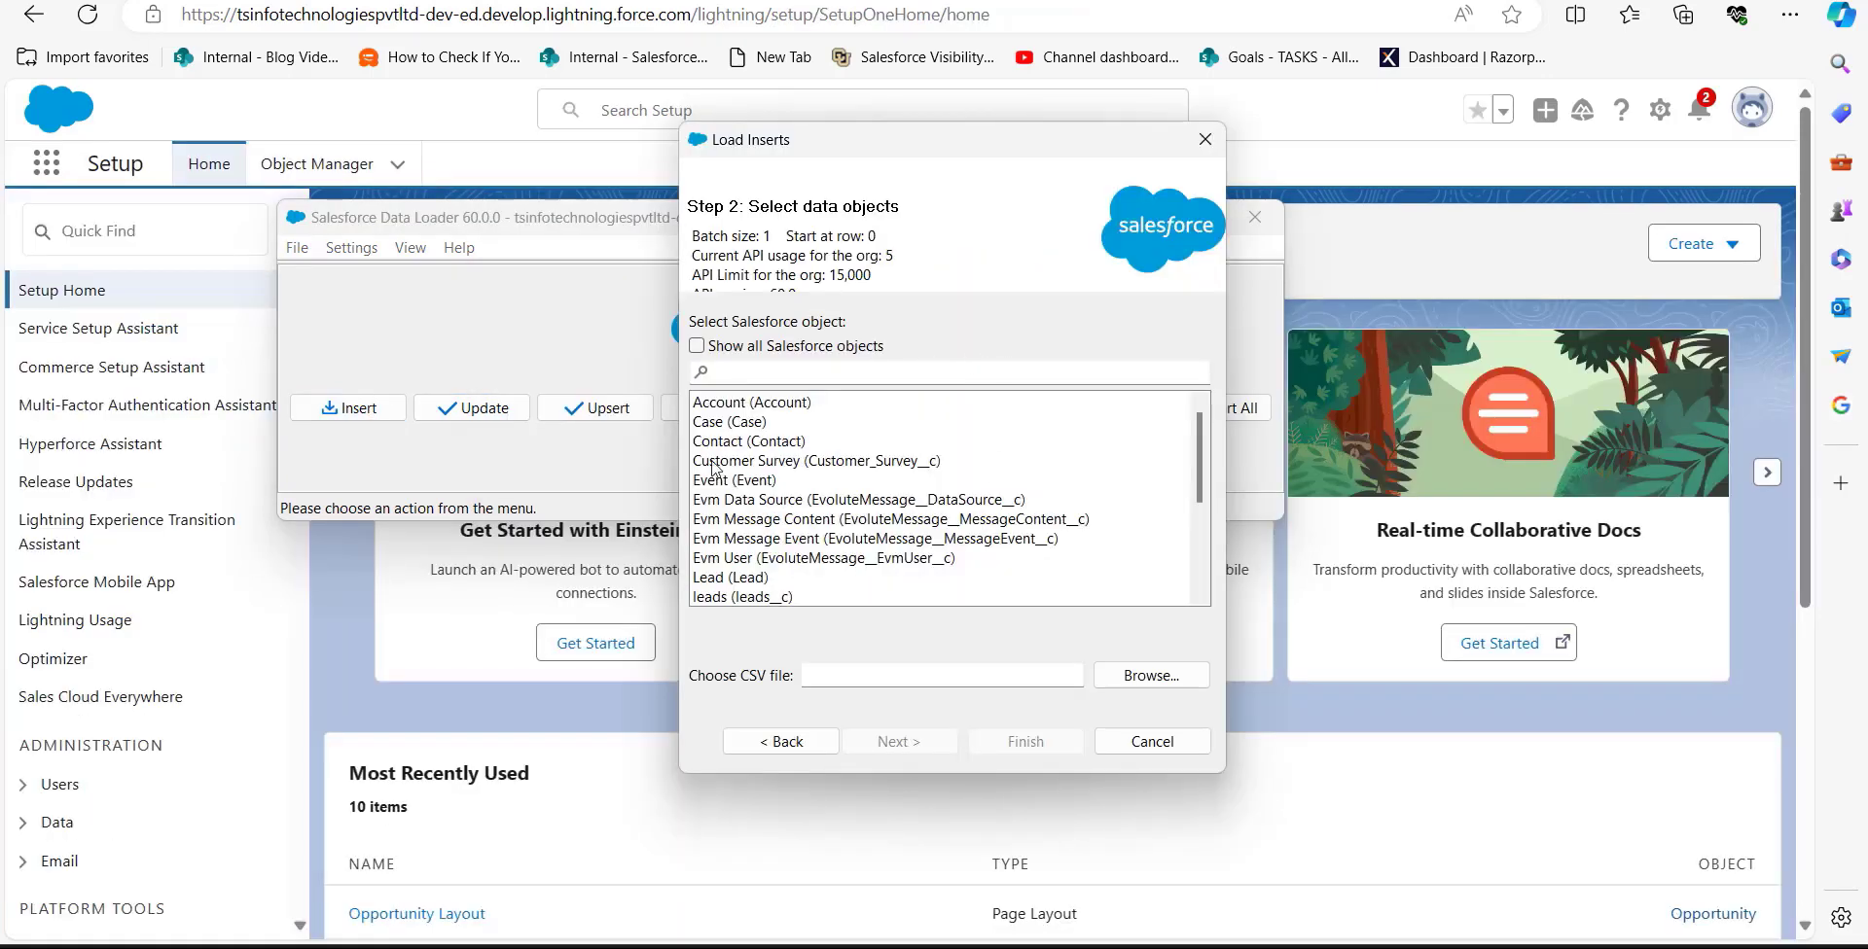
left_click(699, 348)
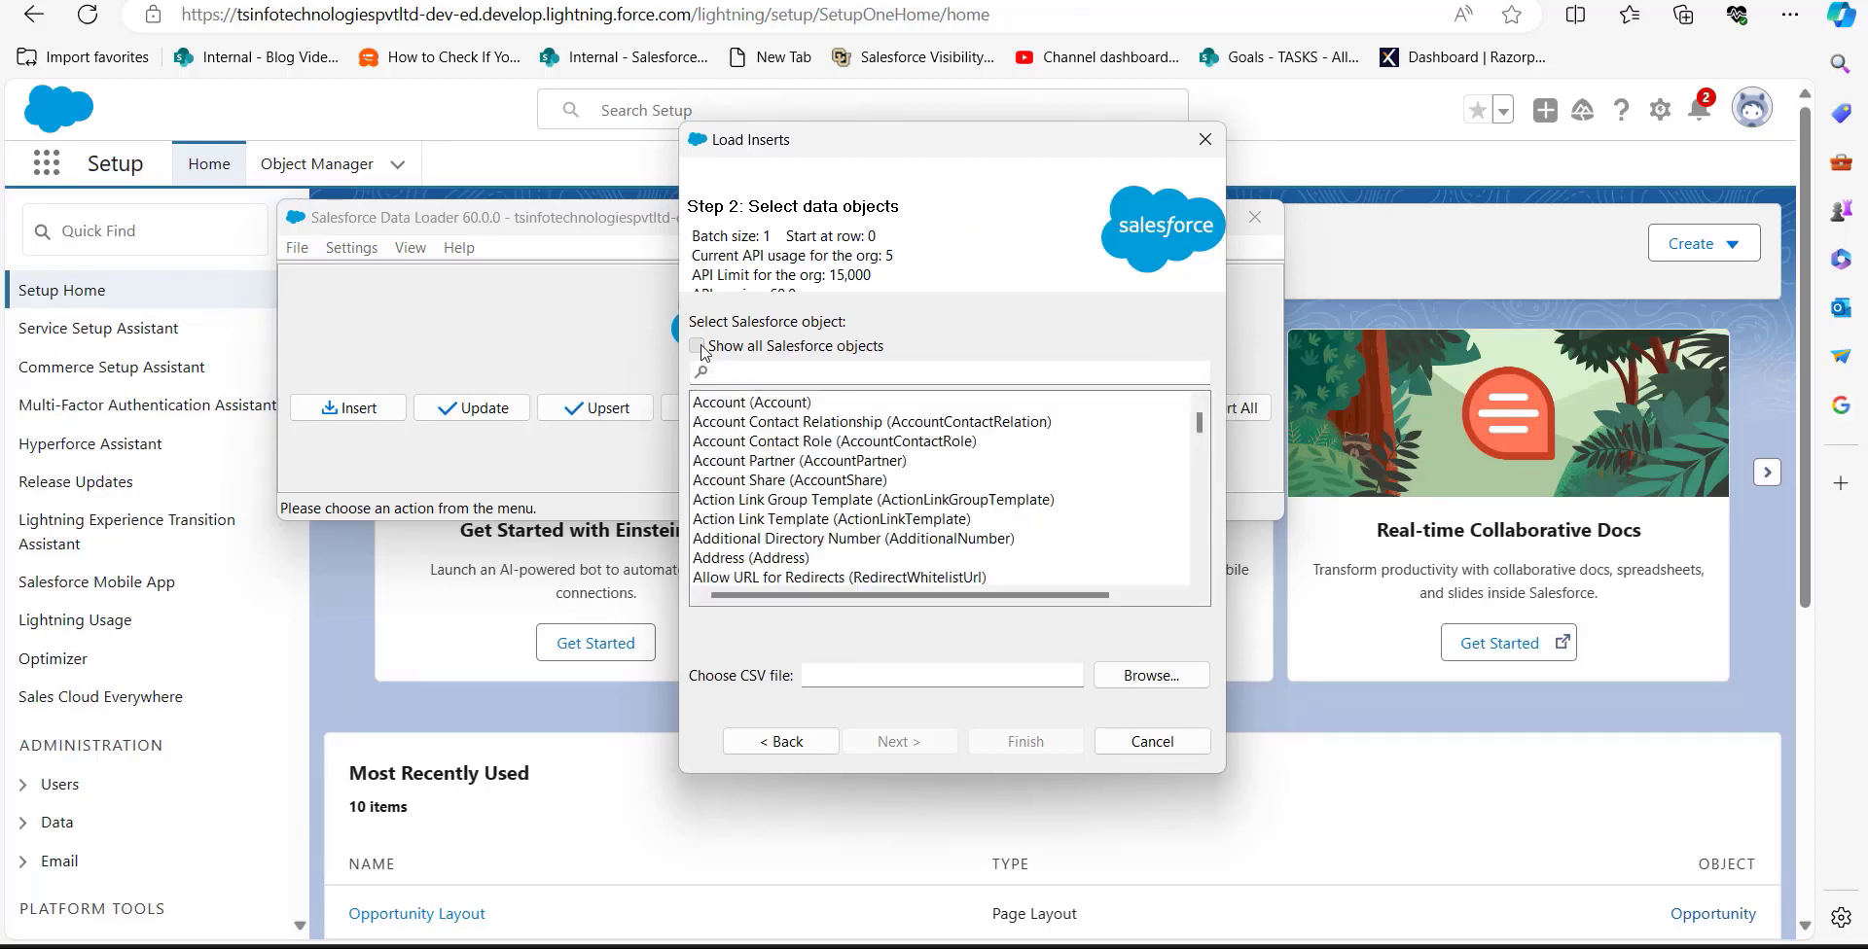
left_click(829, 368)
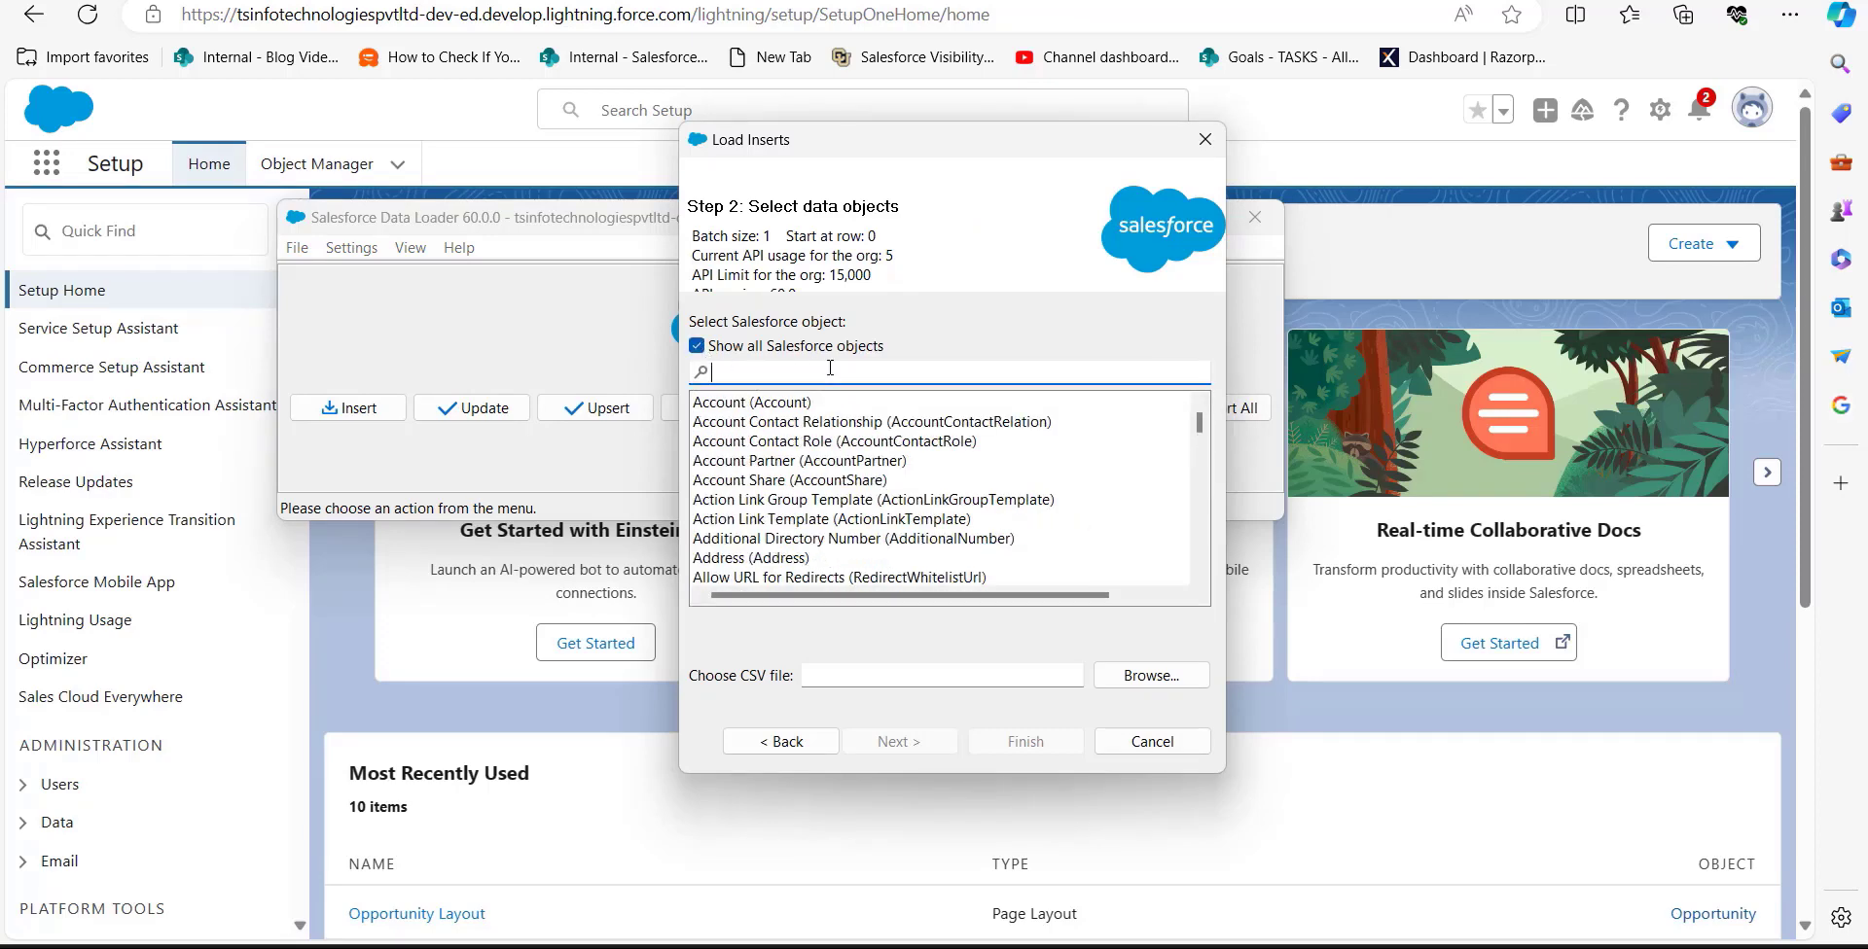
type("Oppo")
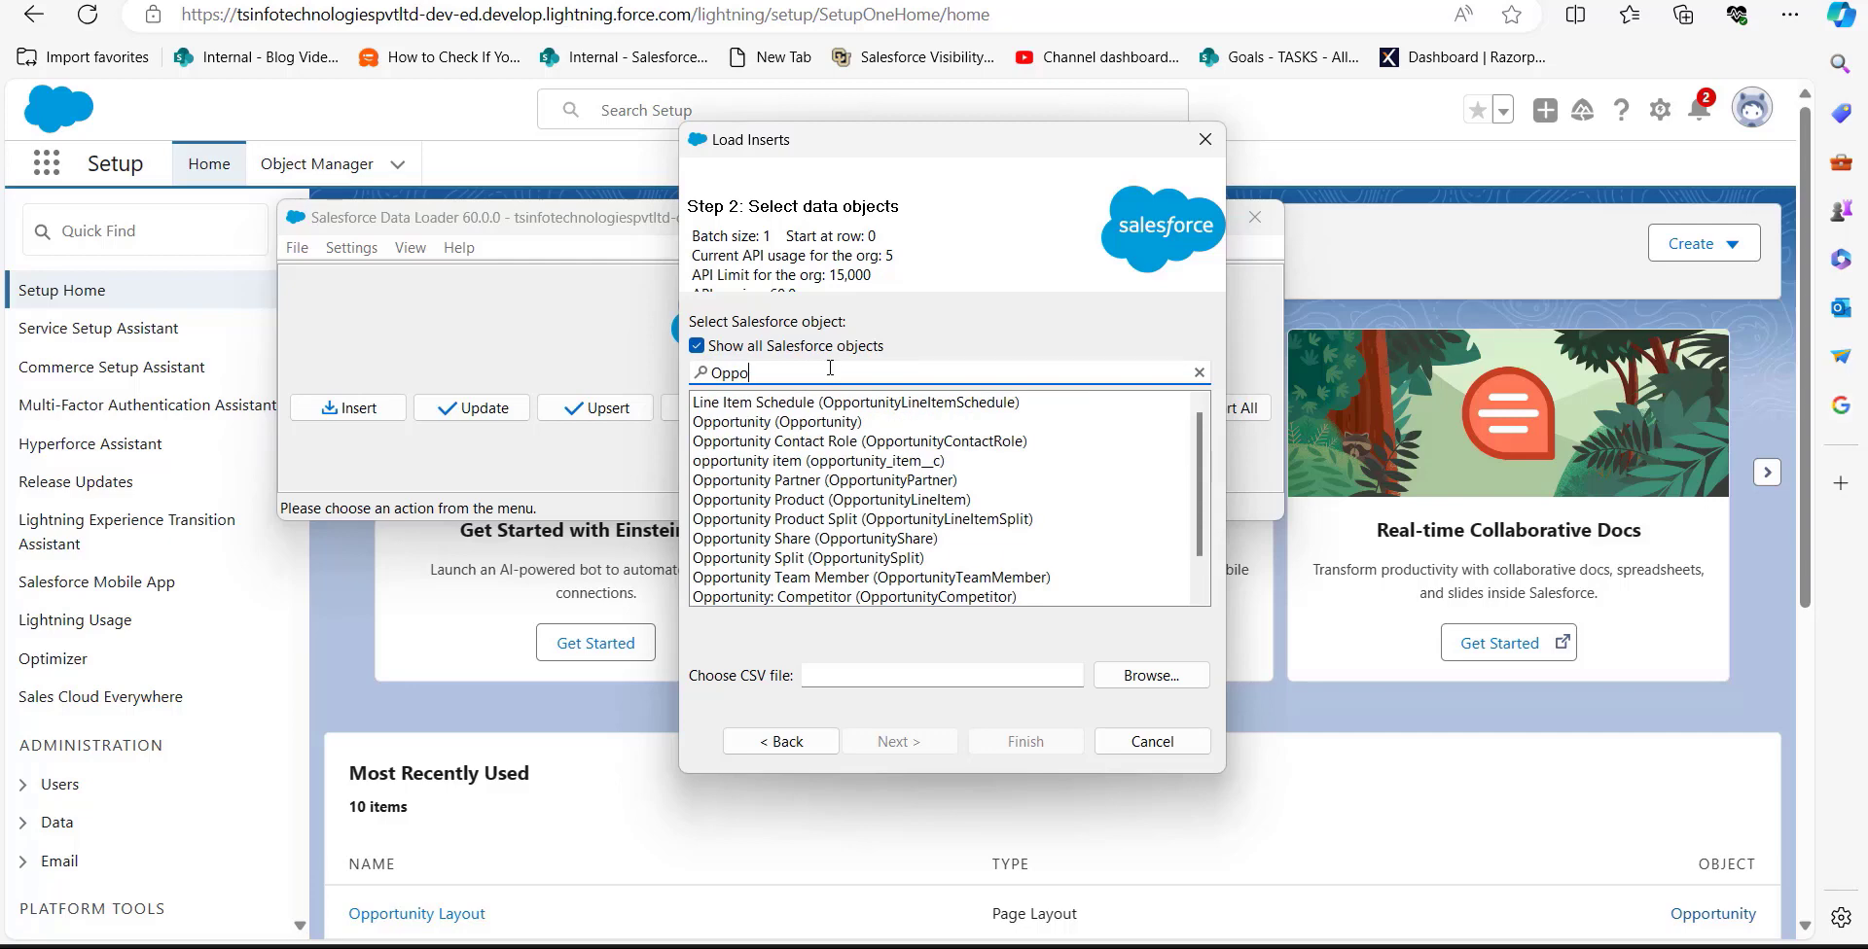
type("rtunity")
left_click(830, 441)
left_click(905, 673)
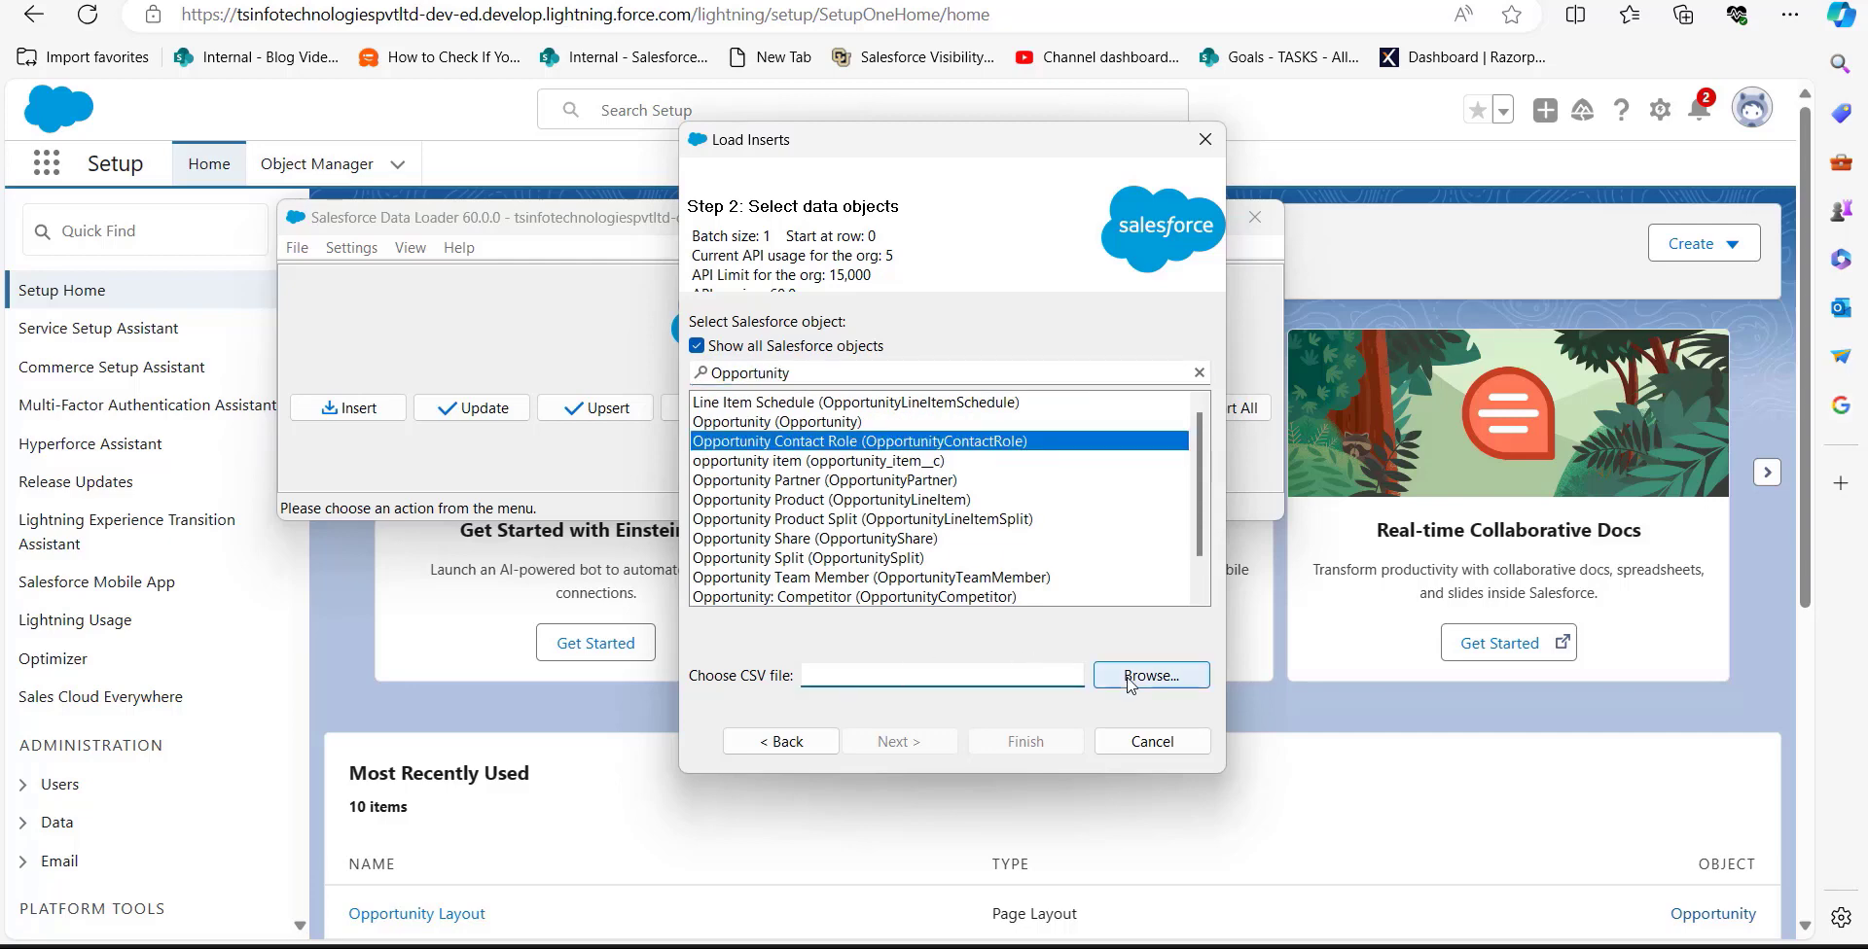
- Keep the import contact roles CSV and load it, confirming 6 rows
left_click(1128, 682)
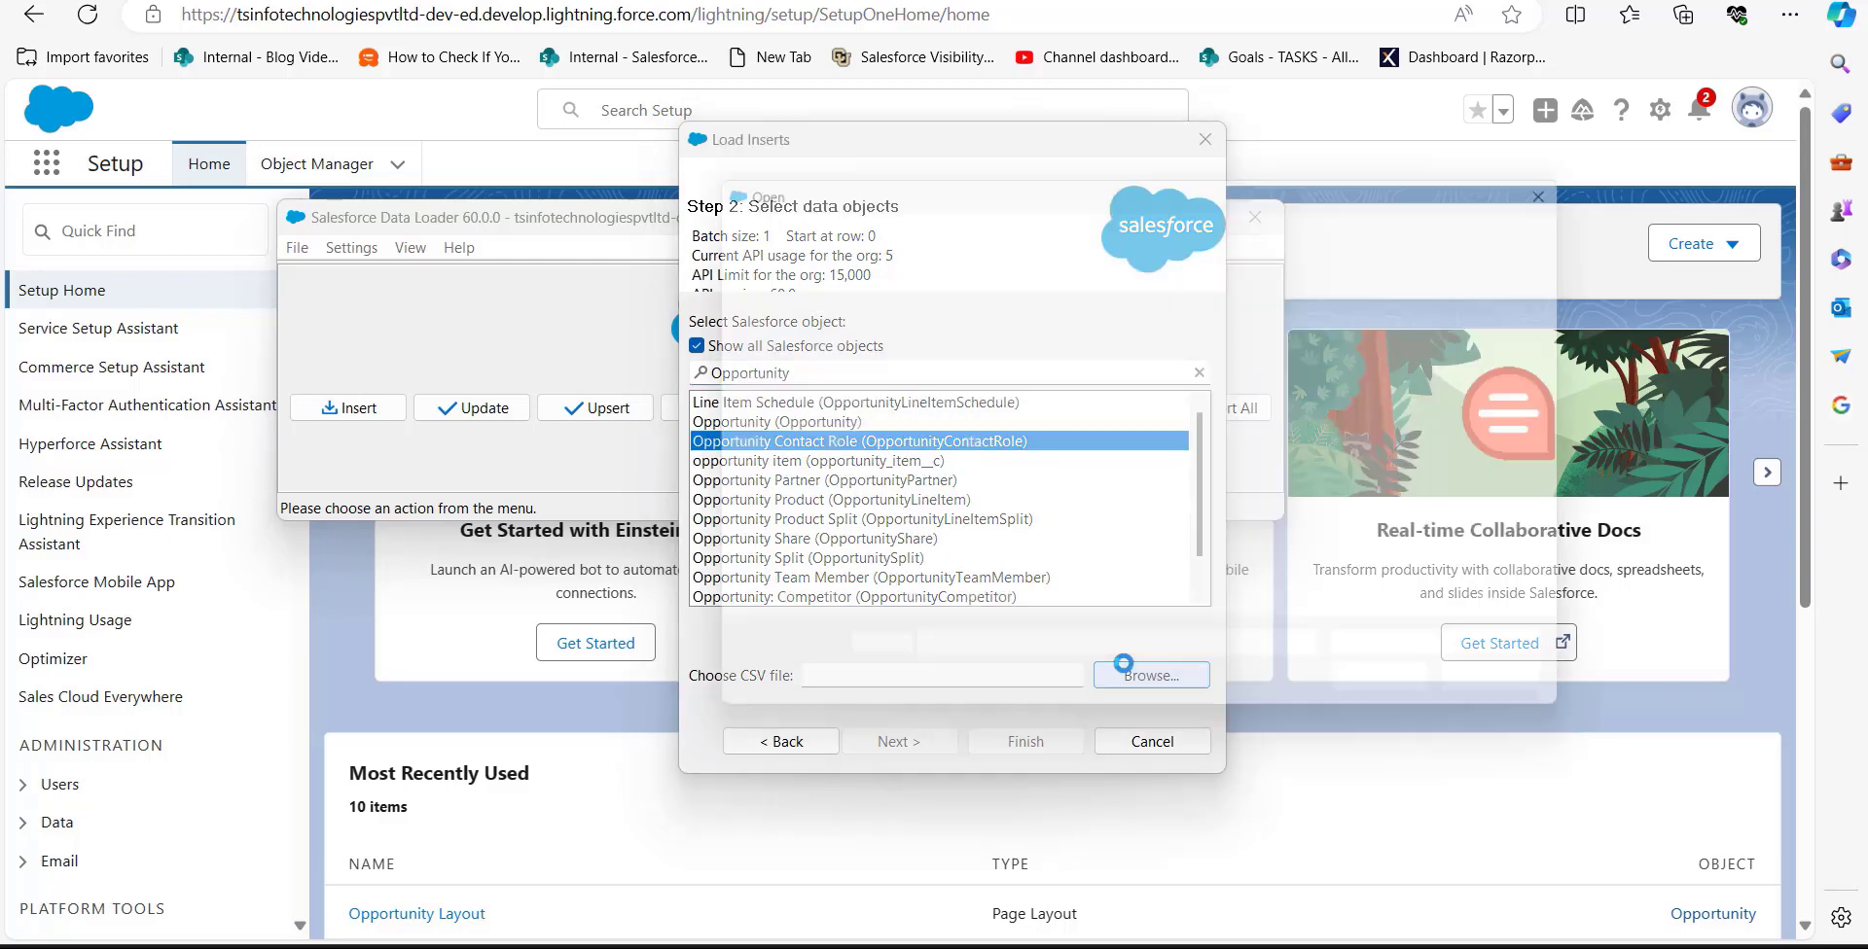
key("Escape")
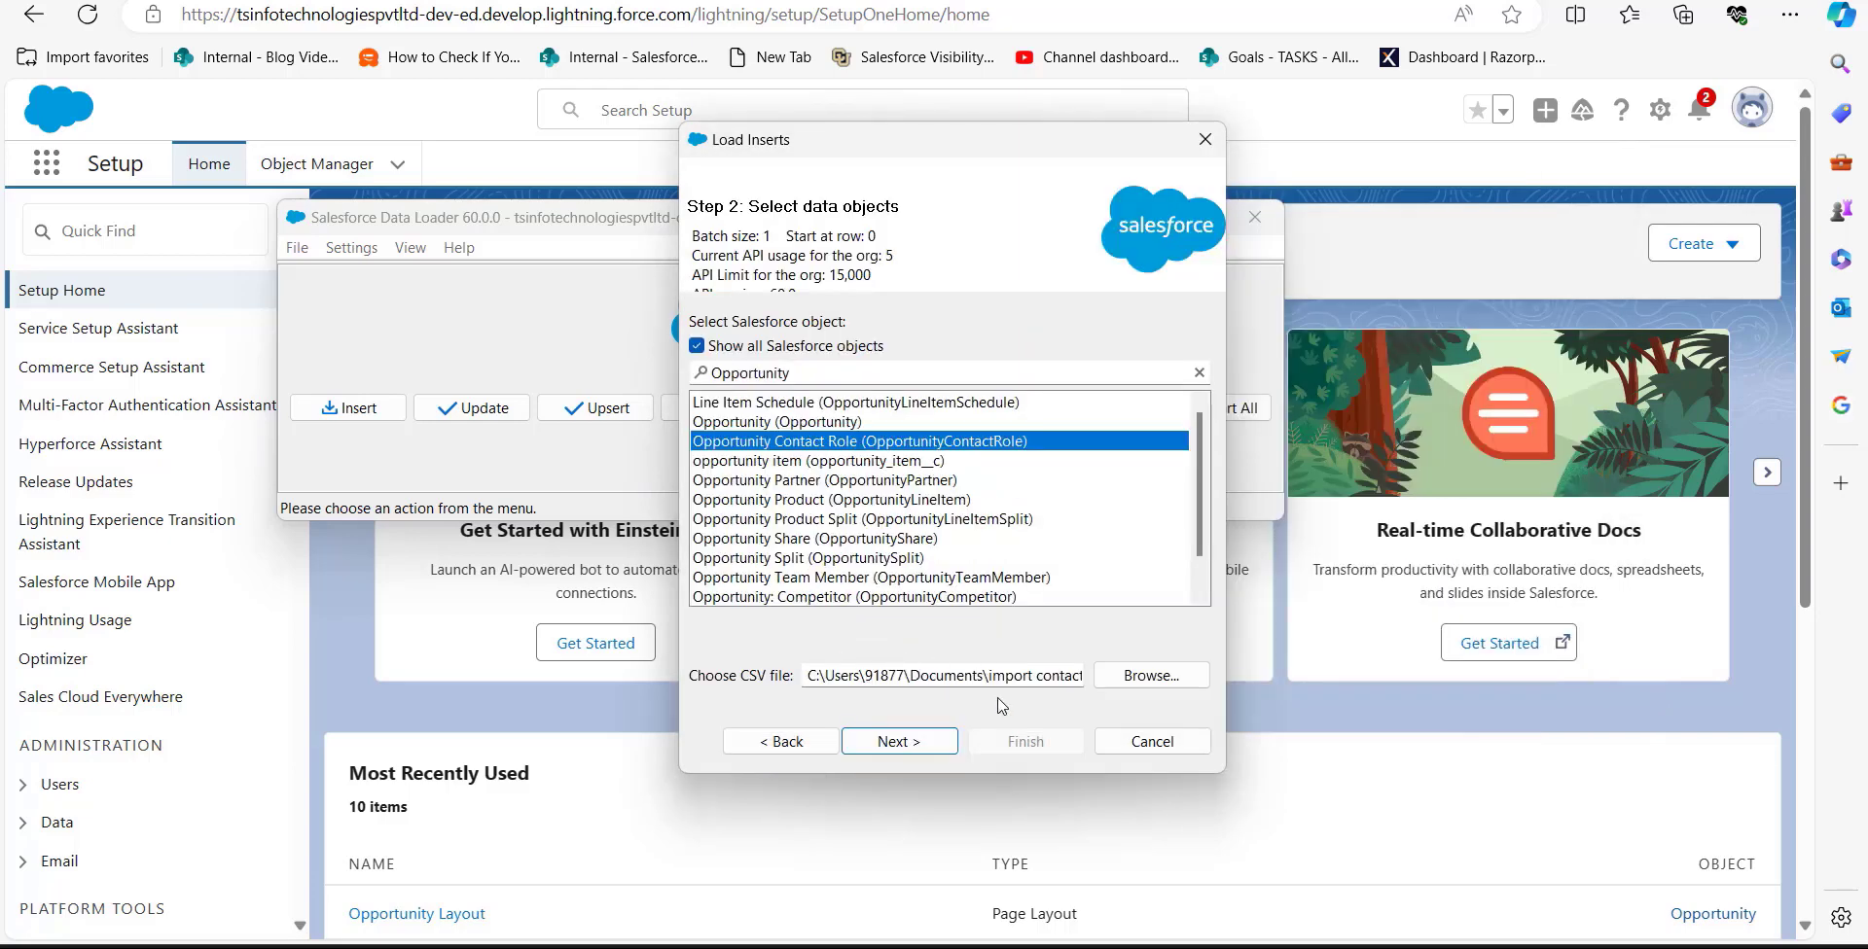
left_click(934, 745)
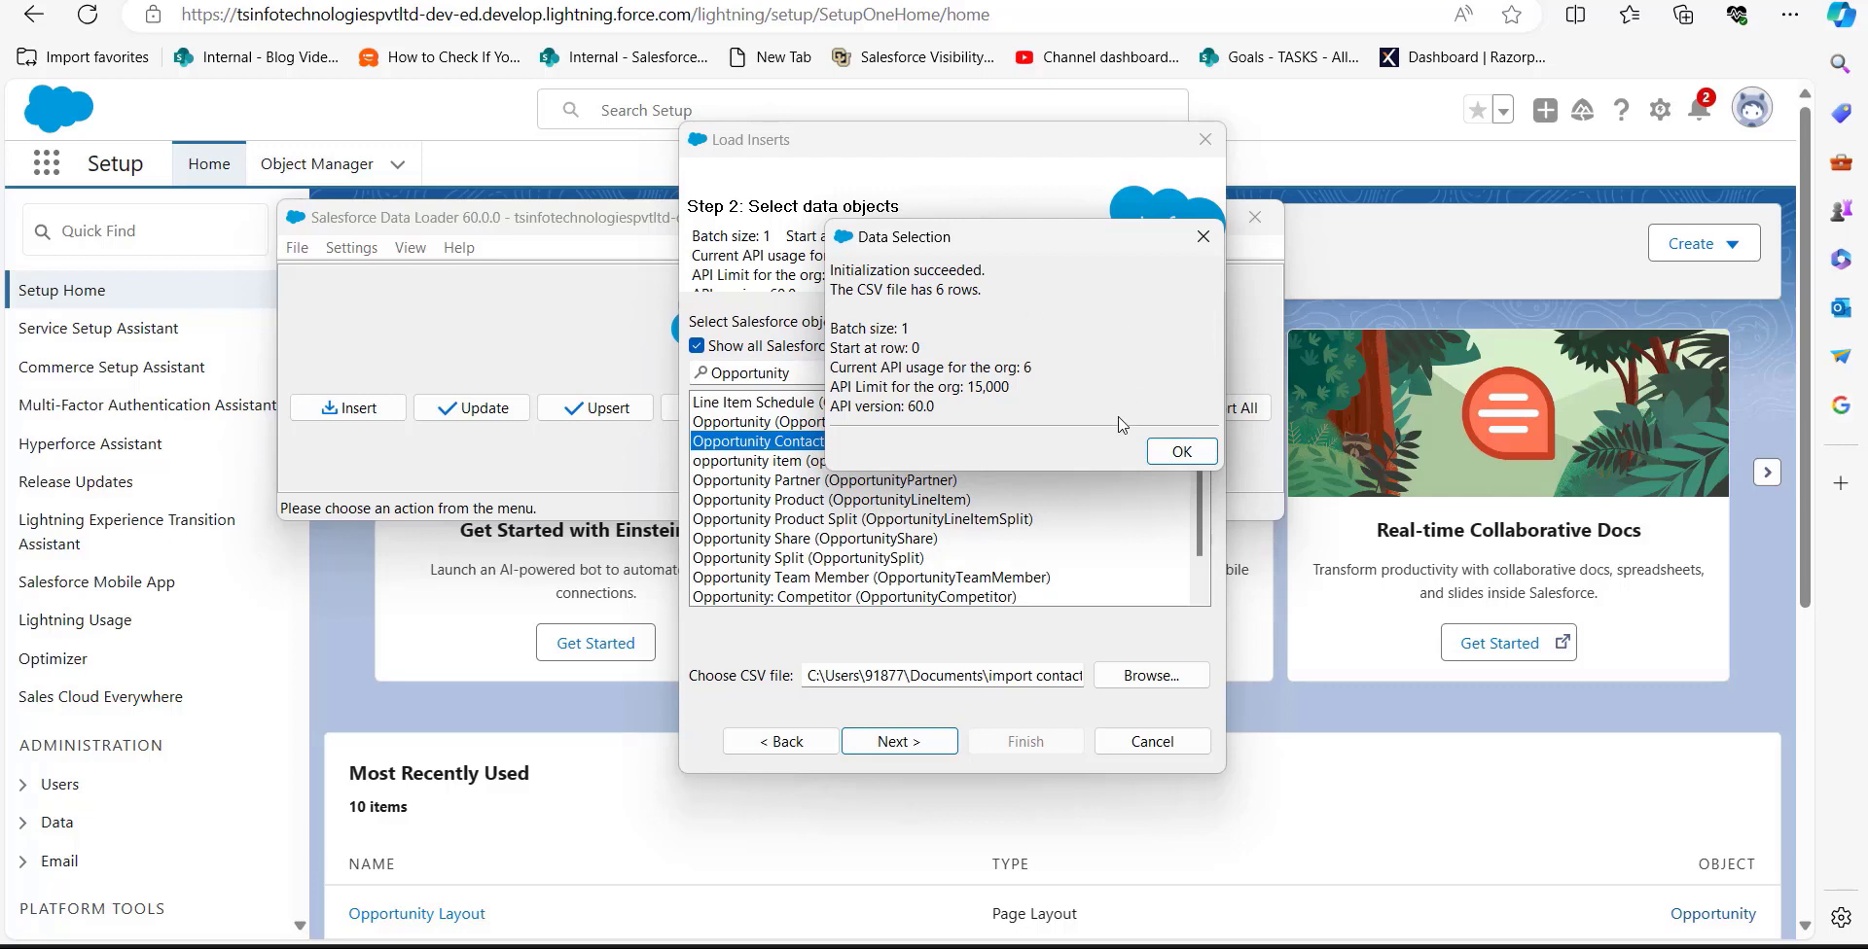
- After the 6-row initialization, auto-match ContactID, OpportunityID, Role and IsPrimary to the Opportunity Contact Role fields
left_click(1181, 452)
left_click(593, 866)
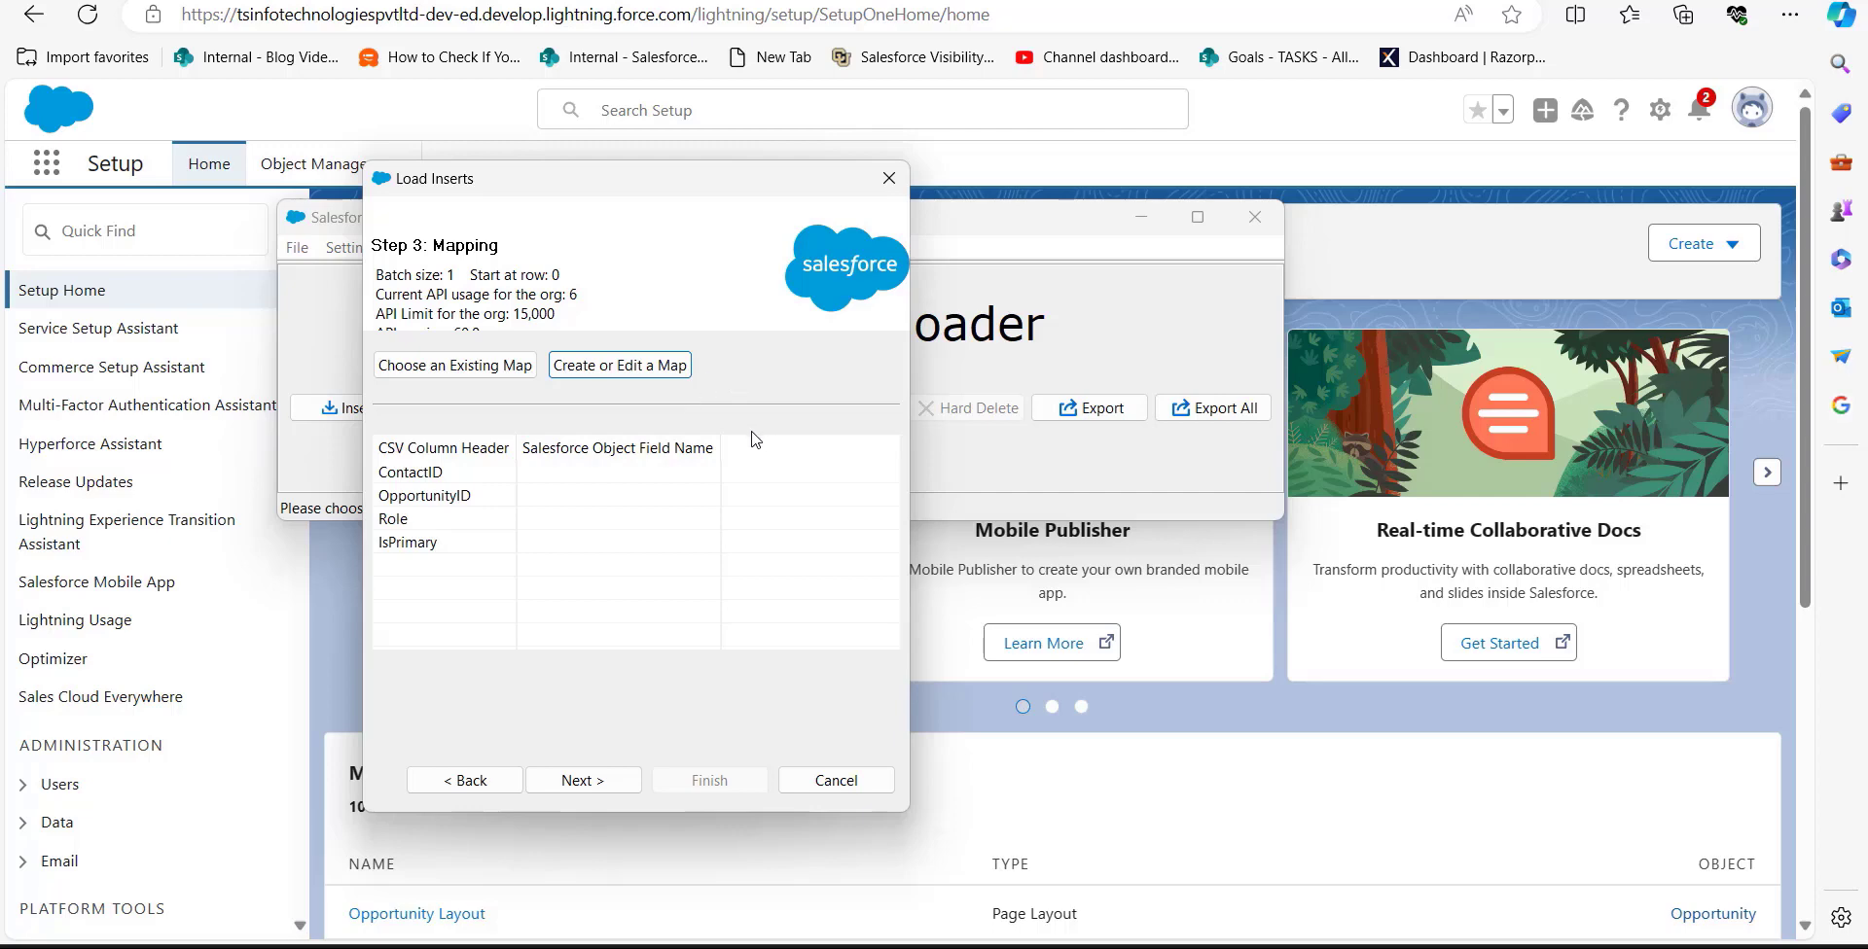
left_click(612, 378)
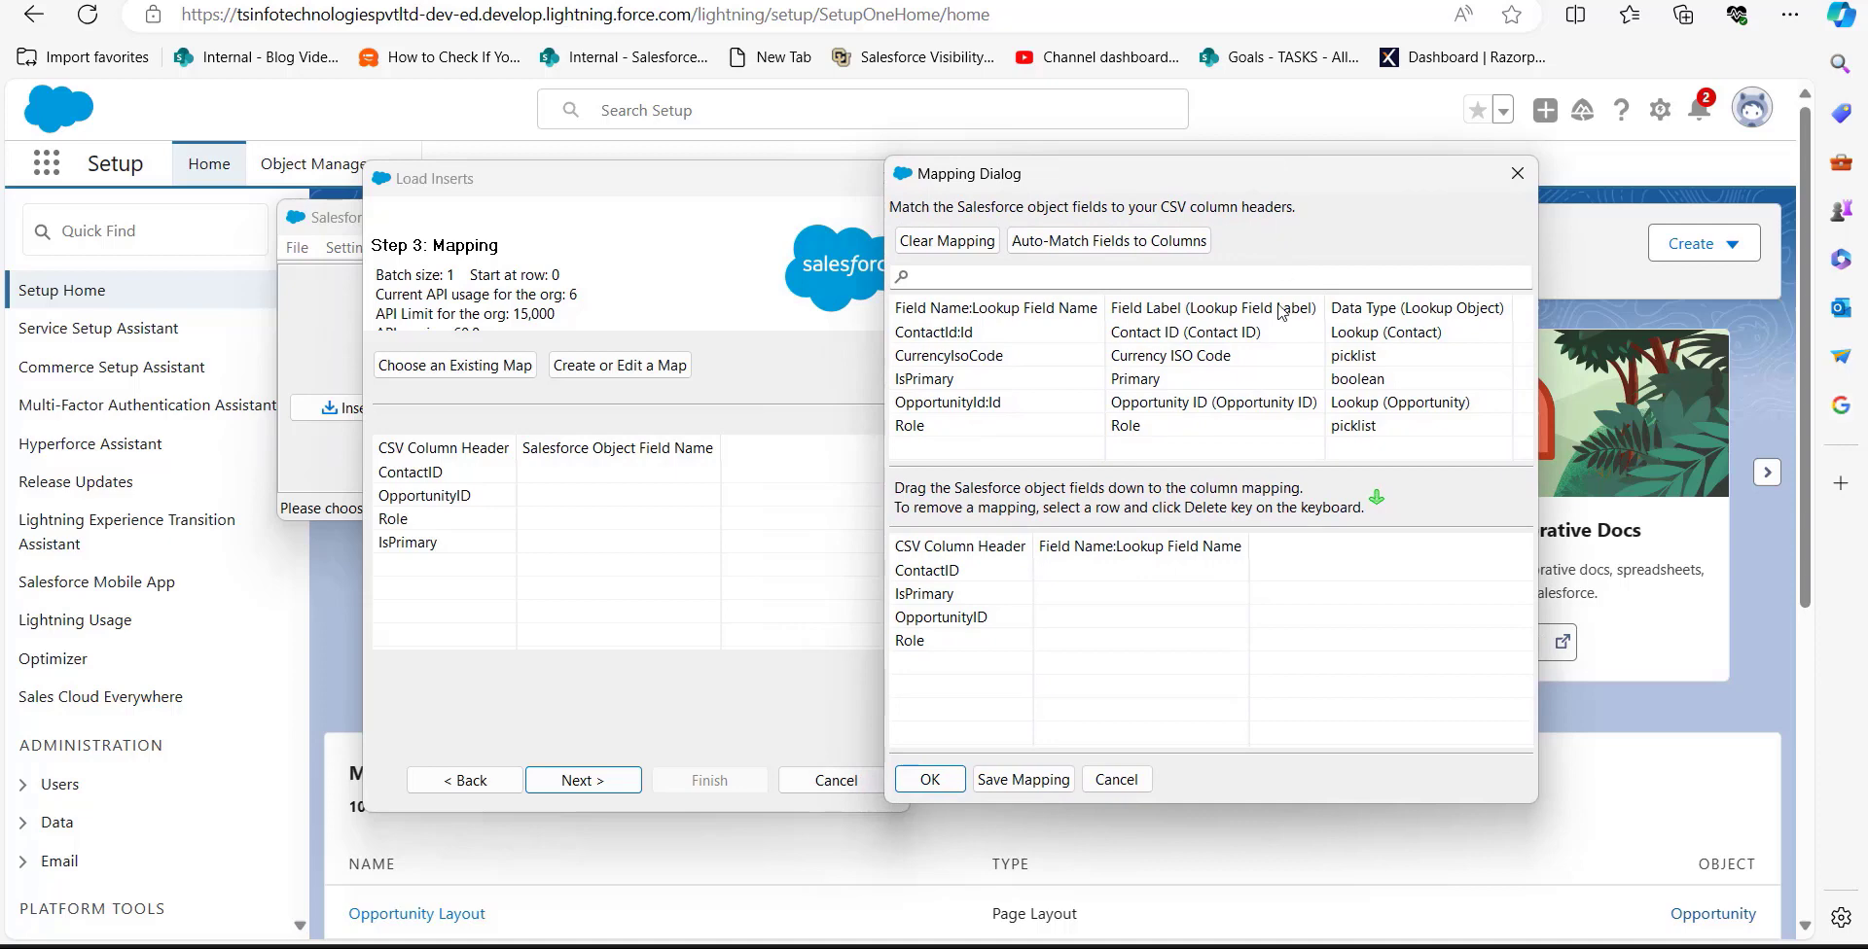
left_click(1105, 243)
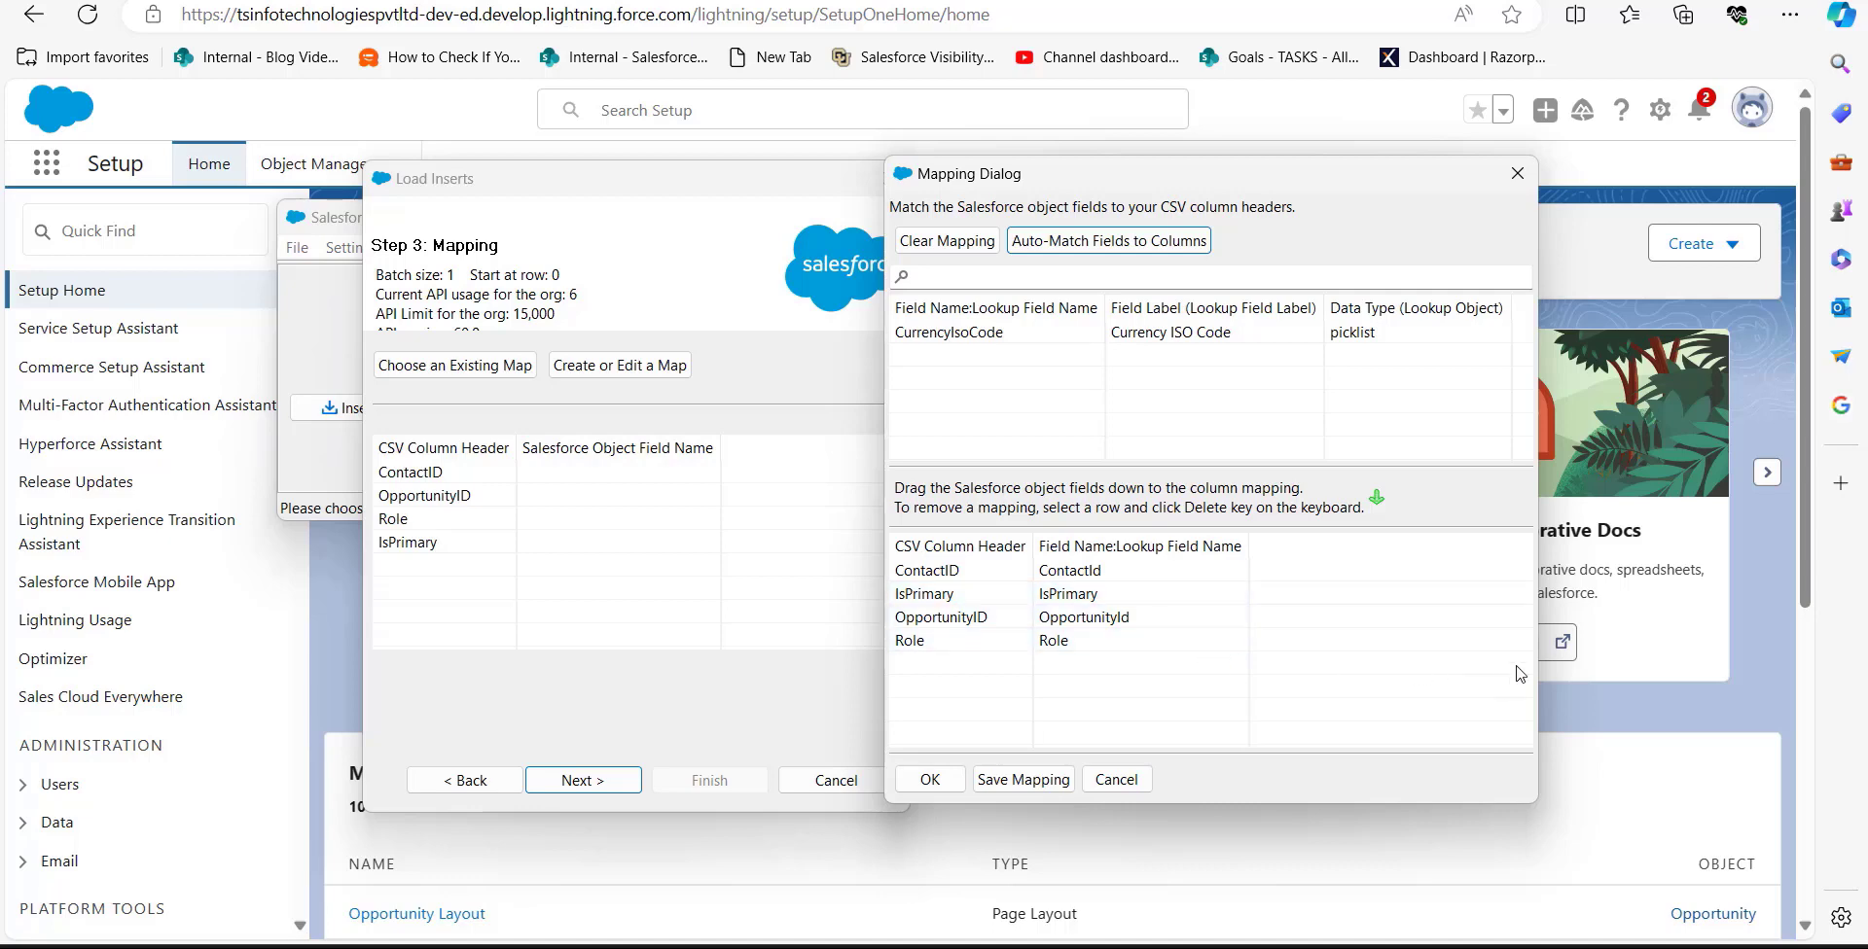
left_click(939, 786)
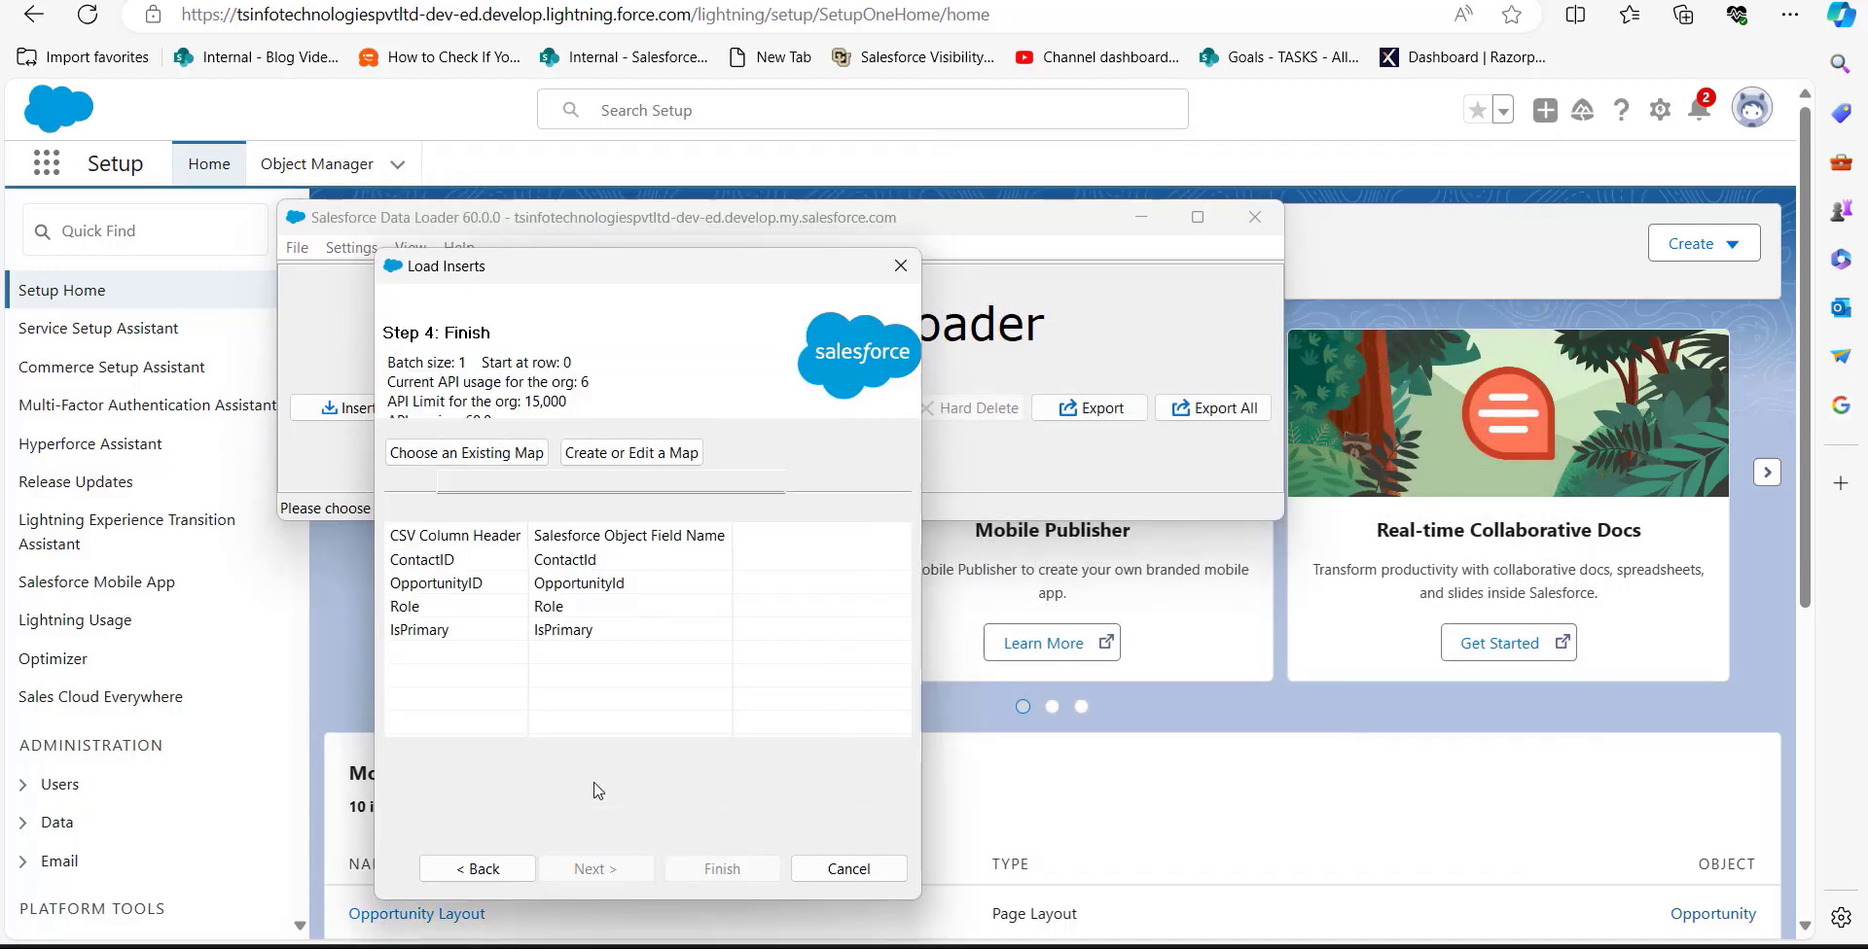
- Keep the default output folder and run the insert, confirming to create the 6 new records
left_click(596, 783)
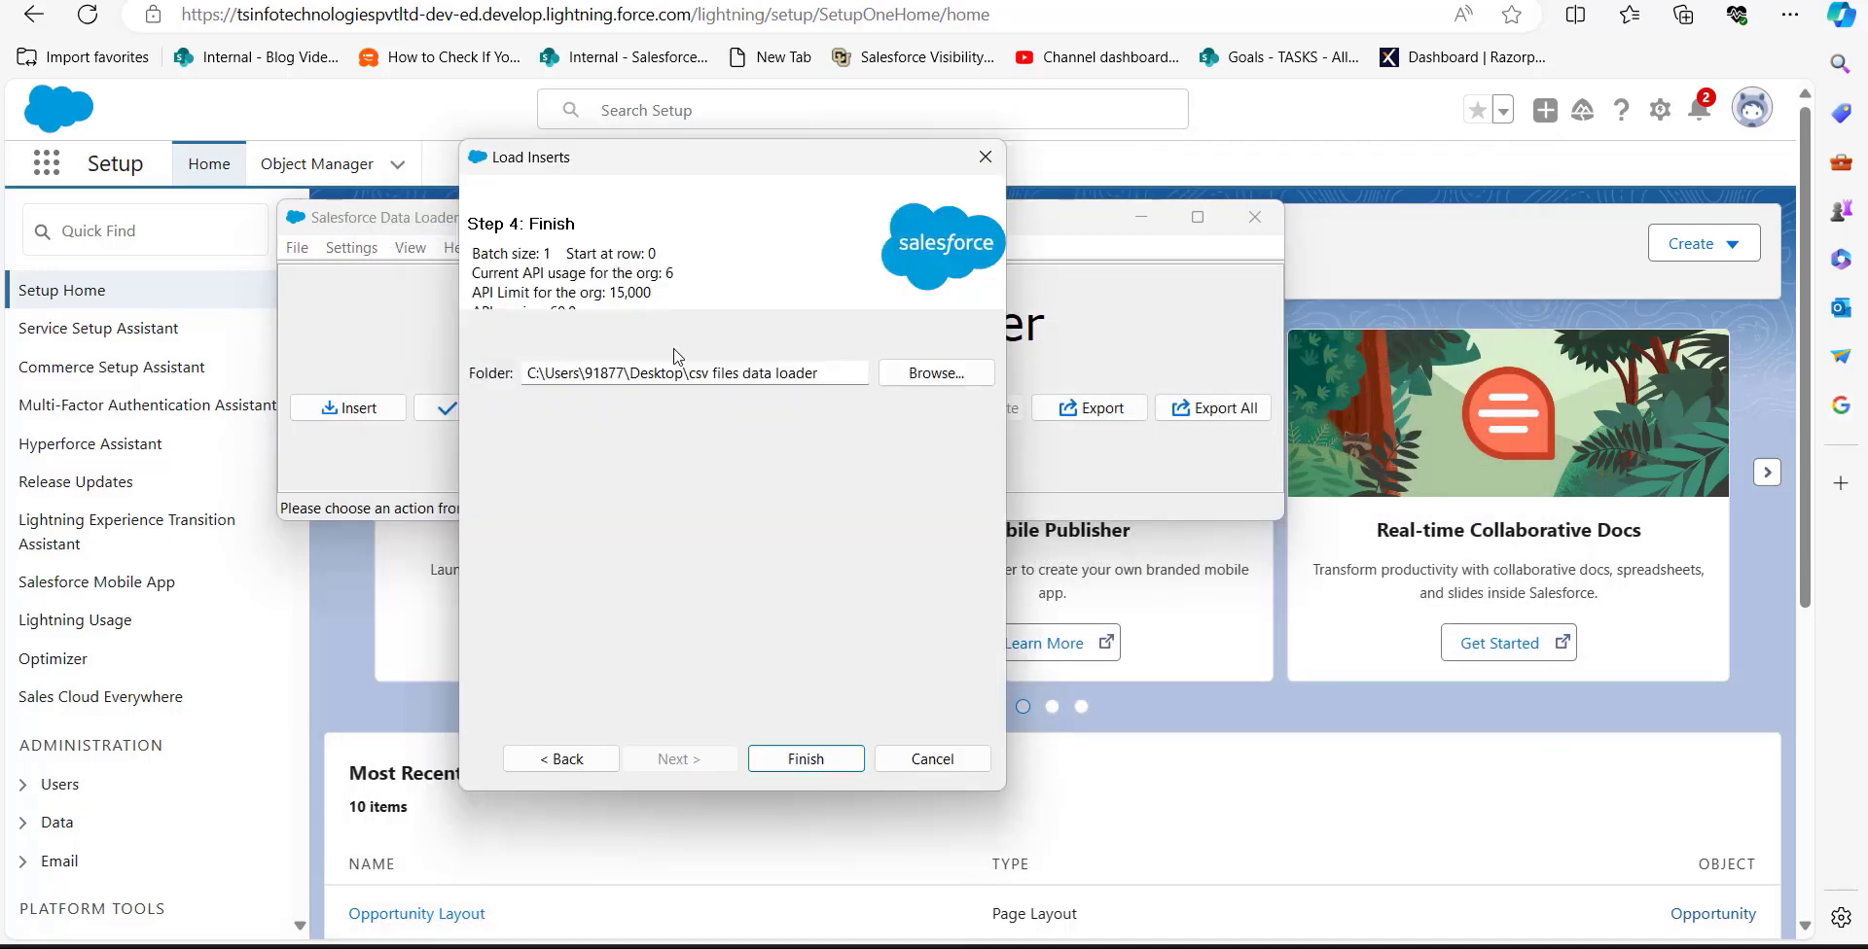
left_click_drag(833, 373, 538, 397)
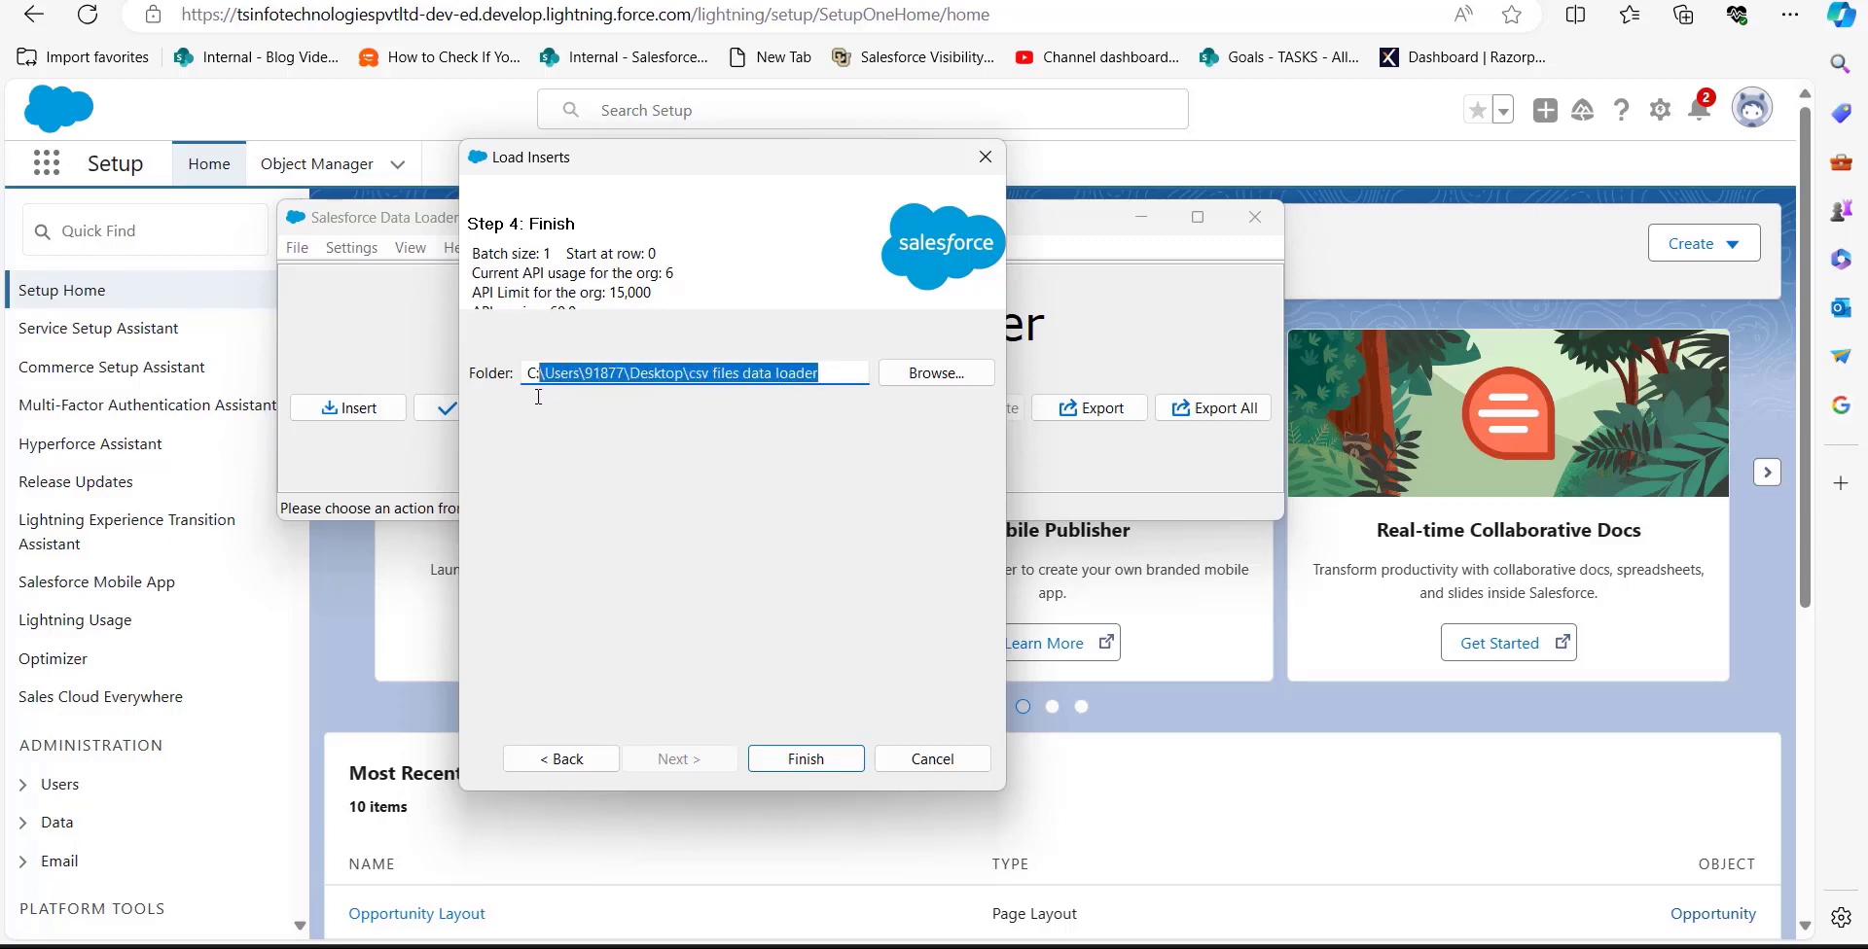
left_click(805, 764)
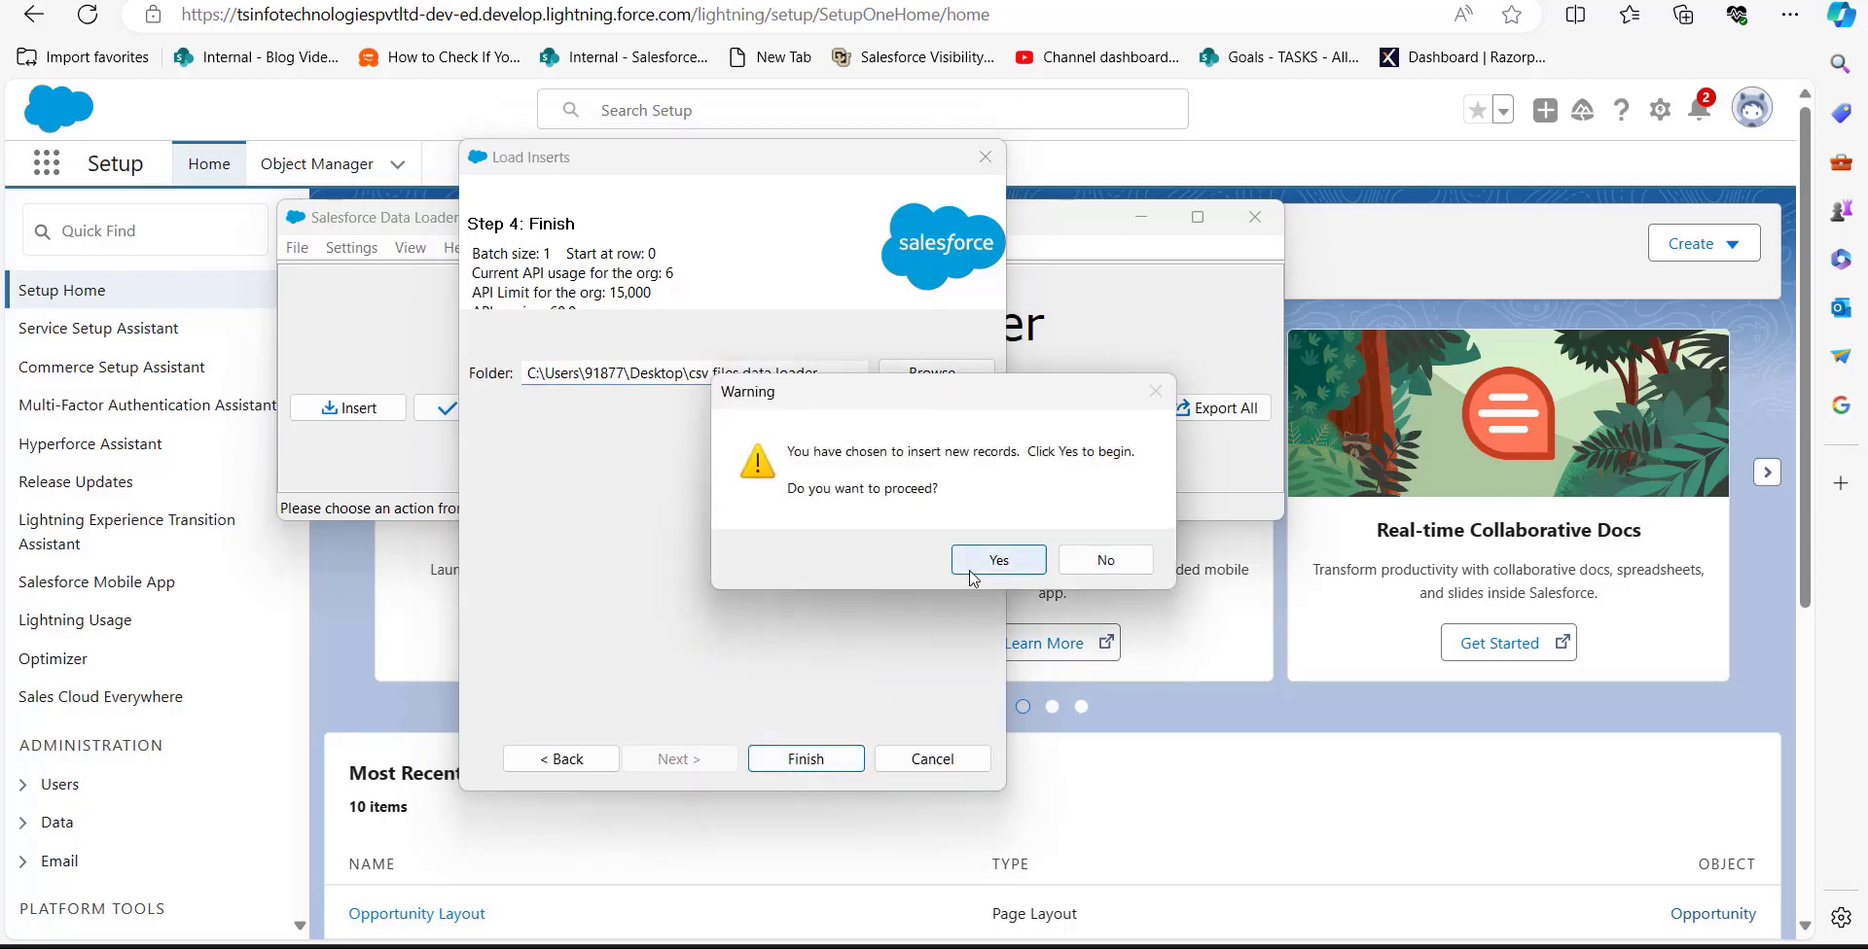
left_click(997, 561)
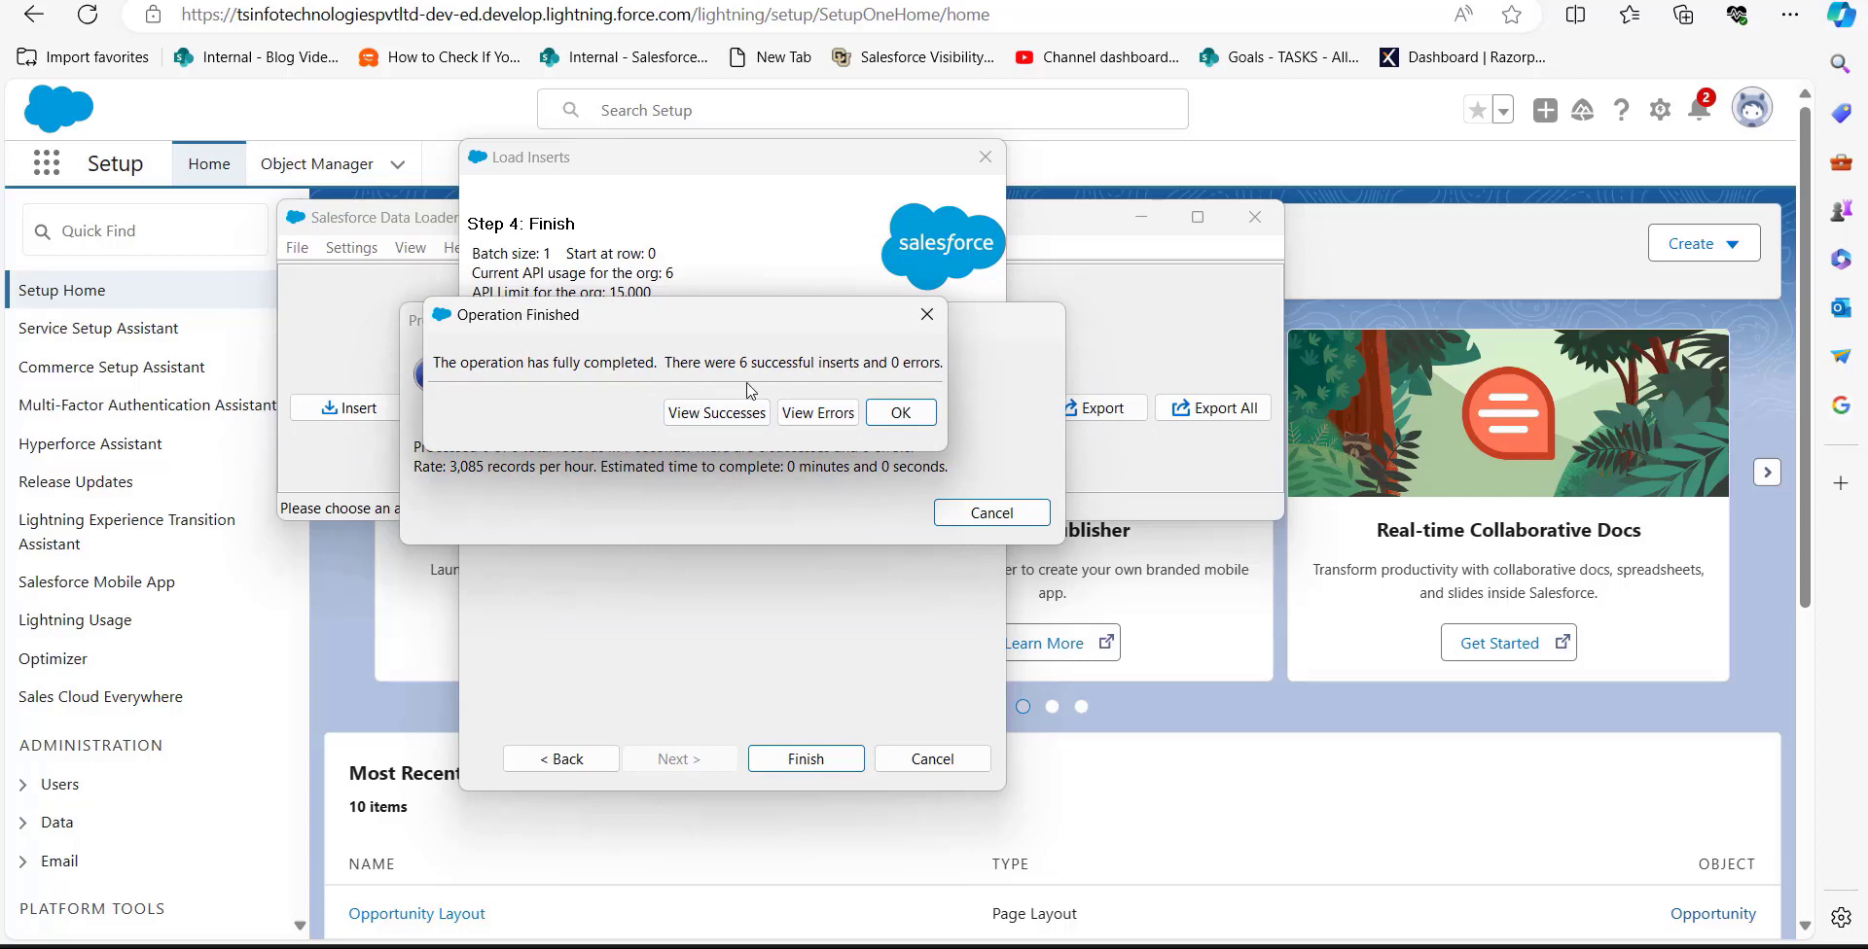
left_click_drag(808, 316, 892, 314)
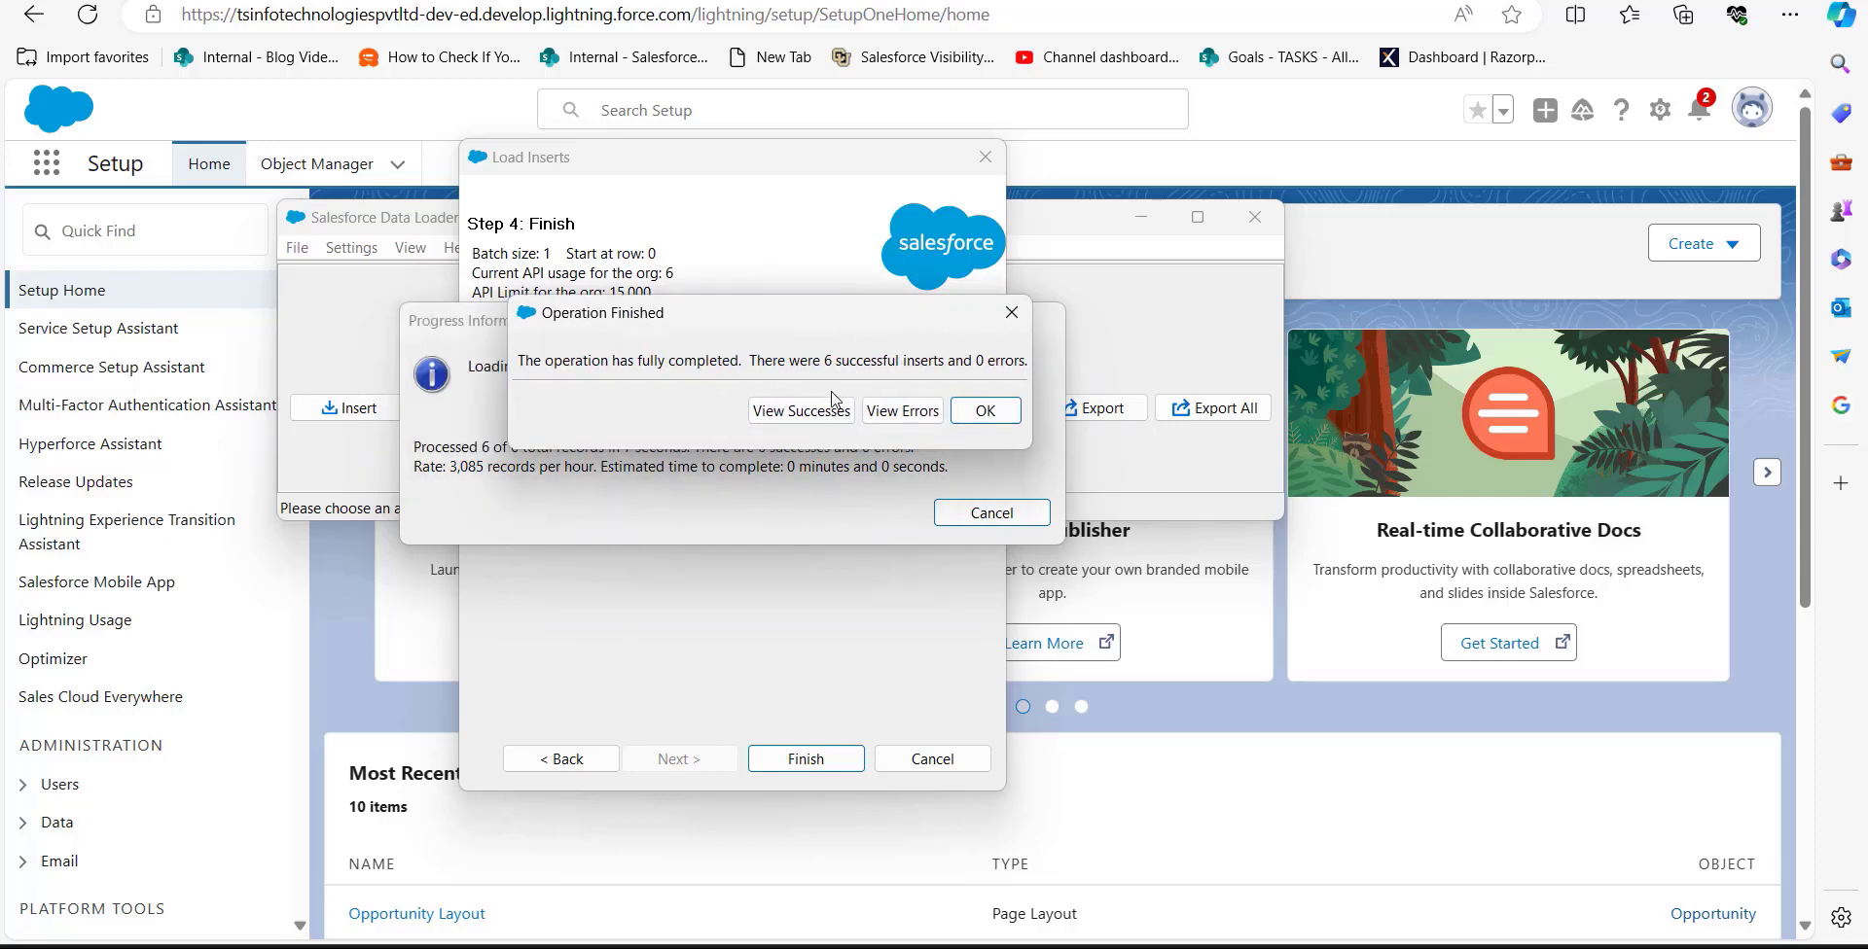
- Check all columns of the six inserted records in the success file, then close the results and the wizard
left_click(808, 412)
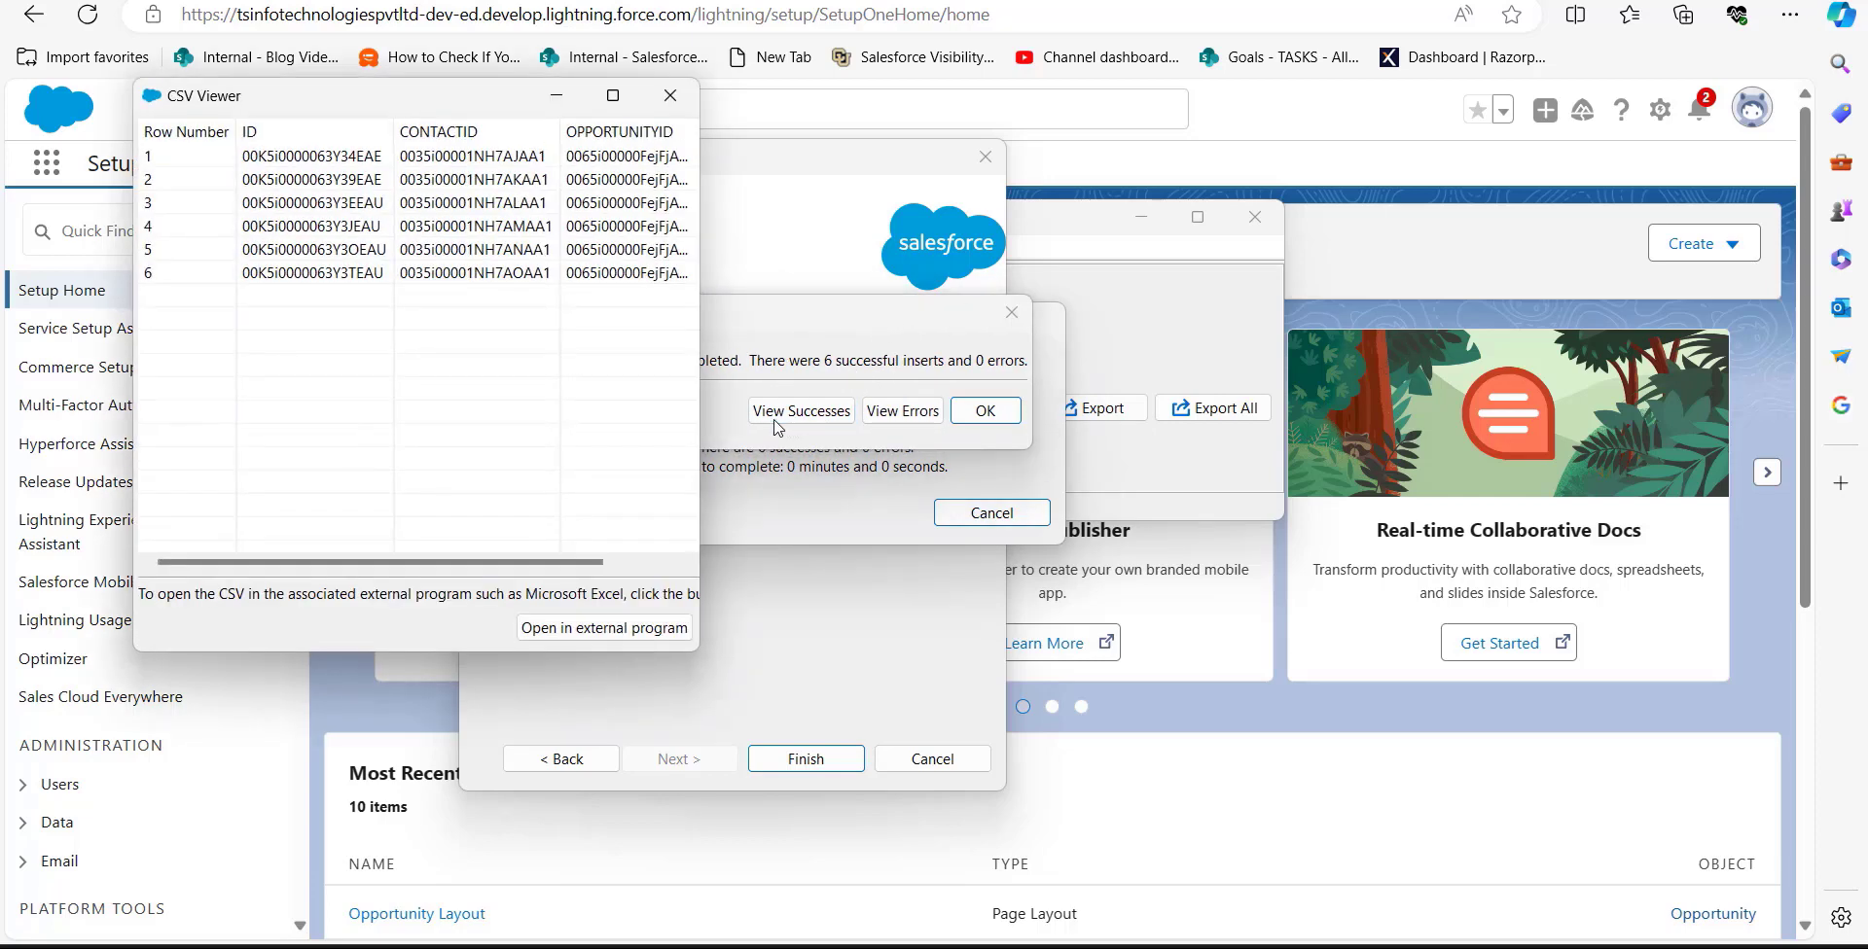
left_click_drag(698, 428, 1163, 414)
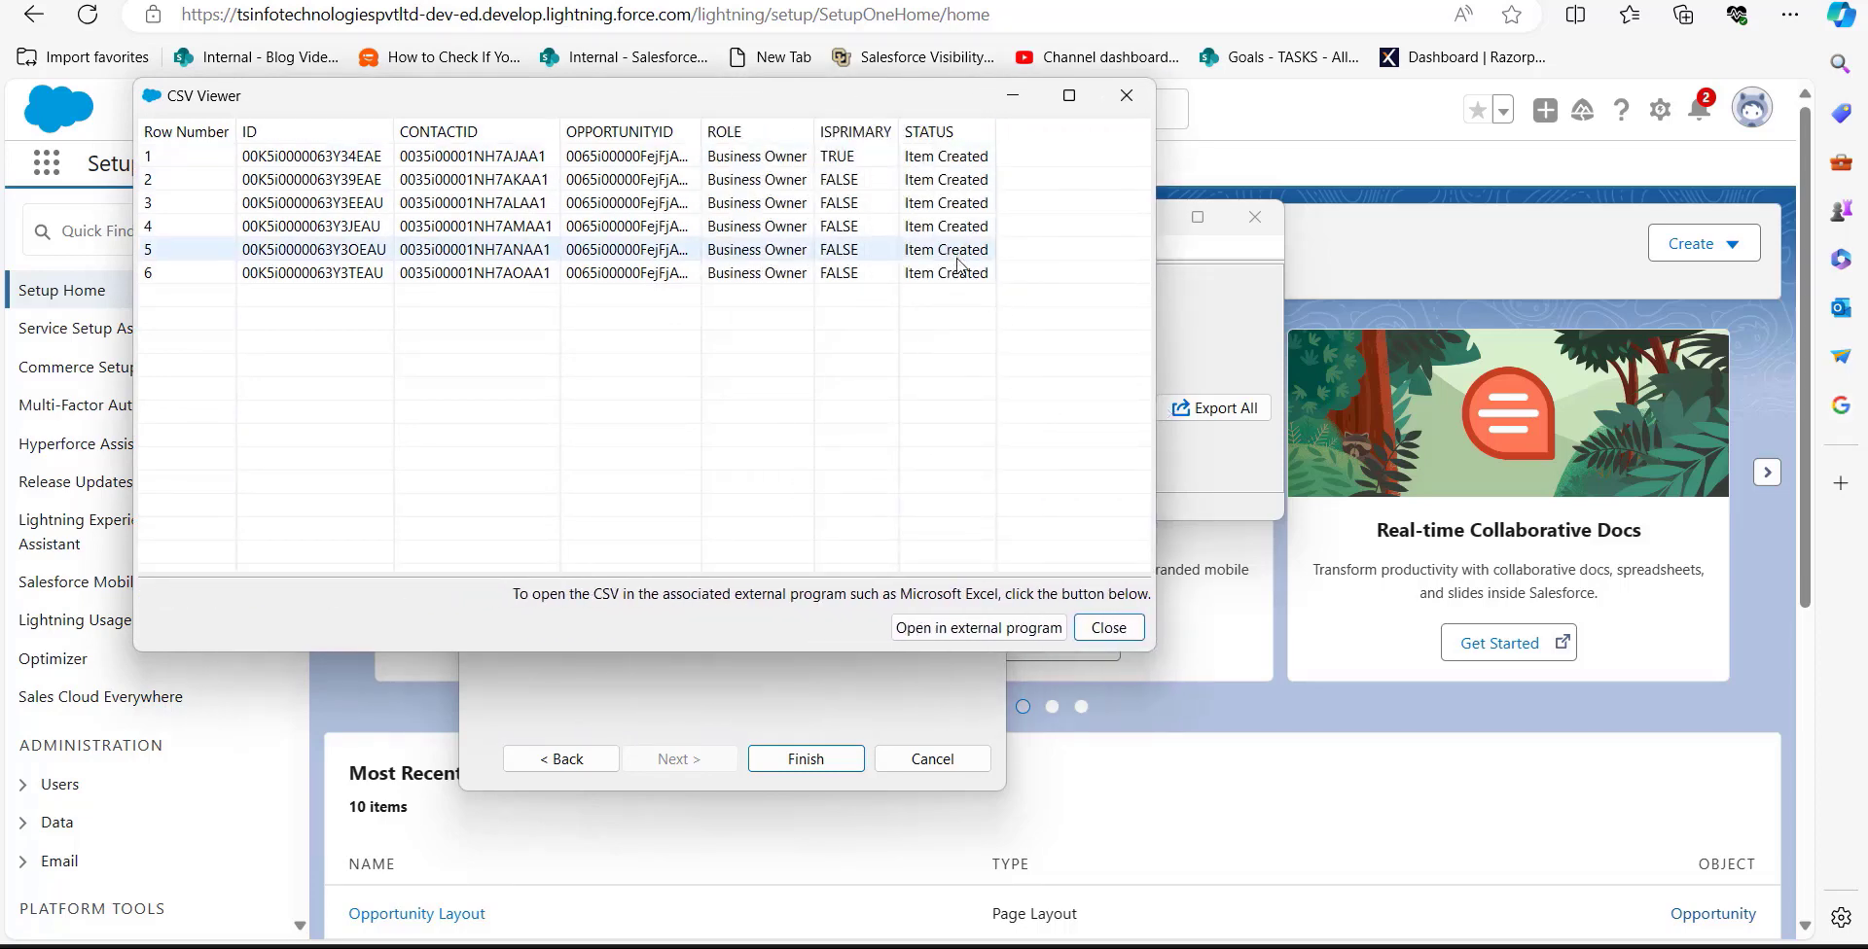
left_click(1126, 95)
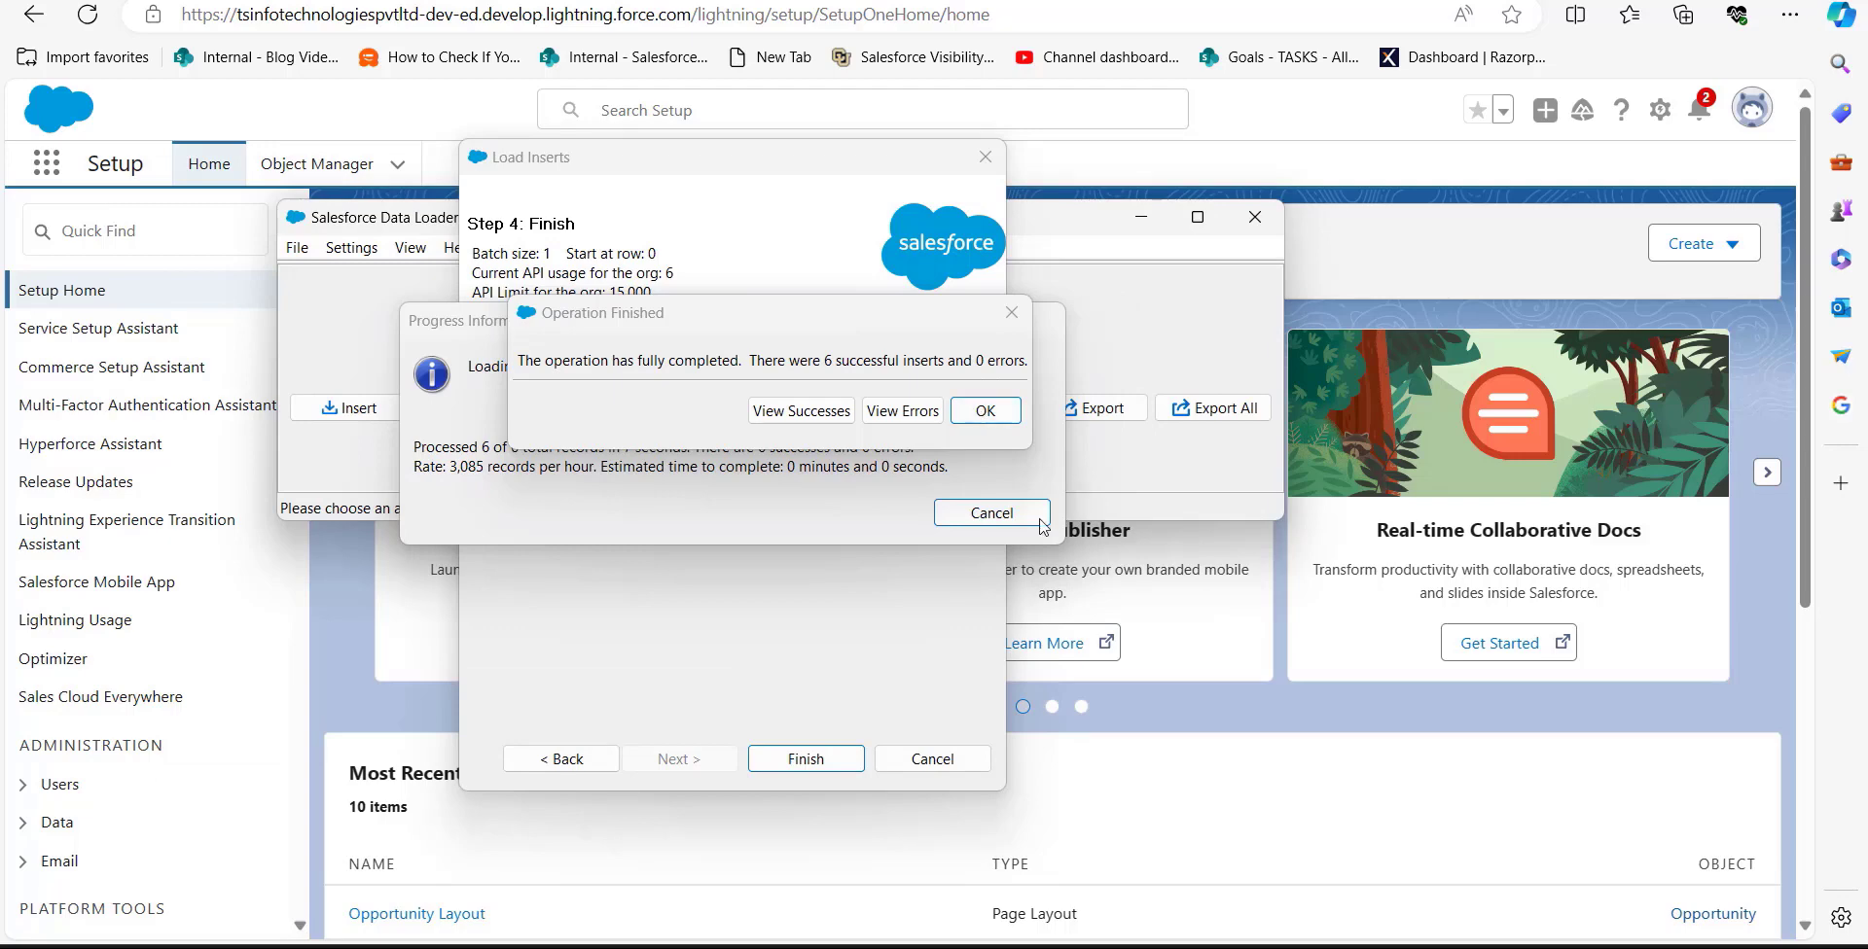
left_click(1008, 416)
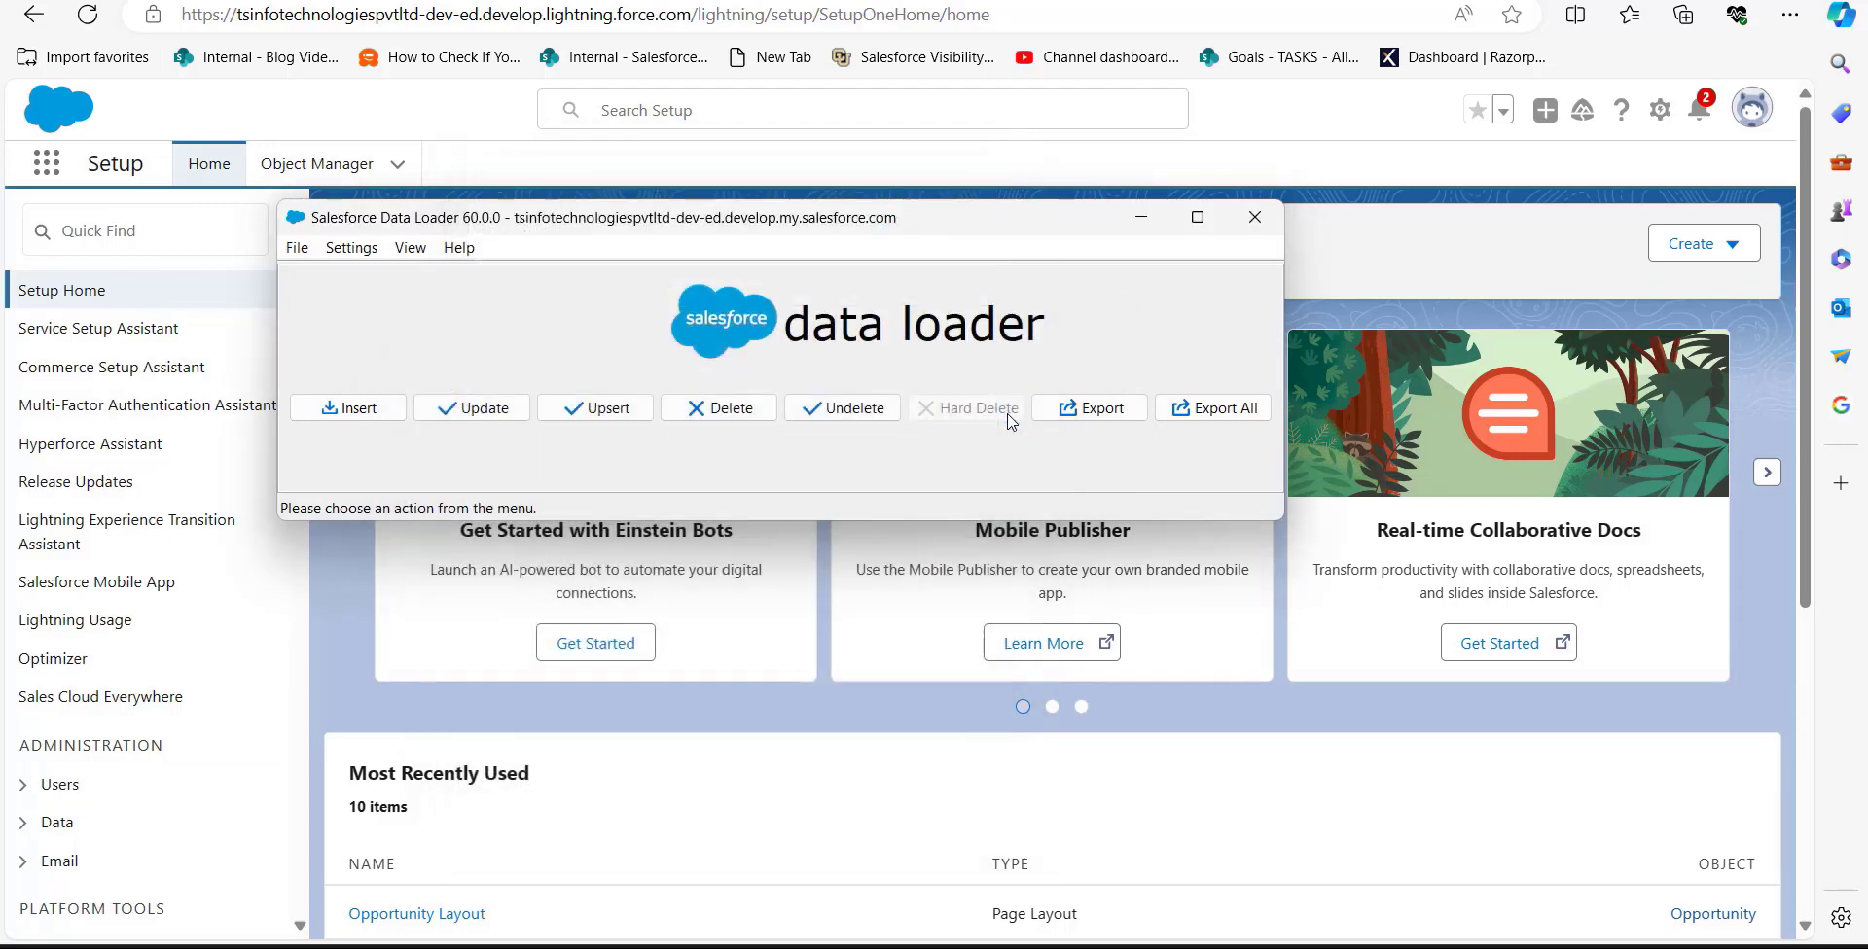
- Back in Salesforce, bring the United Oil Office Portable Generators opportunity's Contact Roles (6) list into view
left_click(1144, 234)
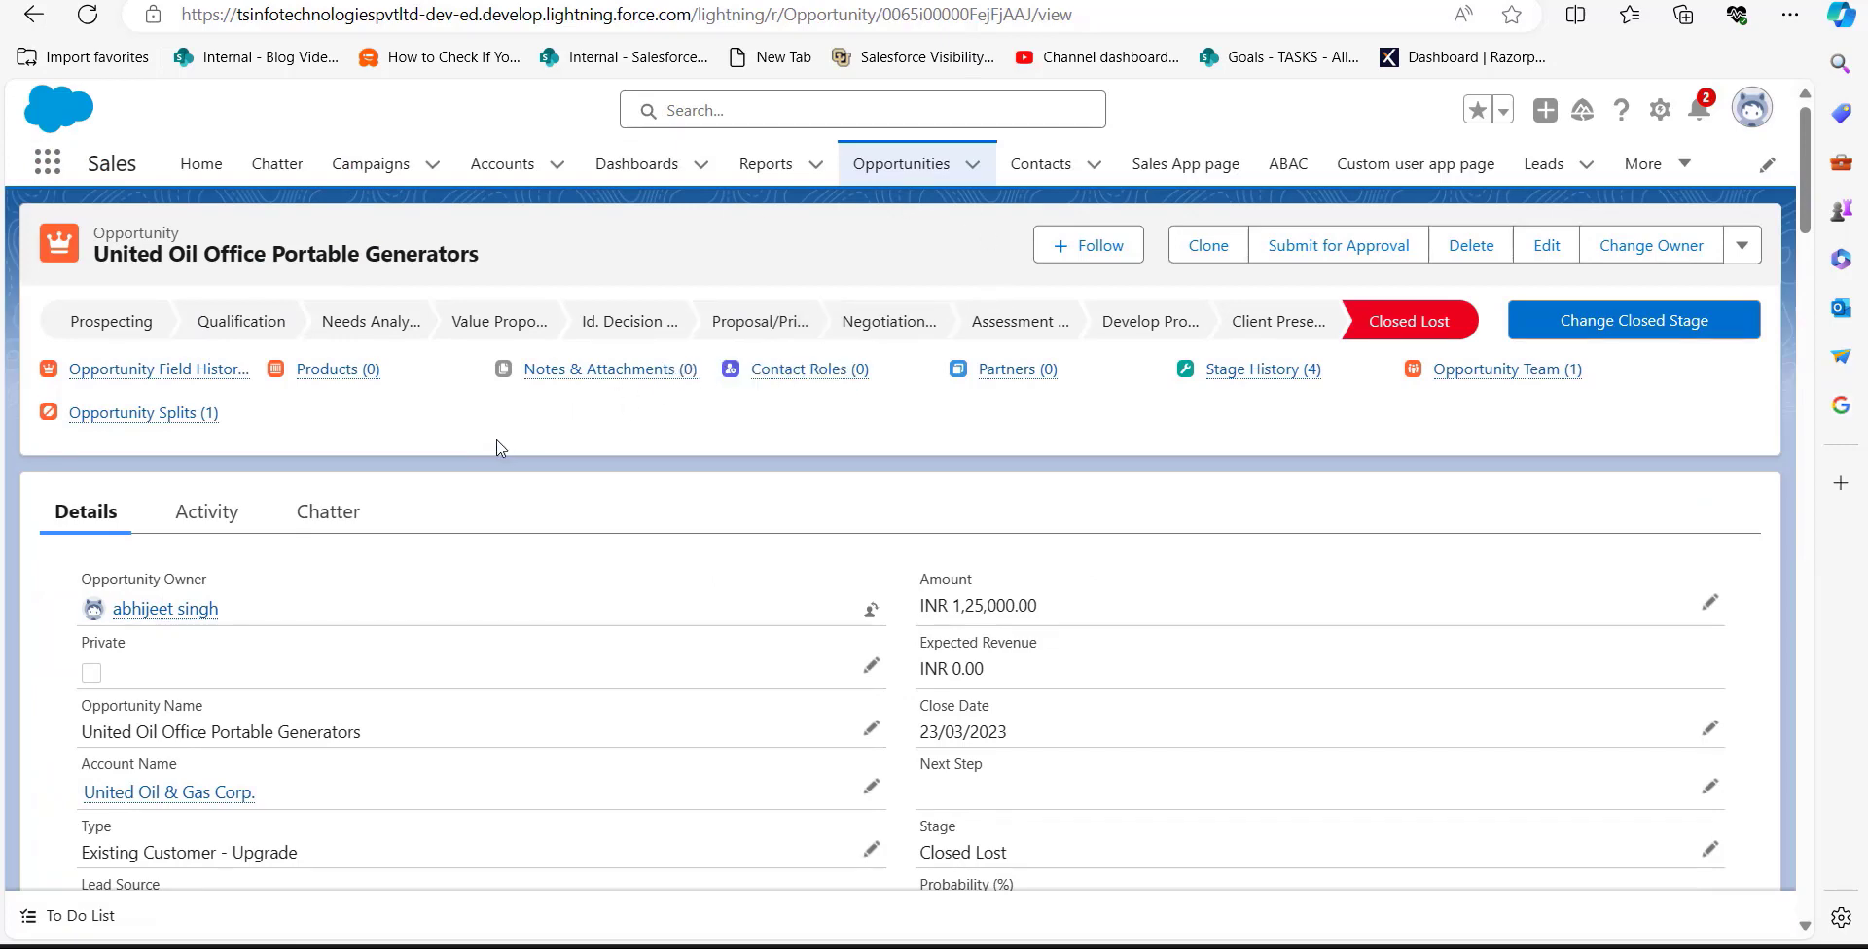
scroll(499, 448, "down", 10)
scroll(499, 448, "down", 3)
scroll(499, 448, "up", 5)
scroll(500, 448, "down", 6)
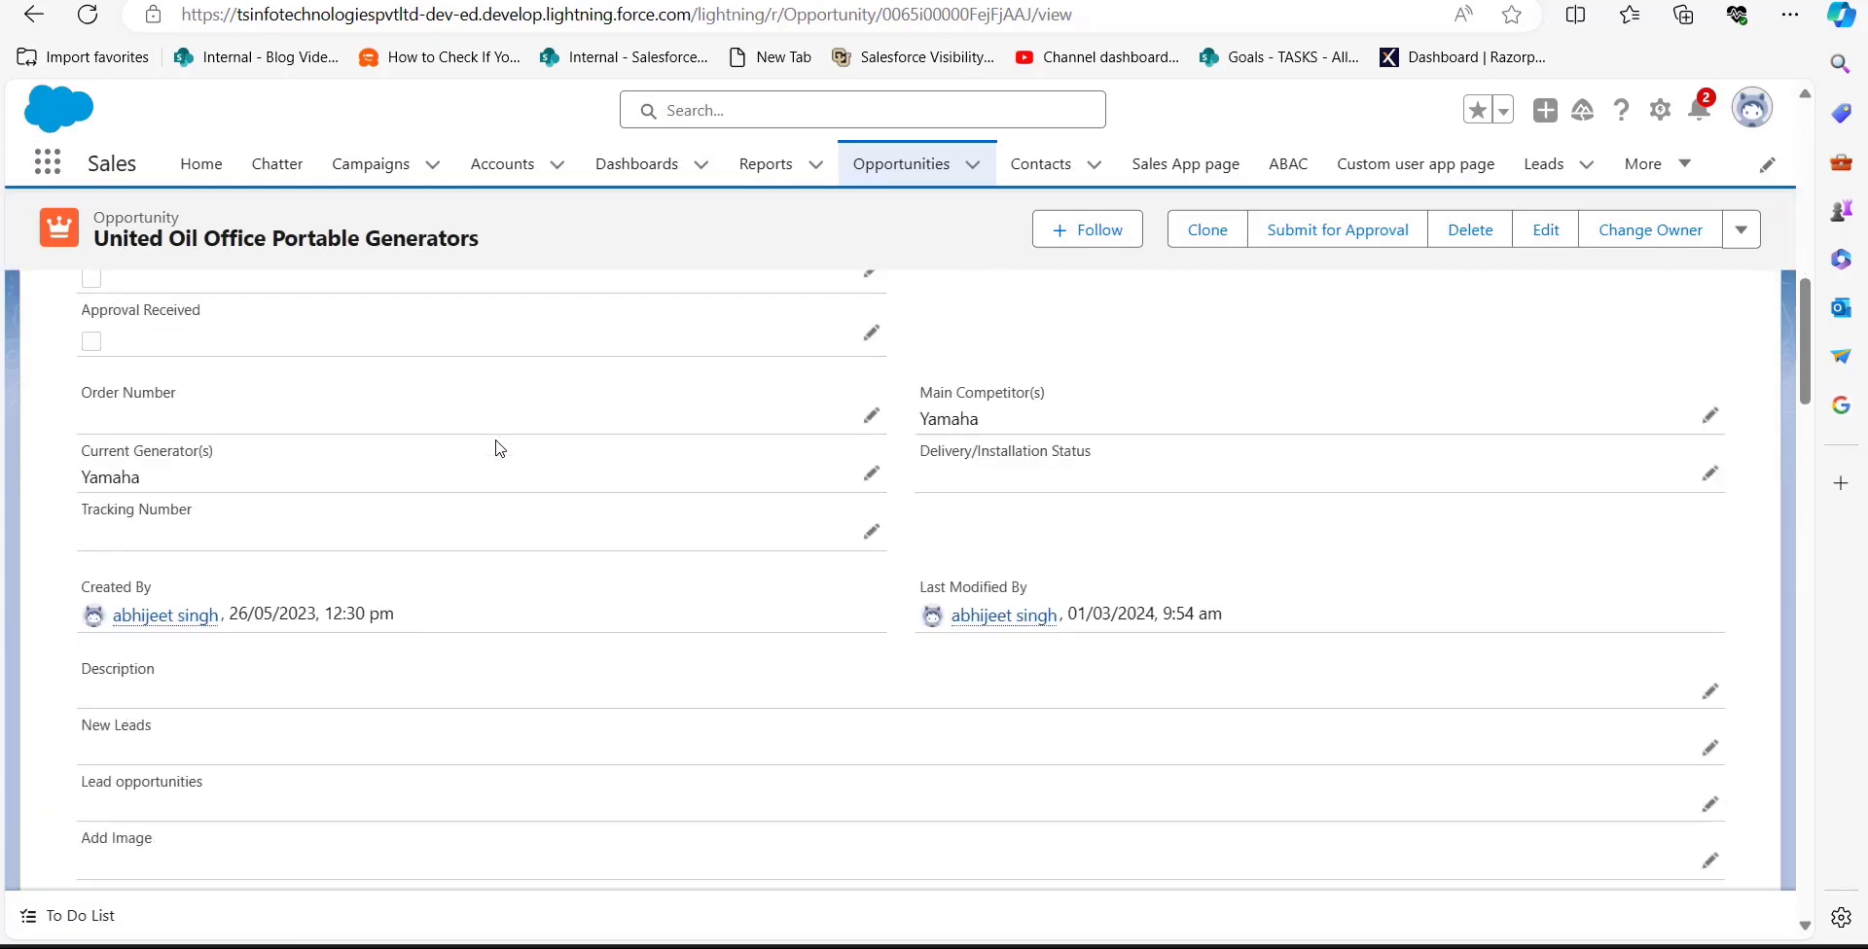
scroll(499, 447, "down", 4)
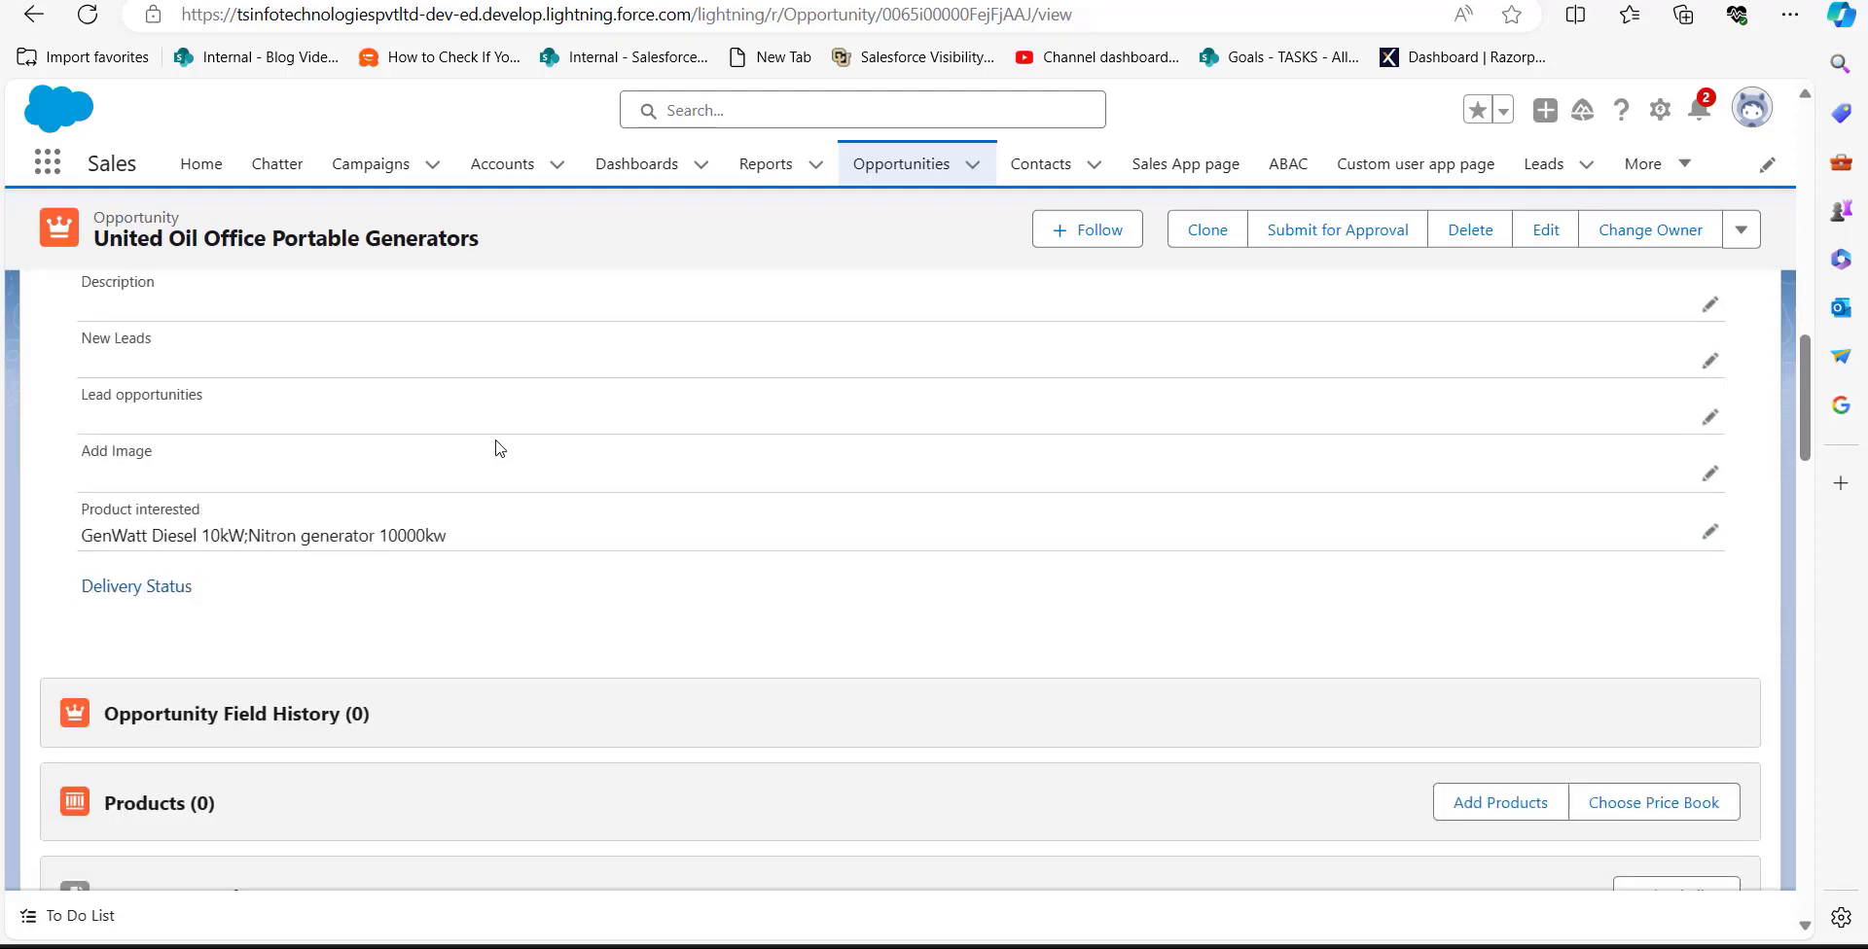
scroll(500, 448, "down", 4)
scroll(499, 448, "down", 4)
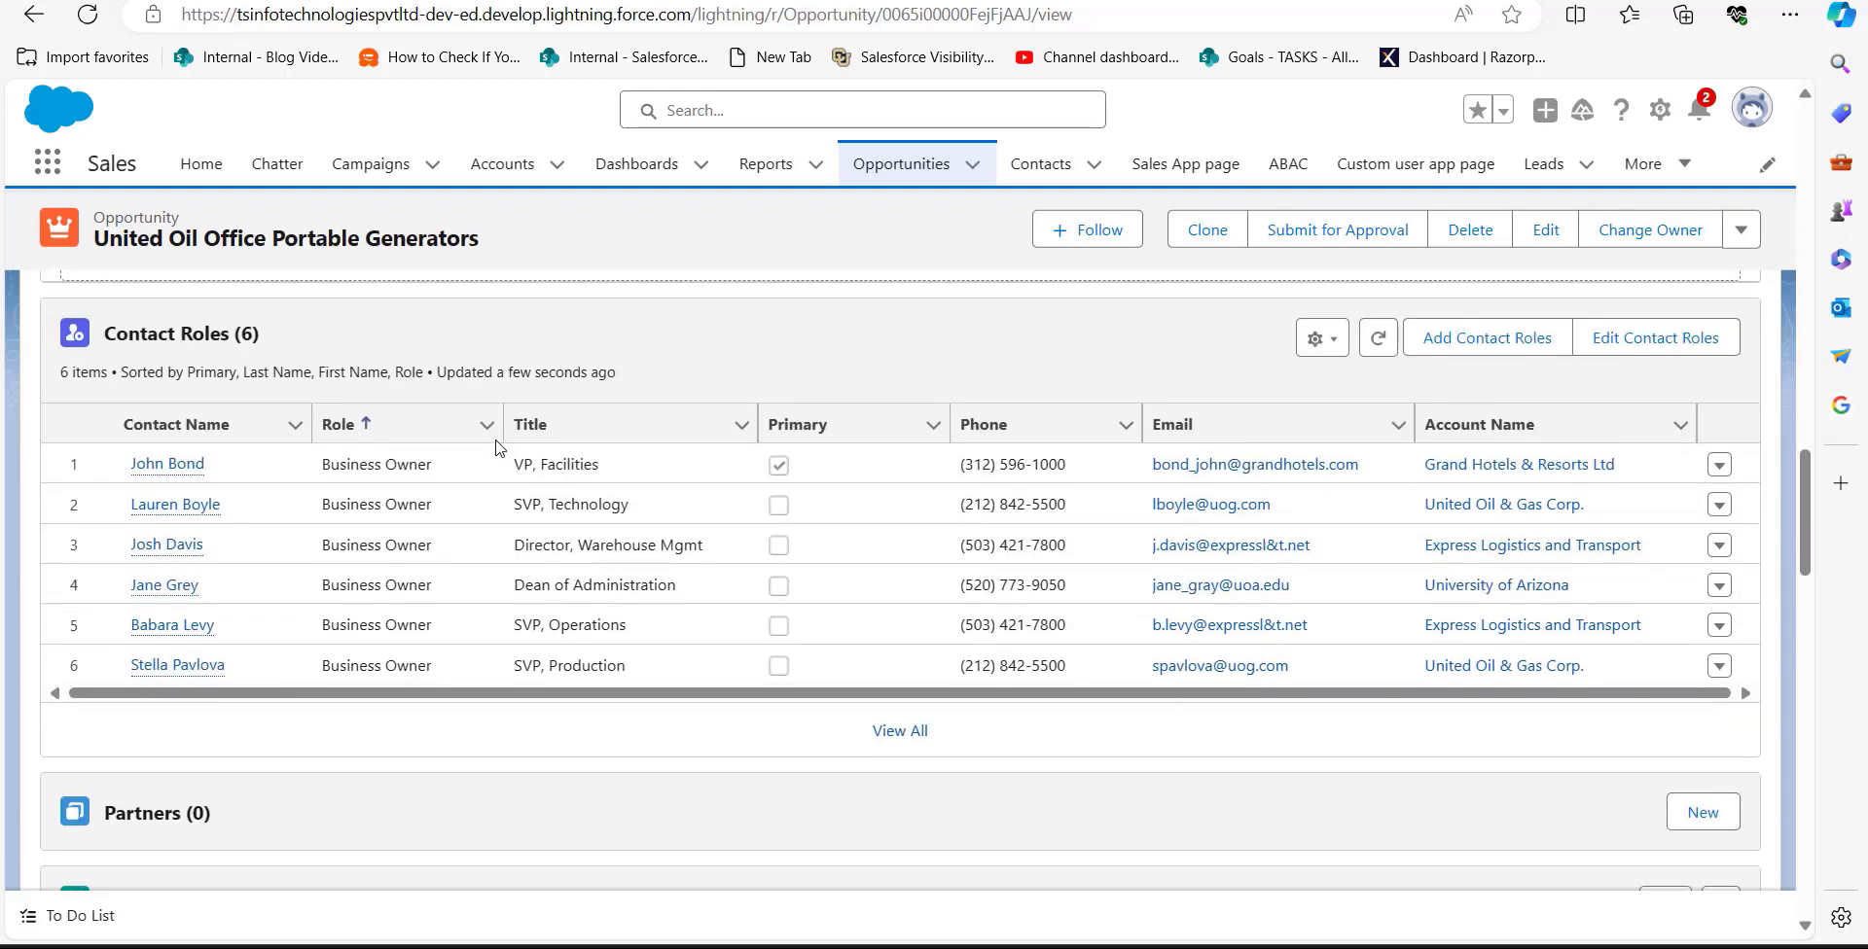